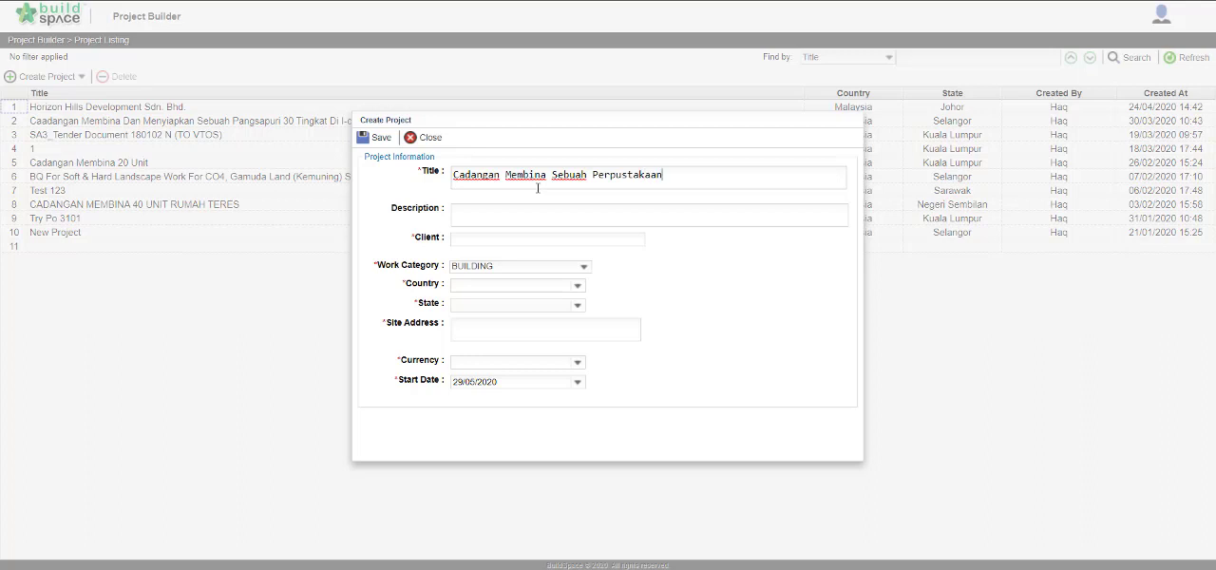
# Complete the project title as "Cadangan Membina Sebuah Perpustakaan Di Arau, Perlis", leaving the description empty.
pyautogui.write('Arau, Perlis')
pyautogui.press('Tab')
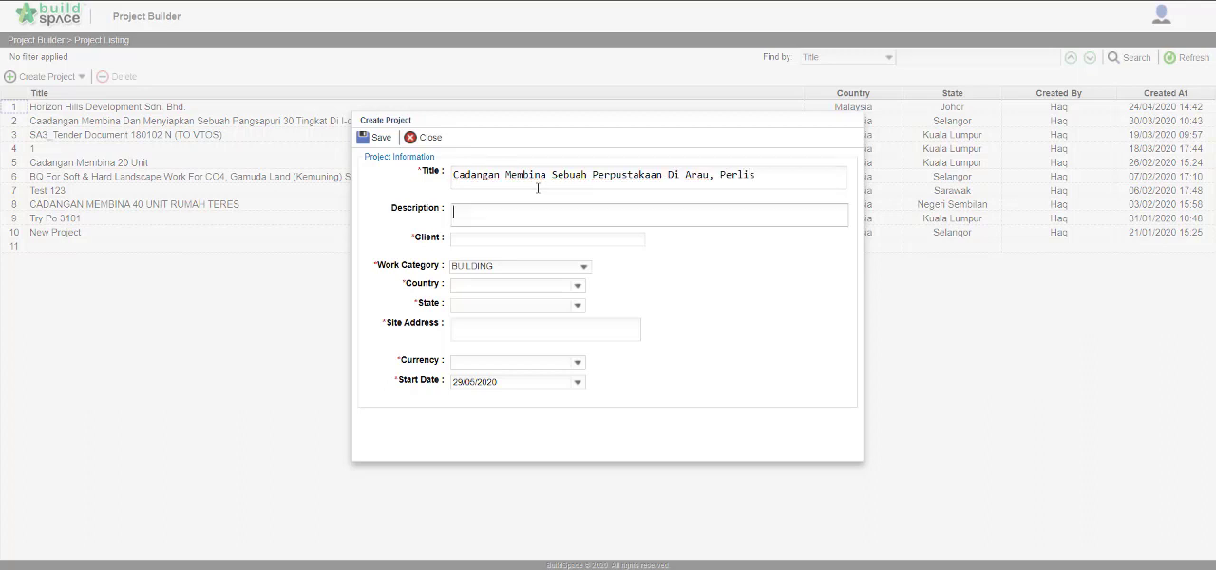
pyautogui.press('Tab')
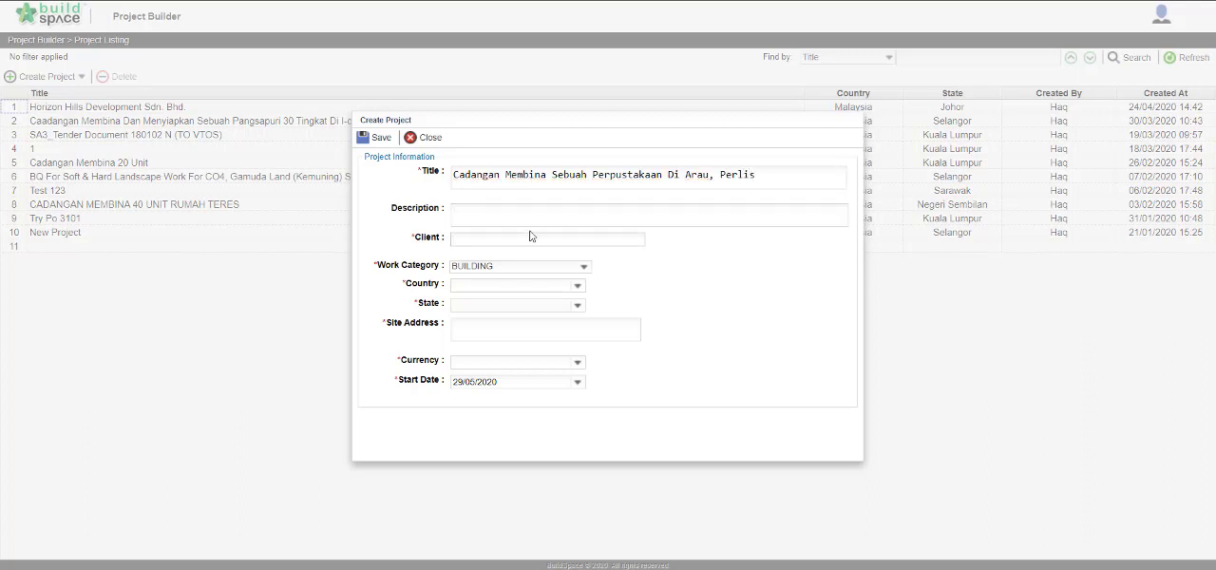
# Enter Universiti Perlis as the client and choose BUILDING as the work category.
pyautogui.write('Universiti Perlis')
pyautogui.click(584, 270)
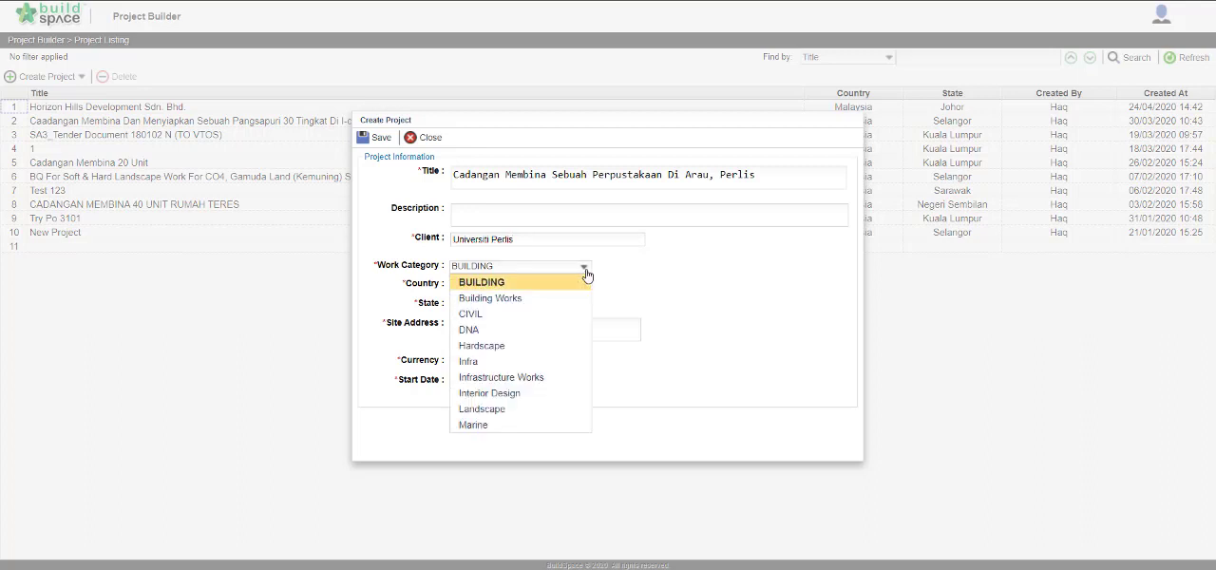
pyautogui.click(572, 284)
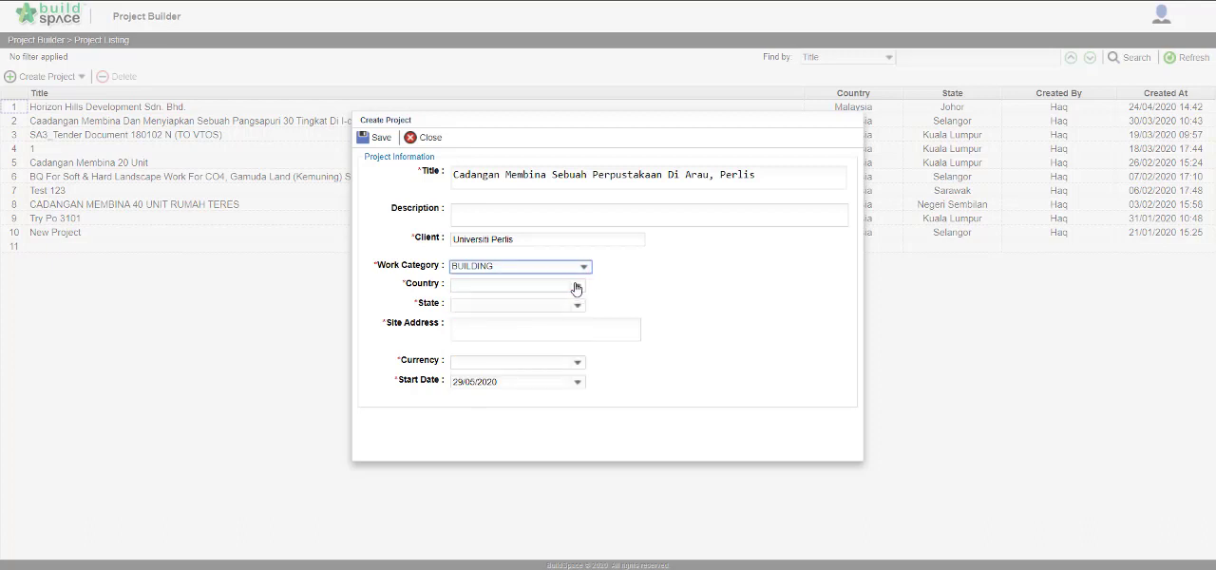
# Set the project's country to Malaysia and its state to Perlis.
pyautogui.click(551, 284)
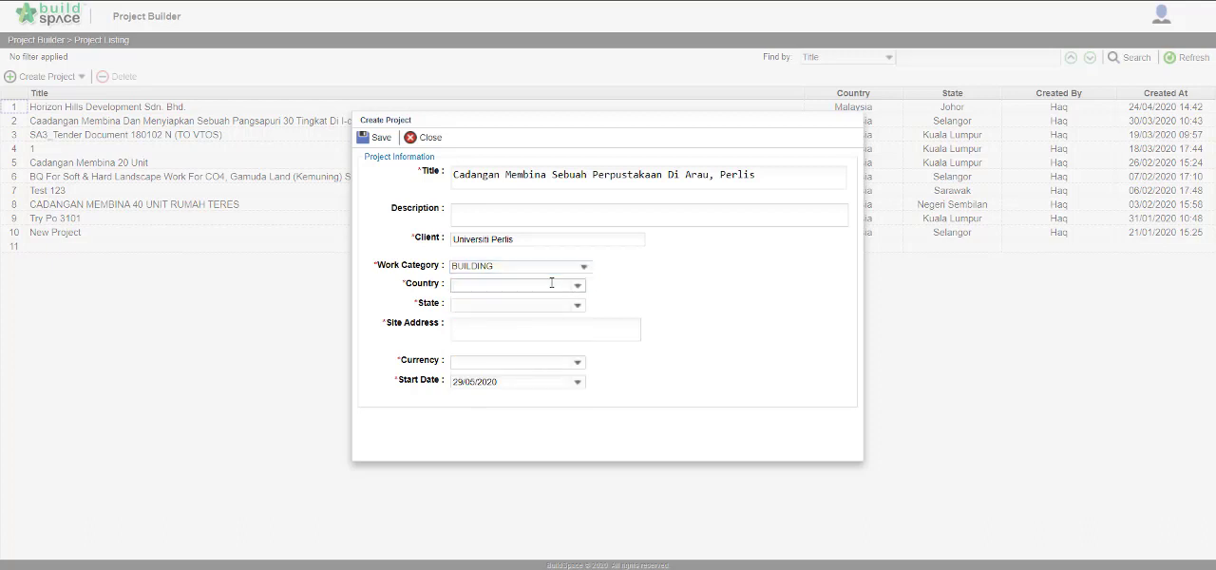
pyautogui.write('Ma')
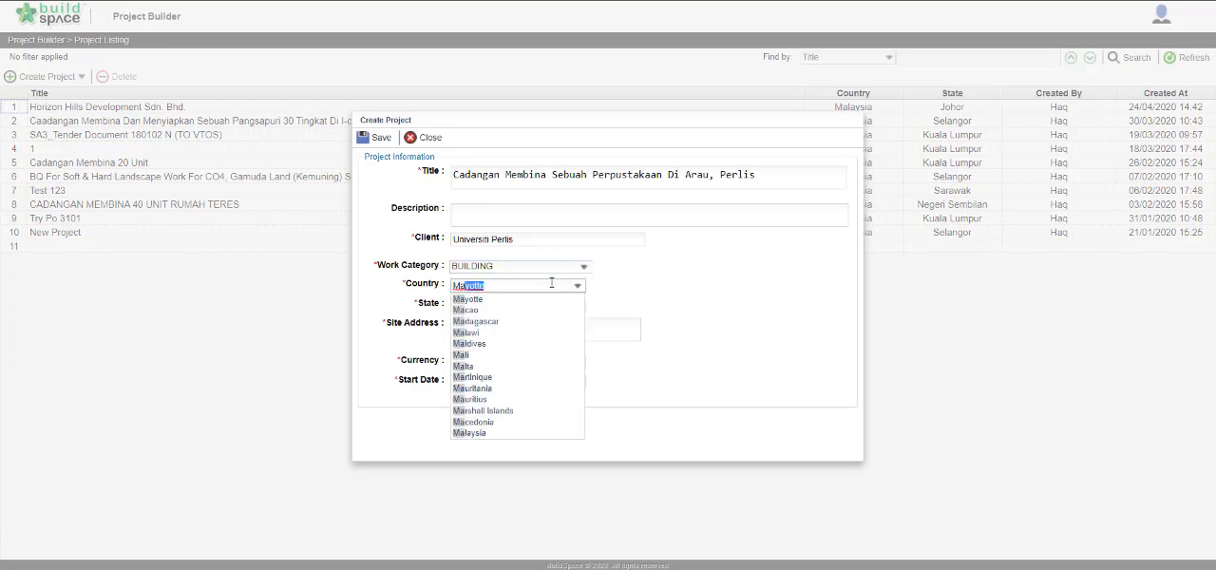
pyautogui.write('laysia')
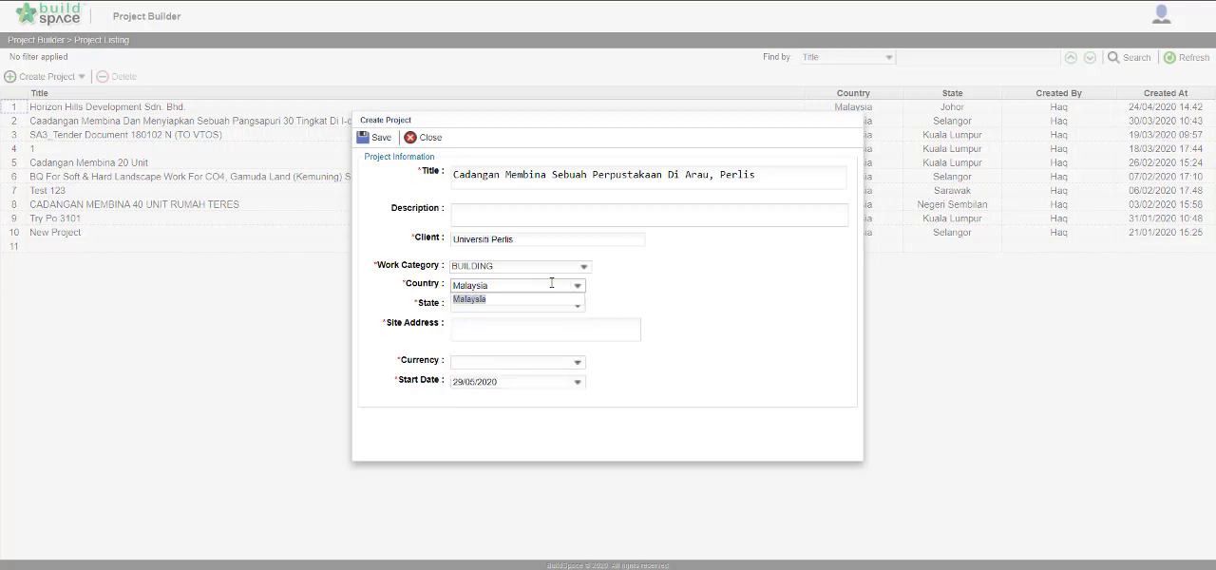
pyautogui.click(549, 301)
pyautogui.click(530, 305)
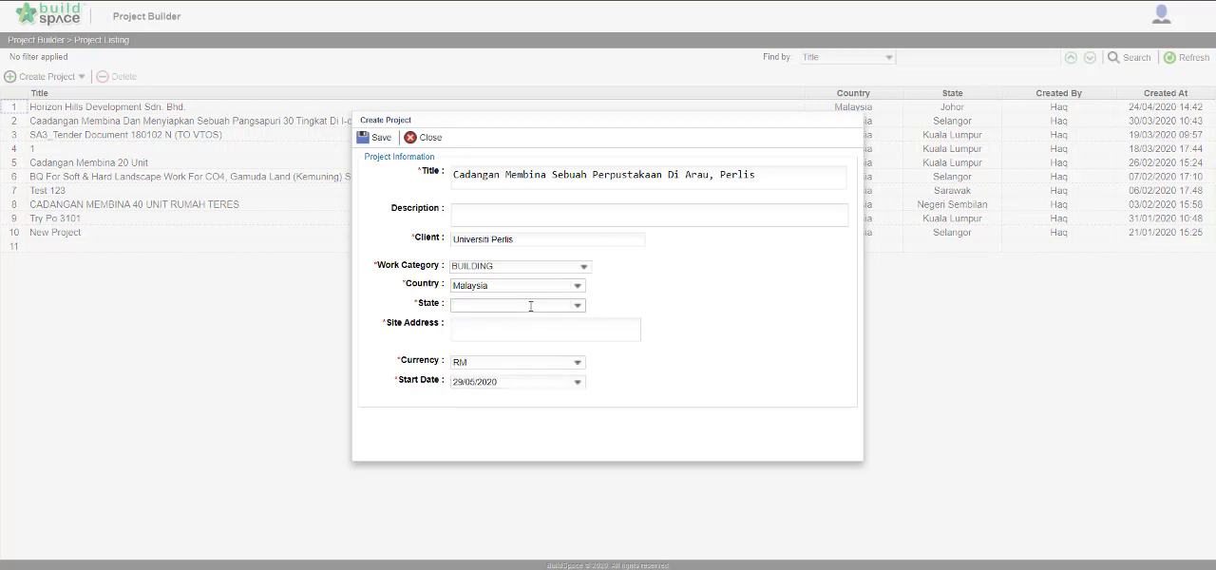
pyautogui.write('Perak')
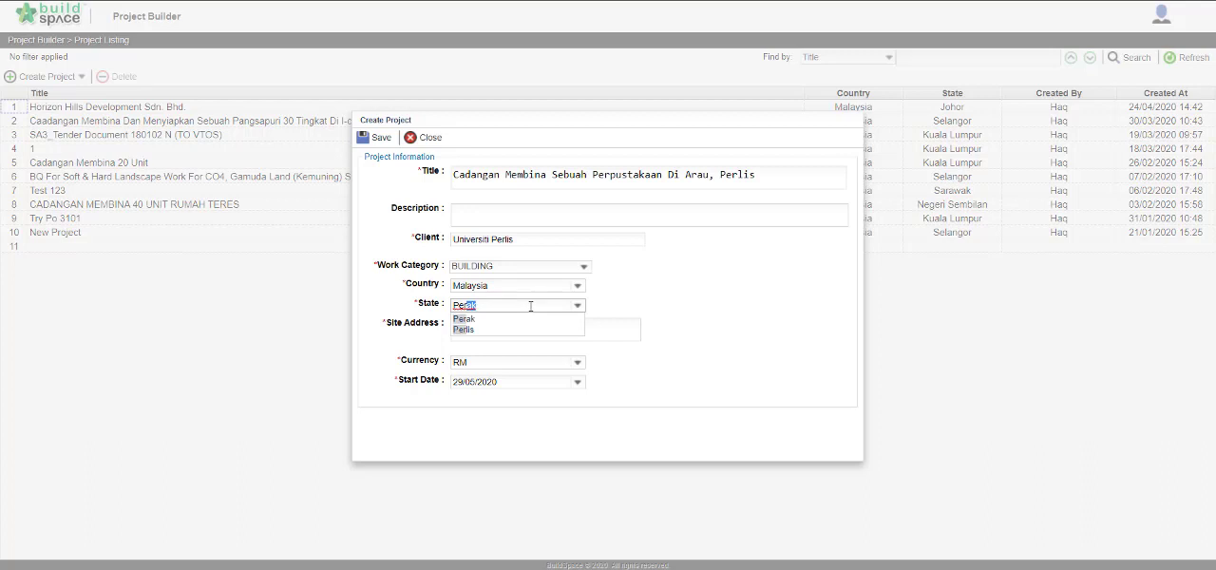
pyautogui.click(522, 329)
# Enter "Arau Perlis" as the site address and save the new project.
pyautogui.click(517, 327)
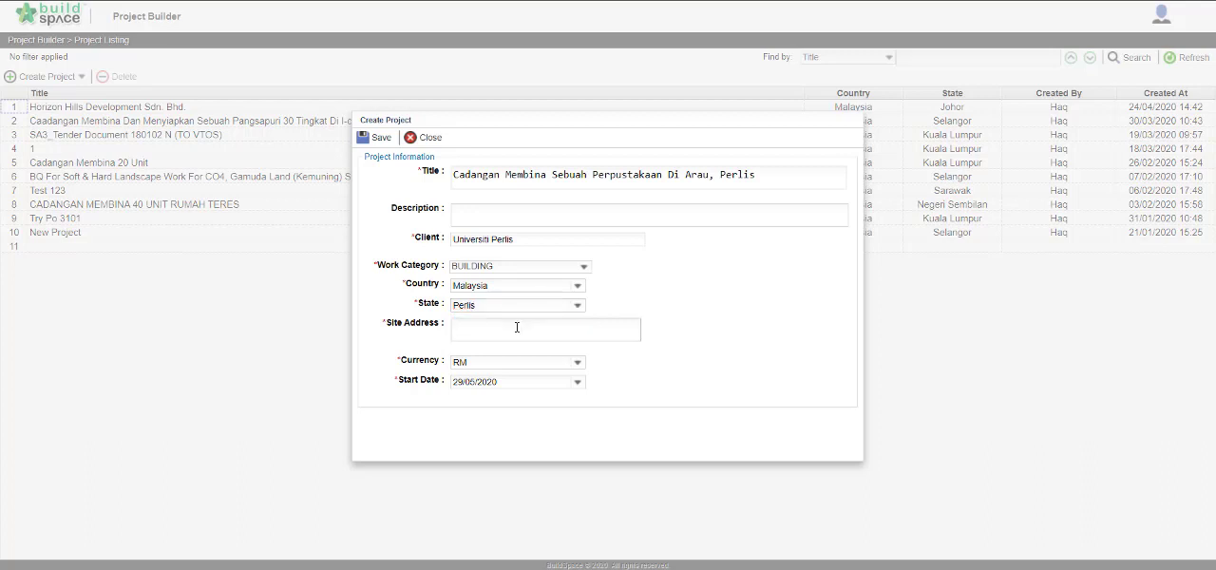
pyautogui.write('Arau Perlis')
pyautogui.click(383, 138)
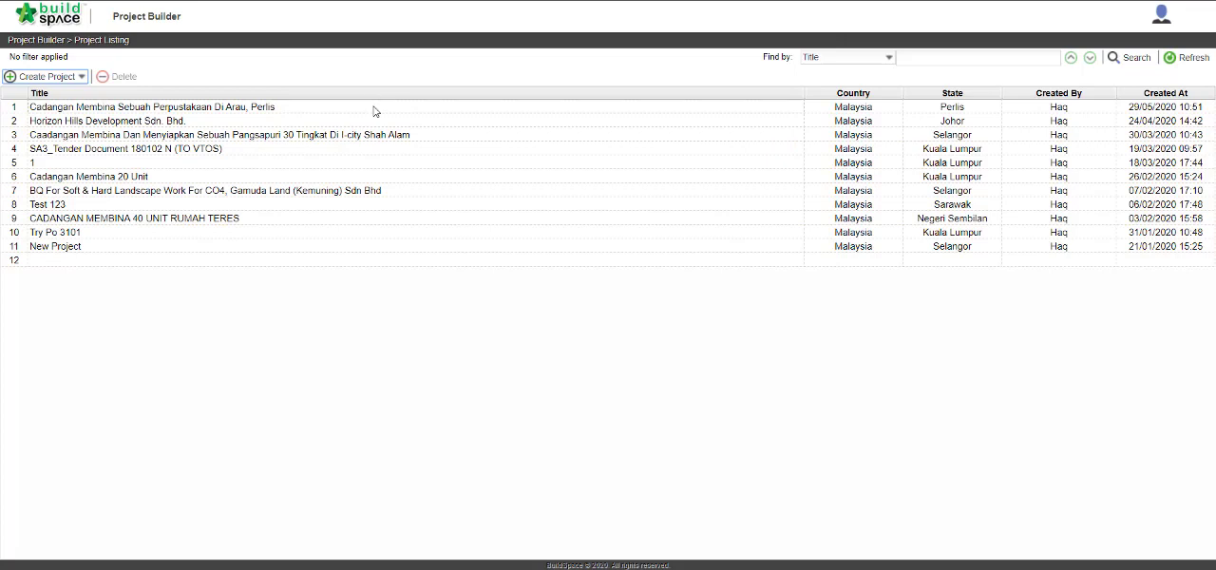
# Open the new library project and add a bill of type Standard named "Bill 1 Building Works" to its breakdown.
pyautogui.doubleClick(374, 111)
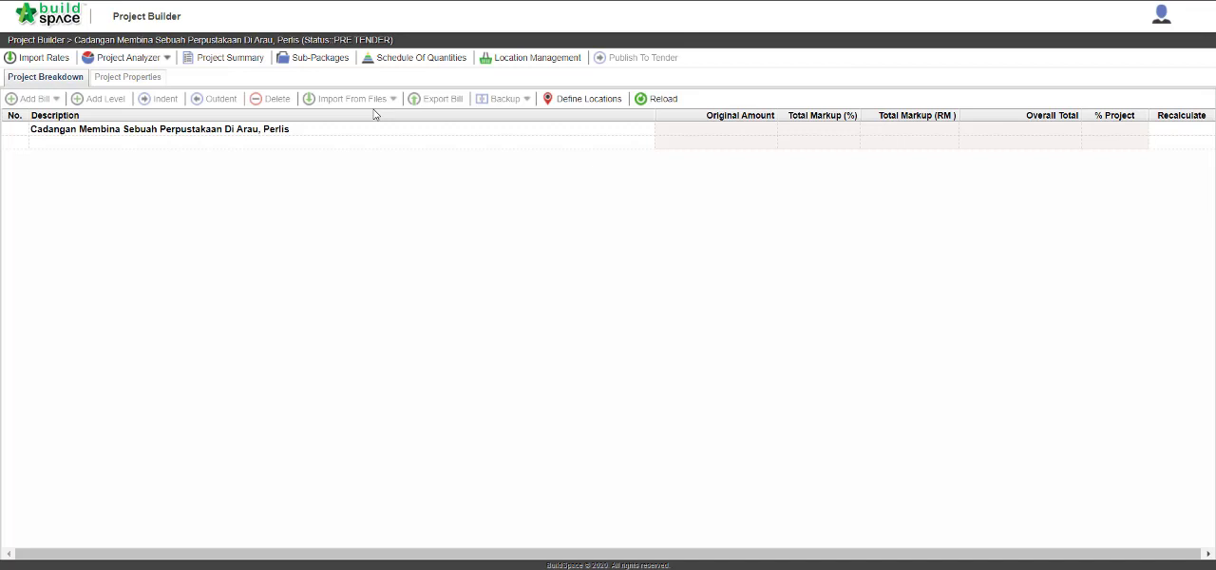
pyautogui.click(176, 142)
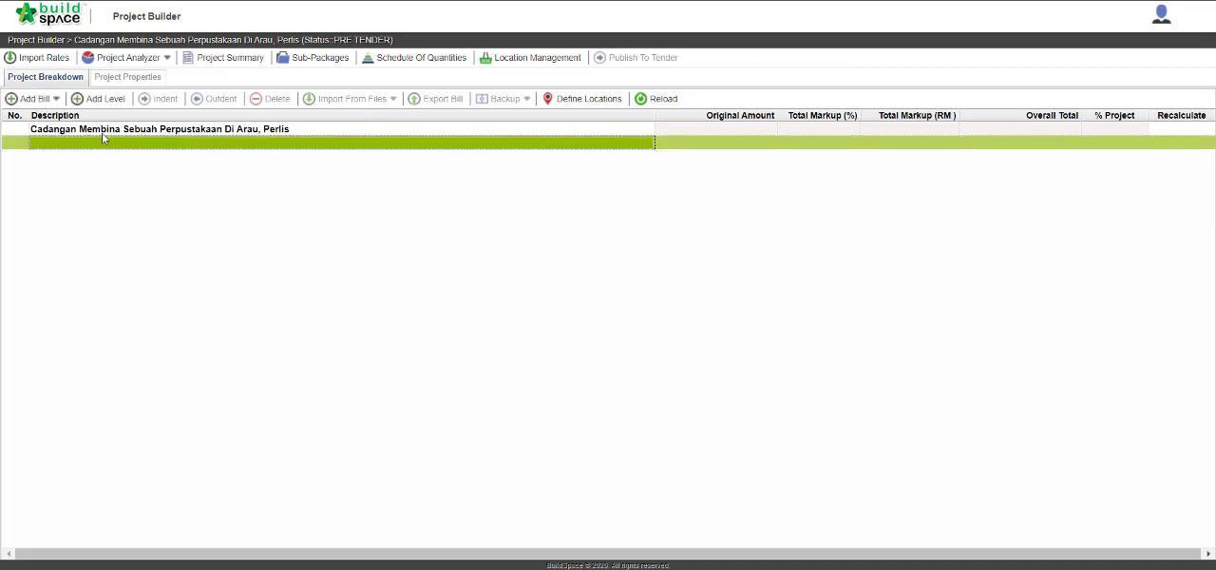
pyautogui.click(45, 98)
pyautogui.click(34, 117)
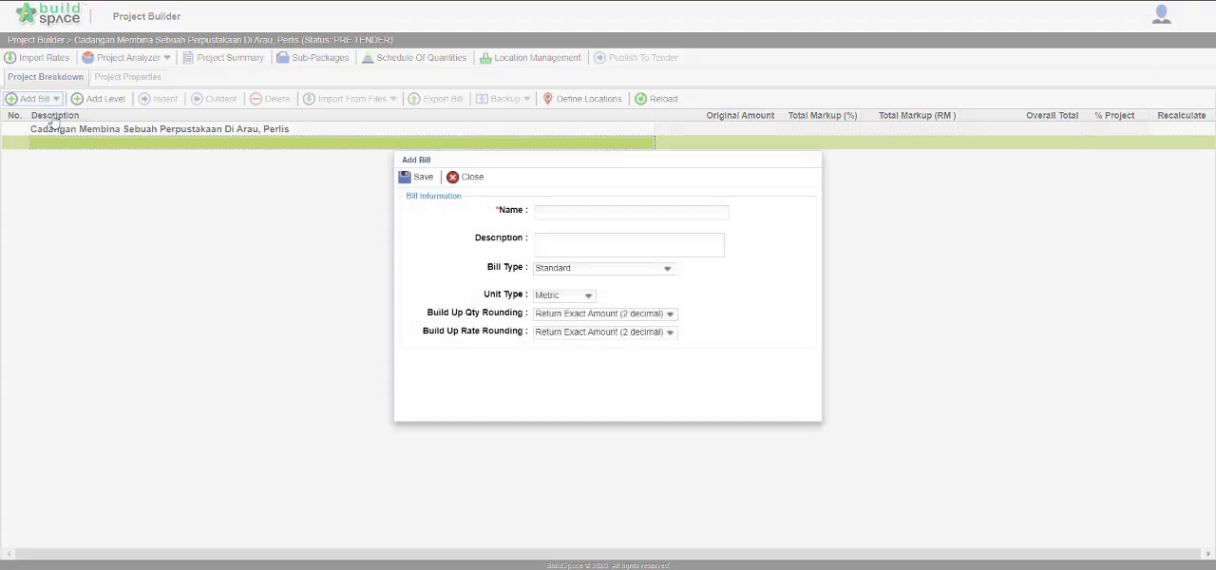
pyautogui.click(590, 214)
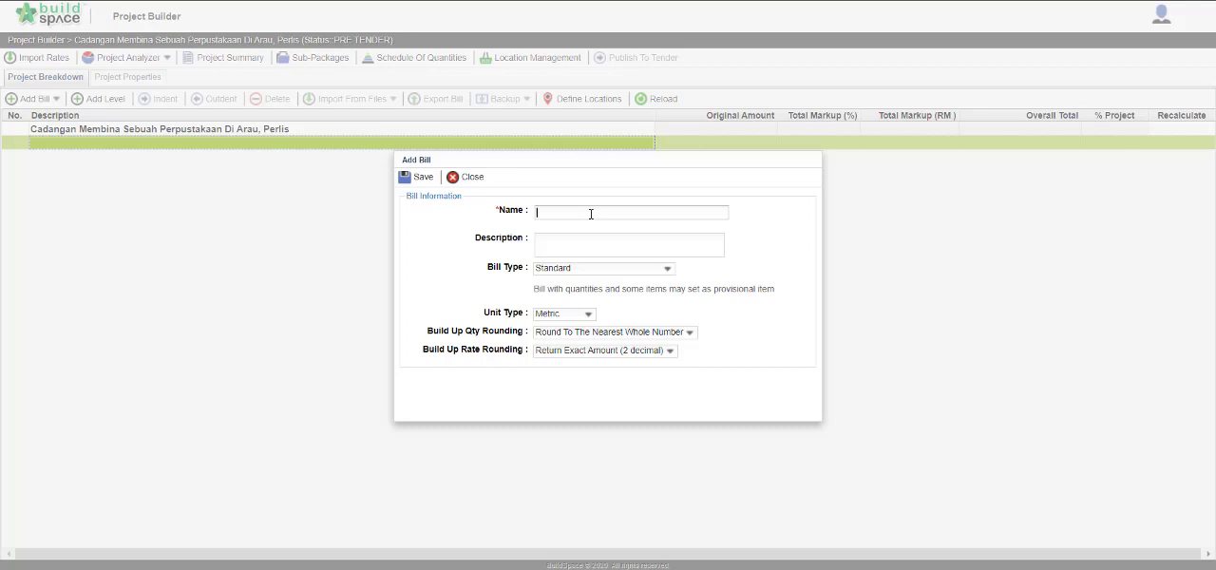
pyautogui.write('Bill 1 Building works')
pyautogui.click(416, 181)
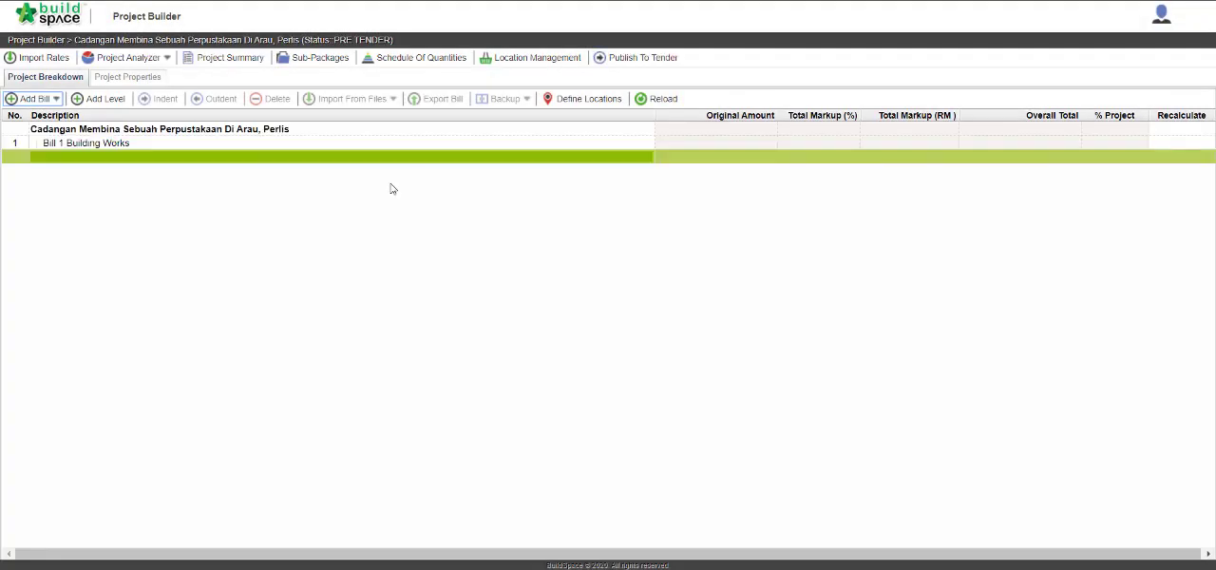
# Open Bill 1 Building Works and enter "Concrete works" as its first element.
pyautogui.click(270, 146)
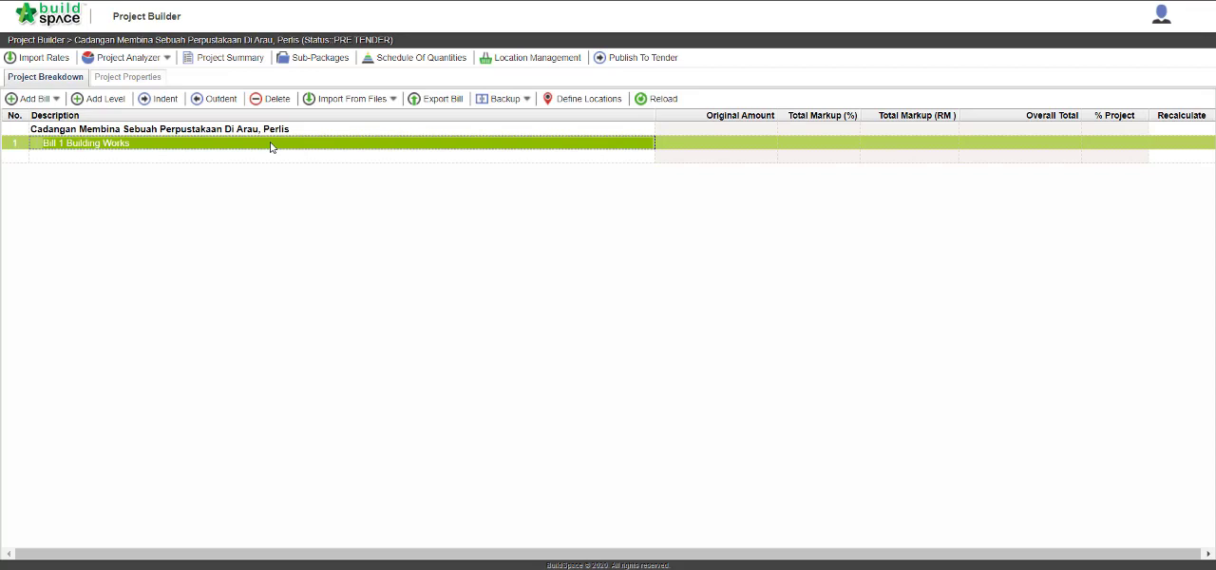
pyautogui.doubleClick(269, 145)
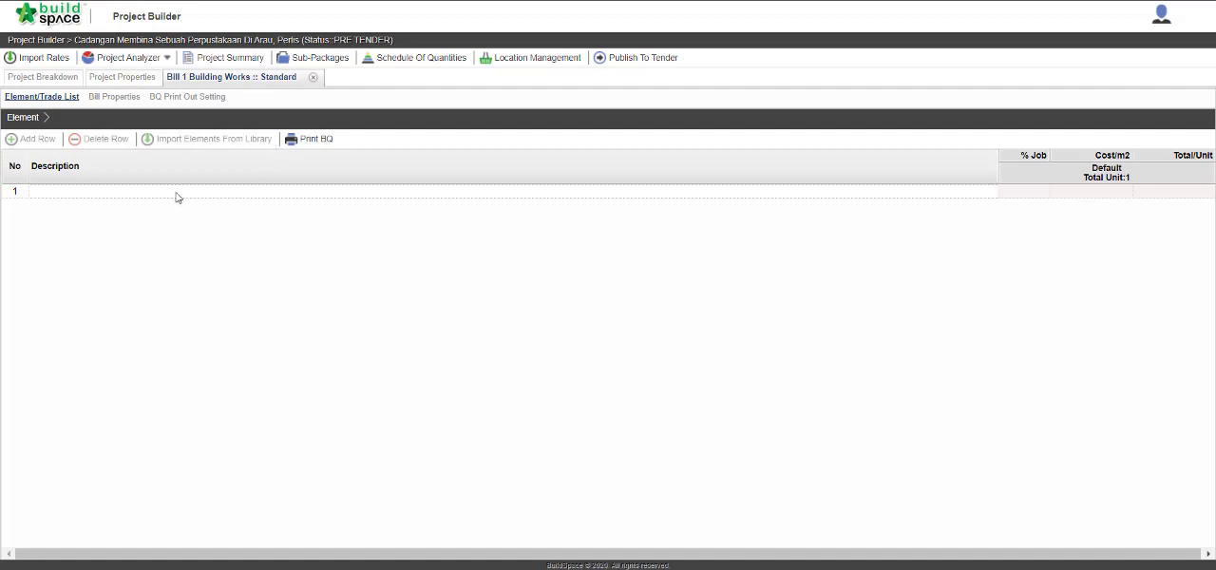
pyautogui.click(176, 197)
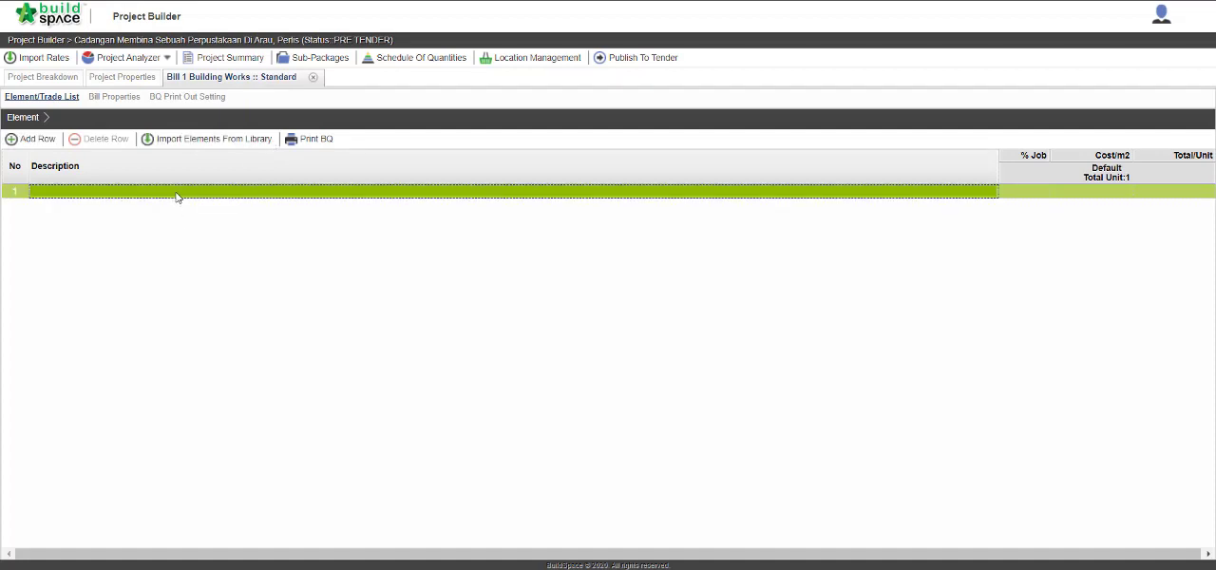
pyautogui.click(176, 197)
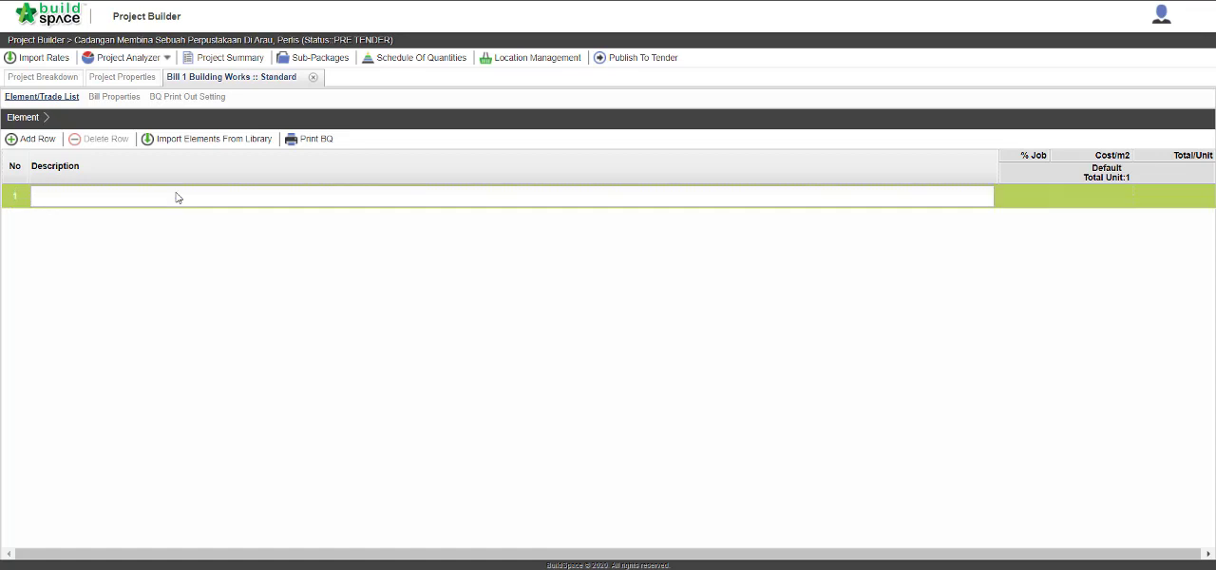
pyautogui.write('Concrete works')
pyautogui.press('Return')
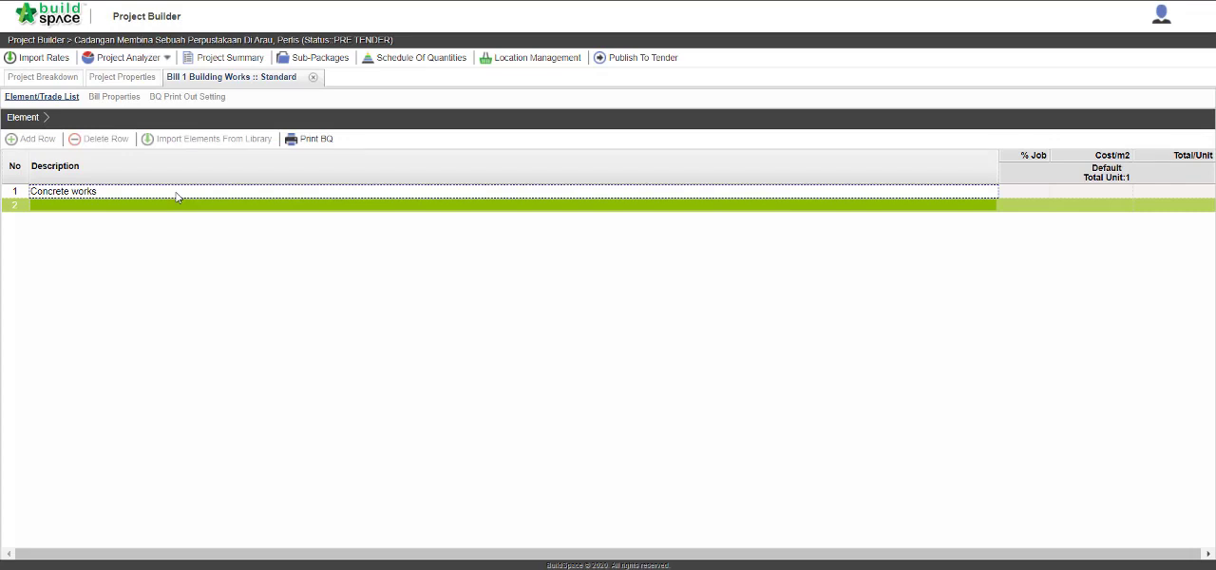
# Open the Concrete works element and enter "Grade 25 Reinforced in-situ concrete" as the first row's description.
pyautogui.doubleClick(176, 197)
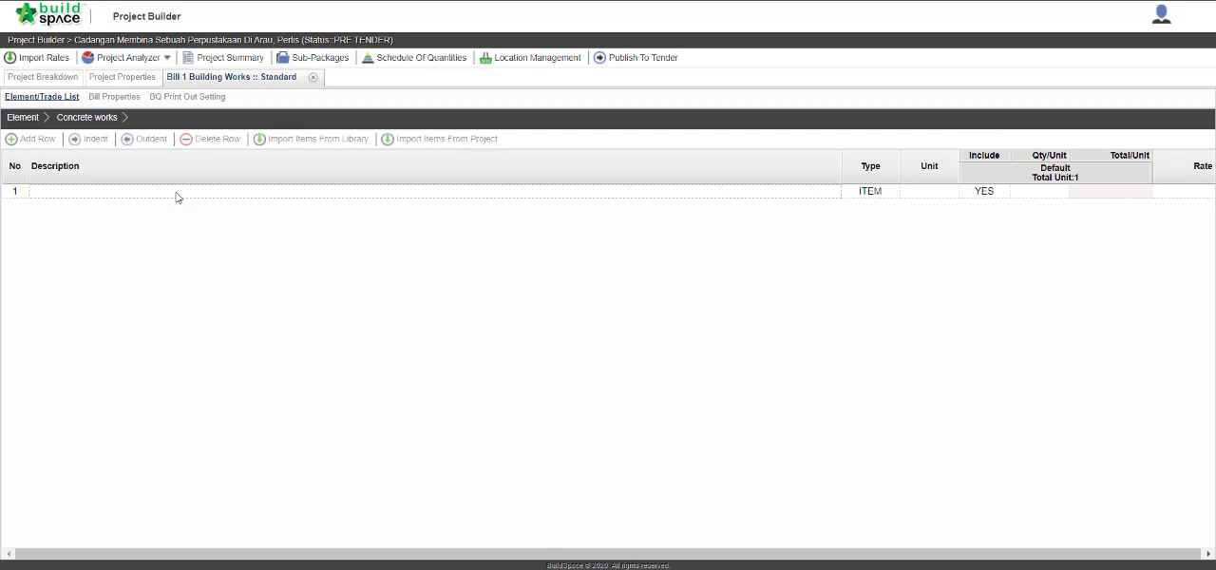
pyautogui.click(175, 196)
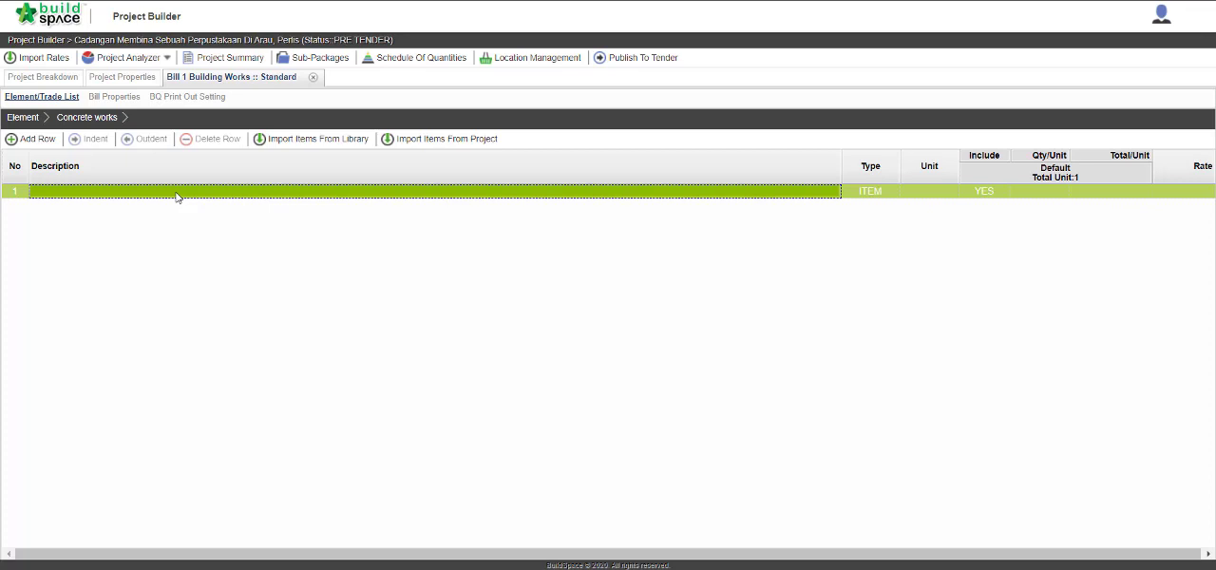
pyautogui.doubleClick(176, 197)
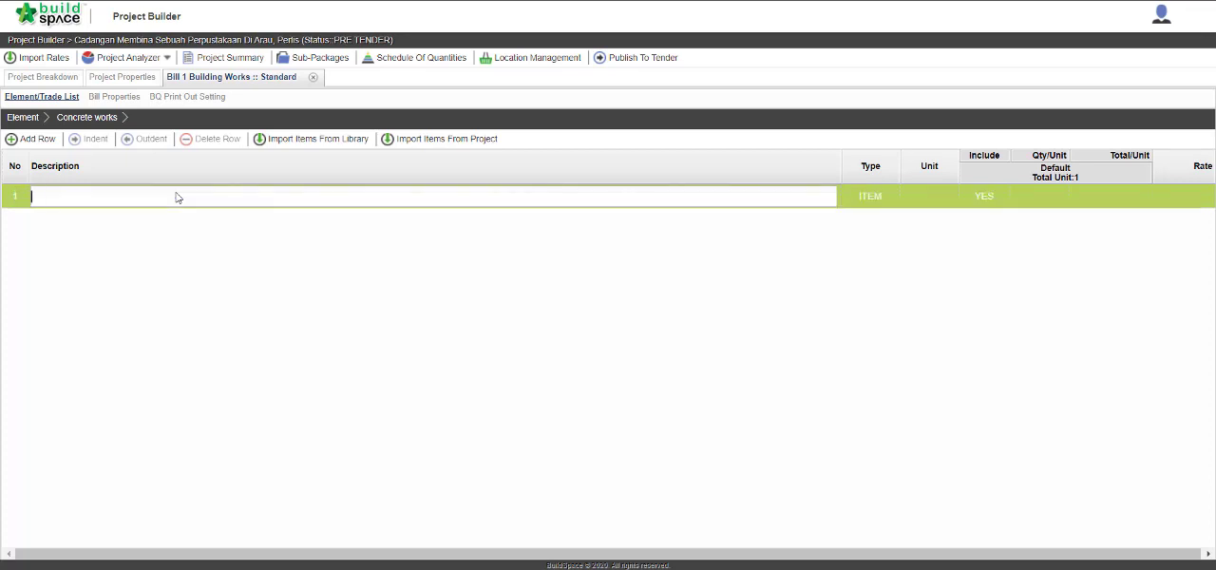
pyautogui.write('C')
pyautogui.write('rade')
pyautogui.write(' 25')
pyautogui.write(' Reinf')
pyautogui.write('orced in ')
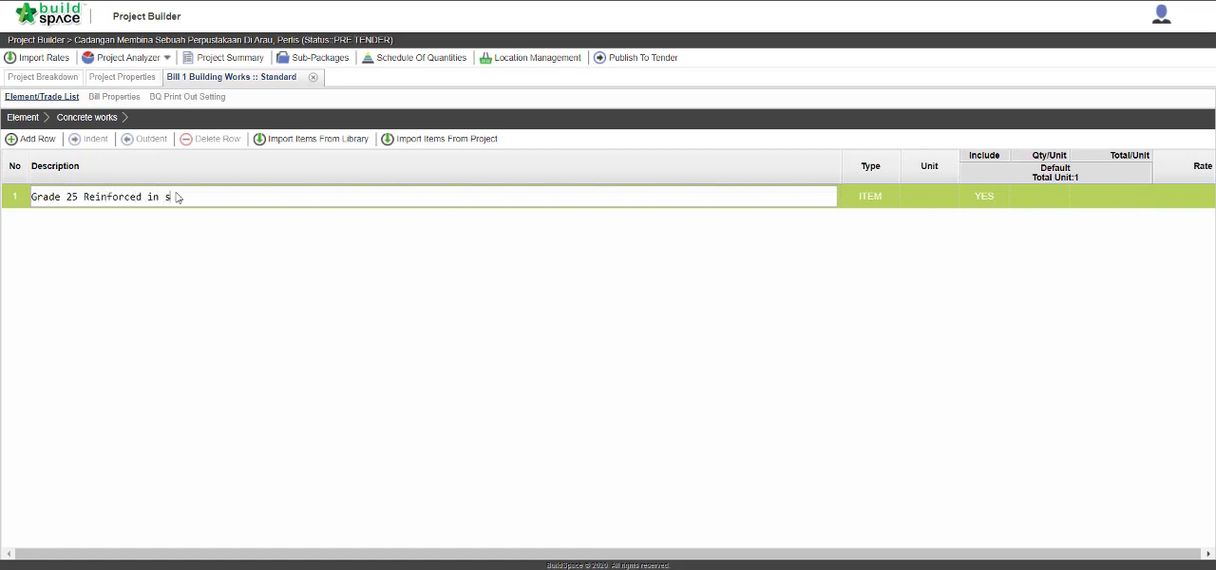
pyautogui.write('-situ concrete')
pyautogui.hotkey('ctrl', 'a')
pyautogui.press('Return')
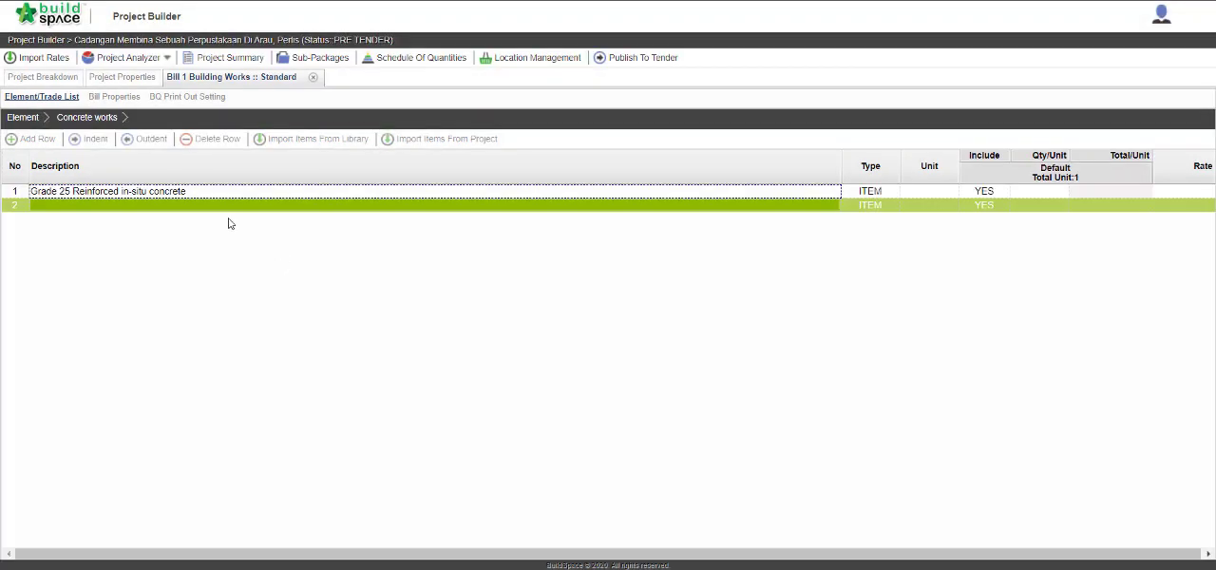
# Change the type of the "Grade 25 Reinforced in-situ concrete" row to HEAD.
pyautogui.click(225, 209)
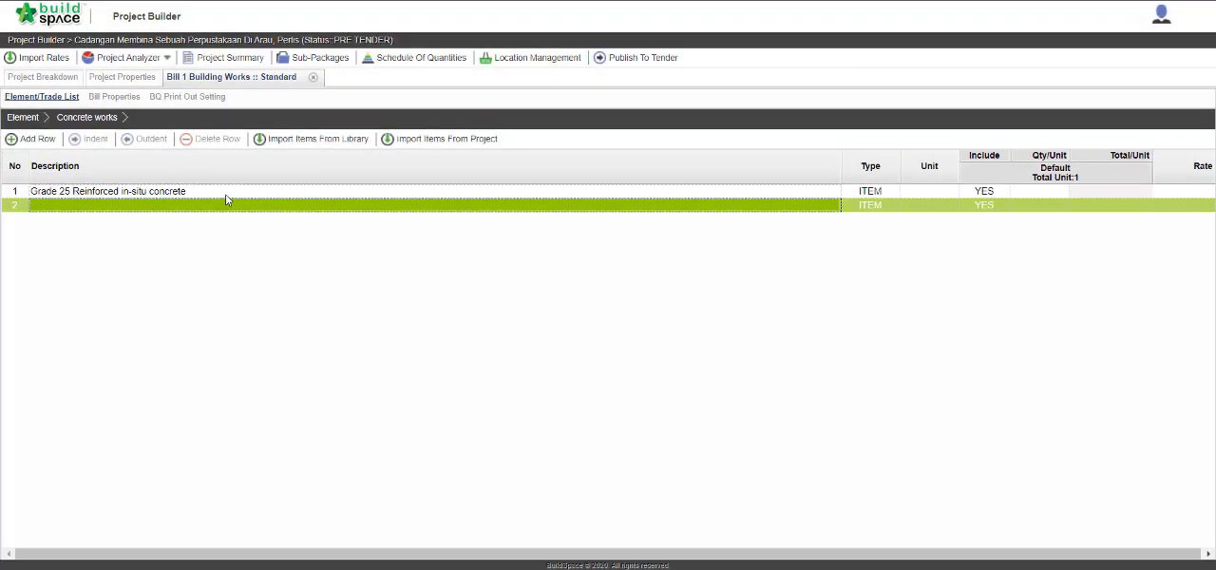
pyautogui.click(226, 195)
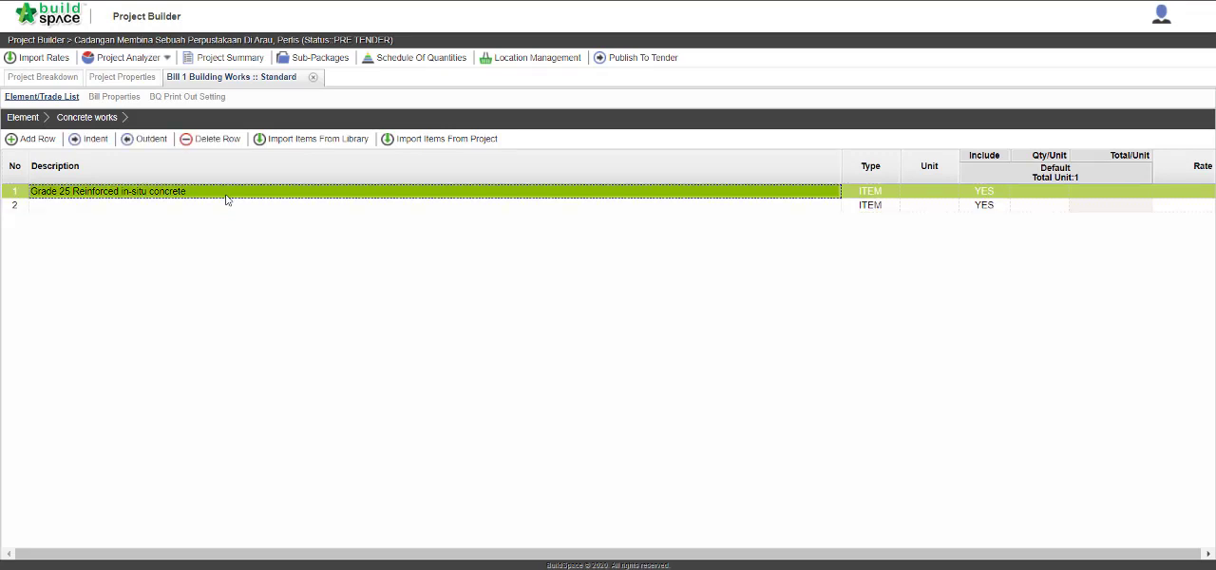
pyautogui.click(890, 195)
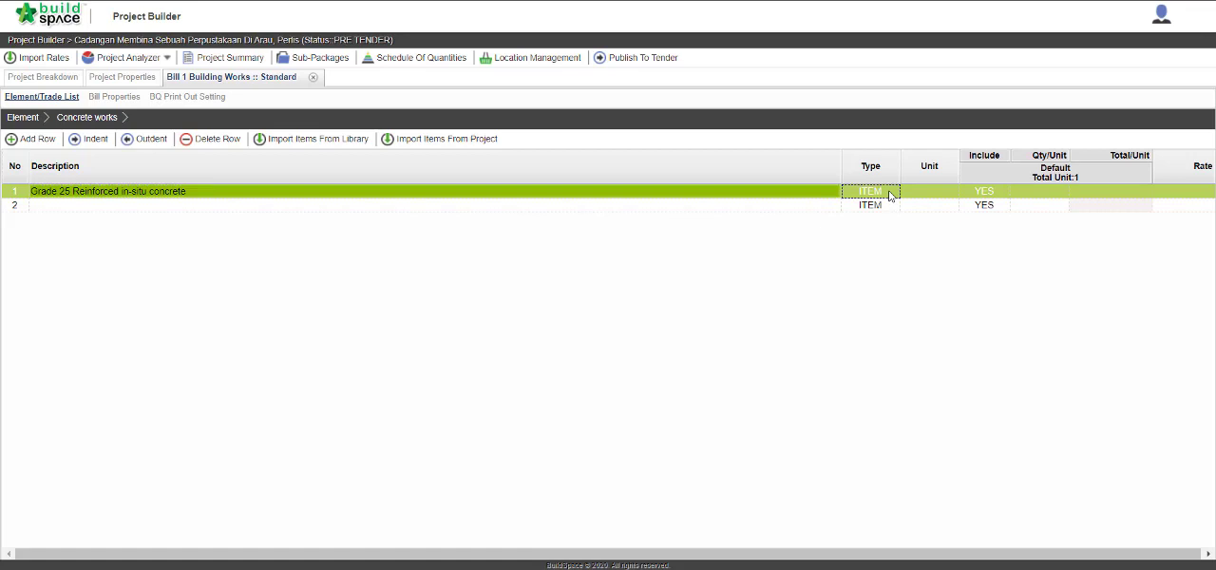
pyautogui.click(890, 194)
pyautogui.click(891, 192)
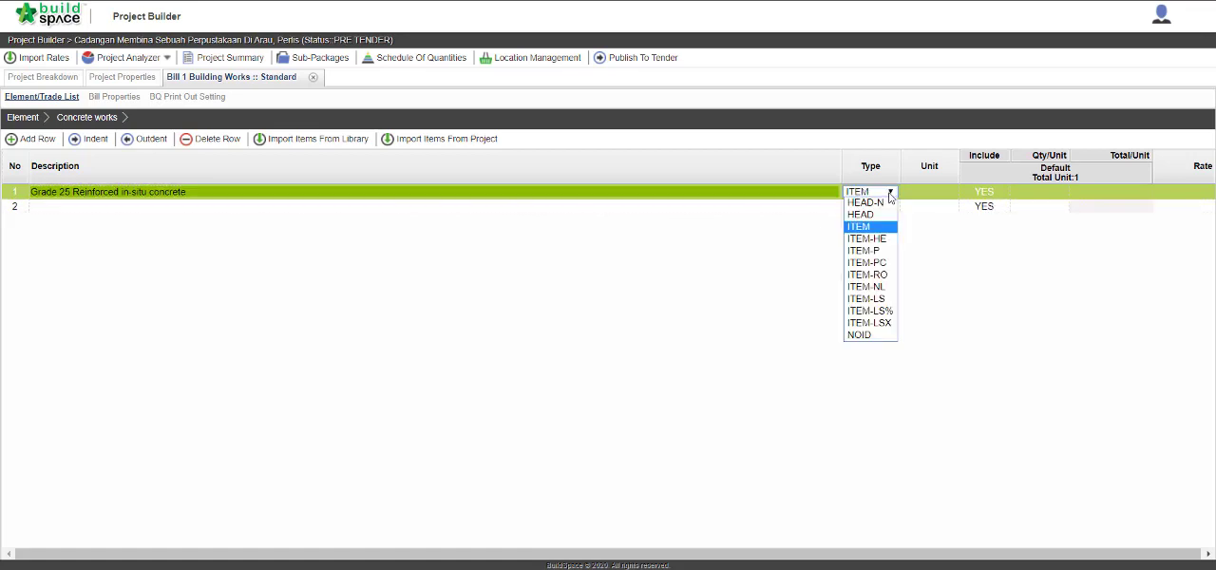
pyautogui.click(890, 218)
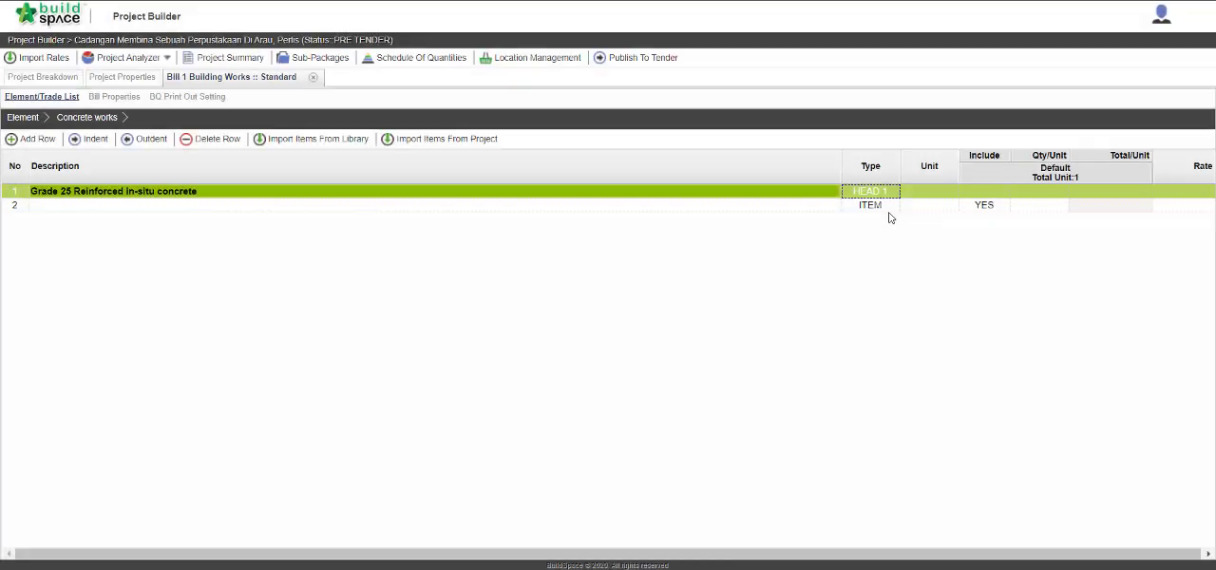
# Enter "To column" as the description of the item in row 2, below the concrete heading.
pyautogui.click(817, 204)
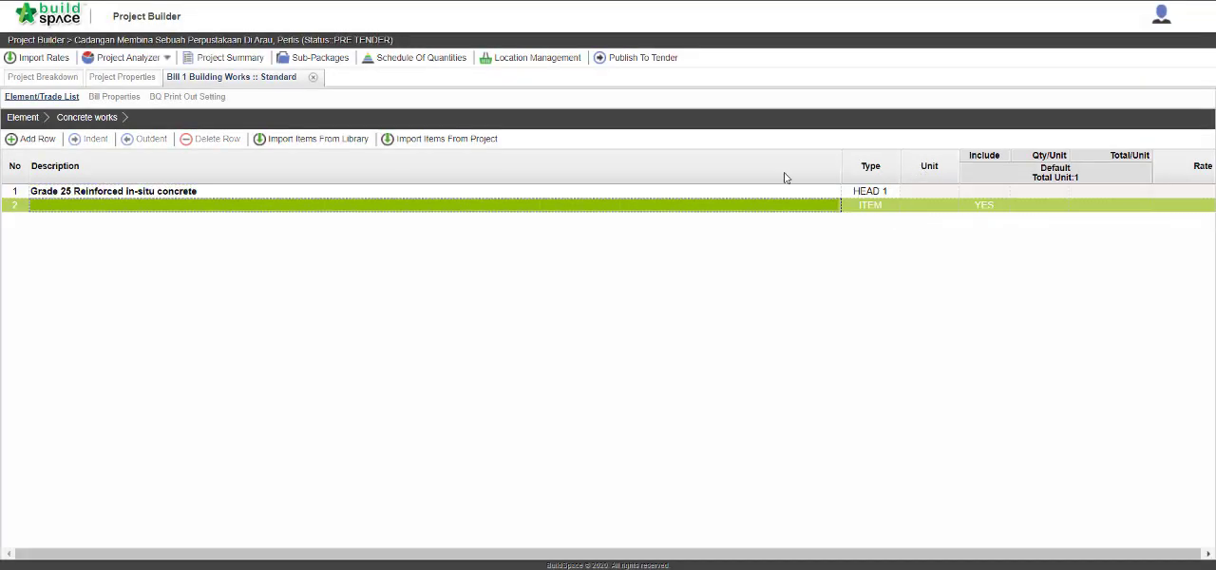
pyautogui.doubleClick(189, 214)
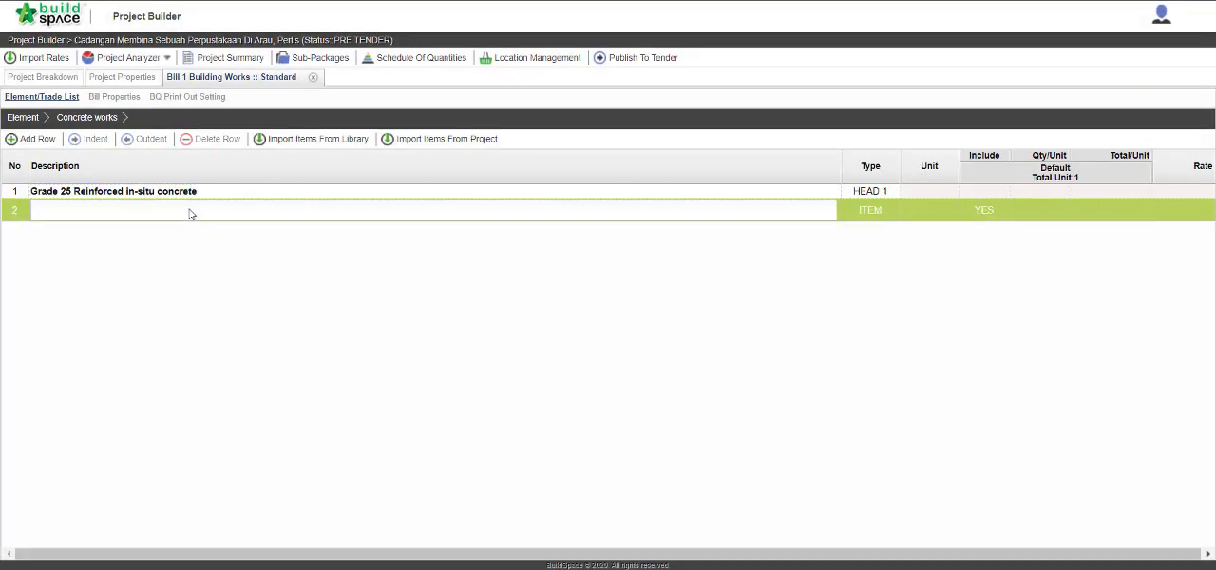
pyautogui.write('To column')
pyautogui.press('Return')
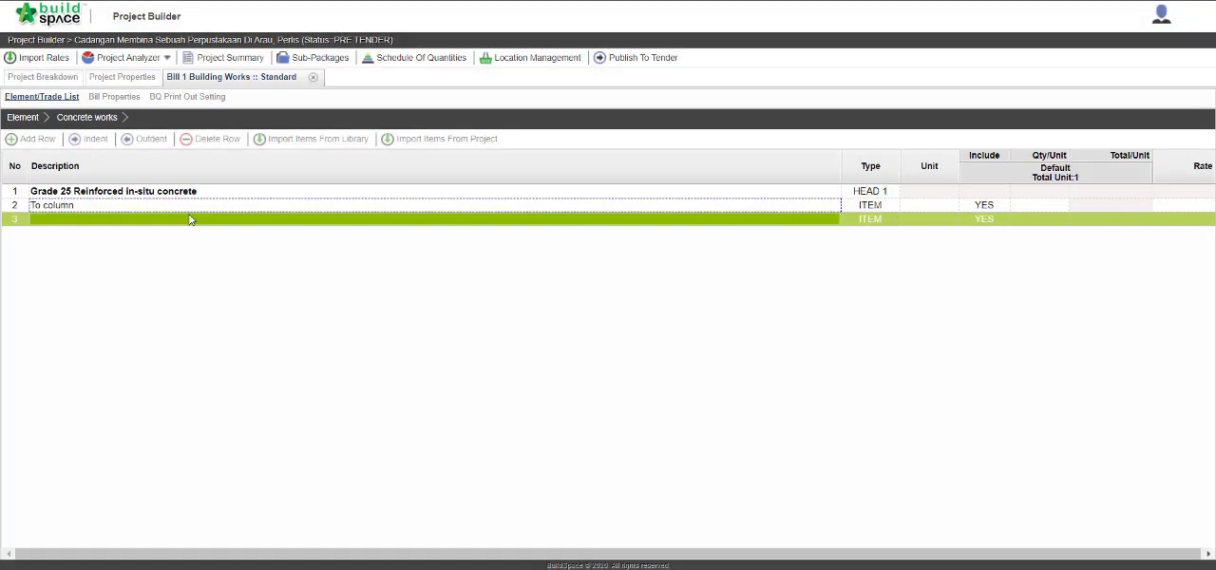
# Enter "To beam" as the description of the item in row 3.
pyautogui.doubleClick(188, 223)
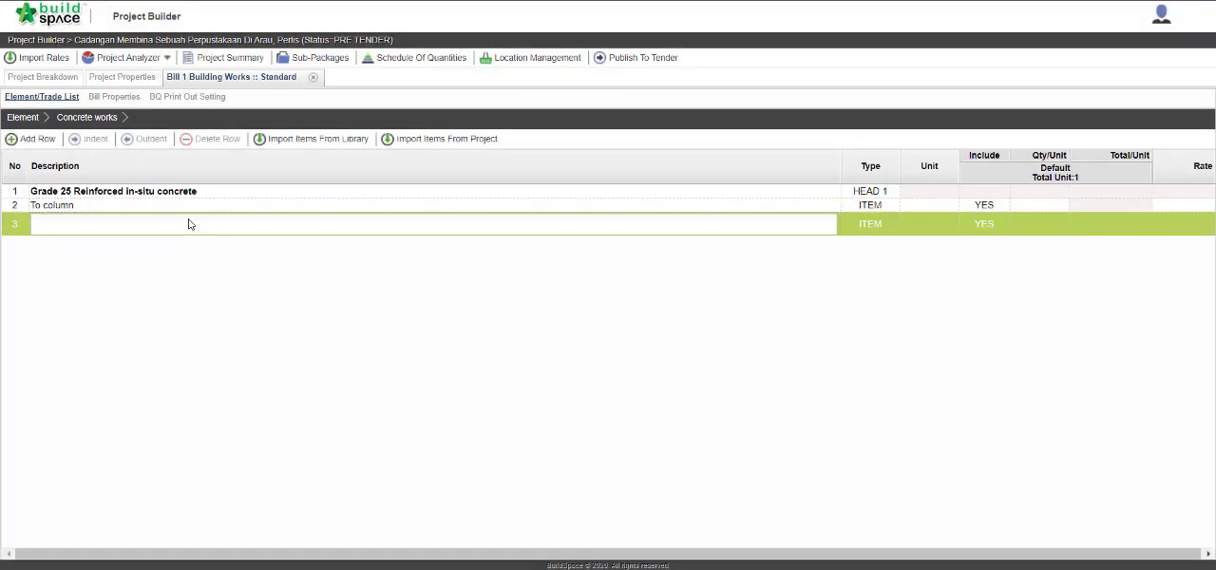
pyautogui.write('To beam')
pyautogui.press('Return')
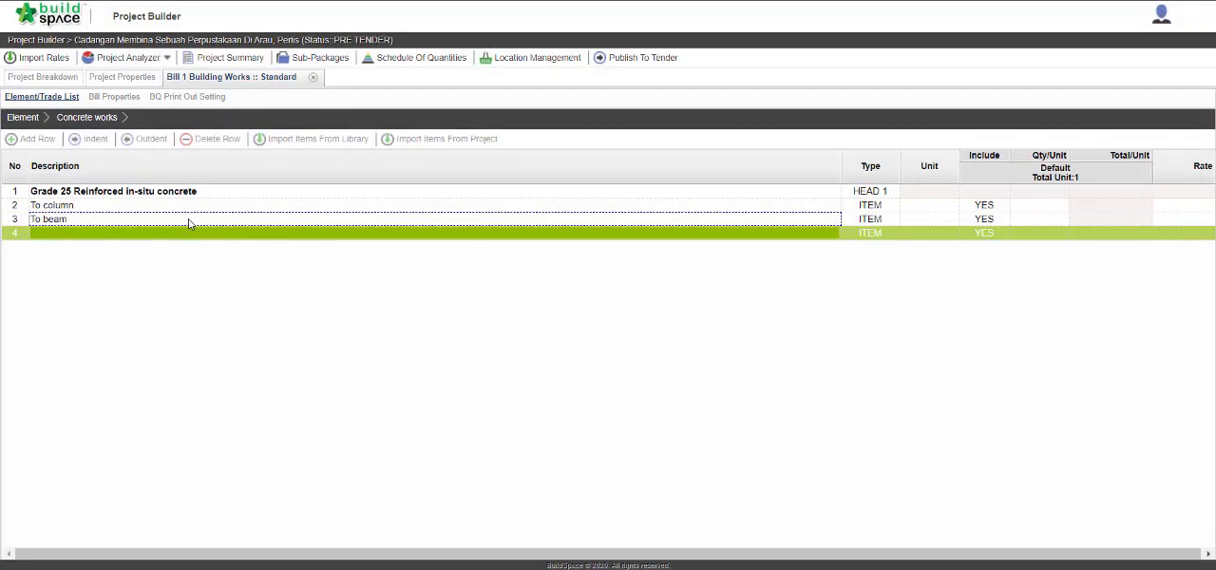
# Indent the "To column" and "To beam" items one level under the concrete heading.
pyautogui.click(188, 209)
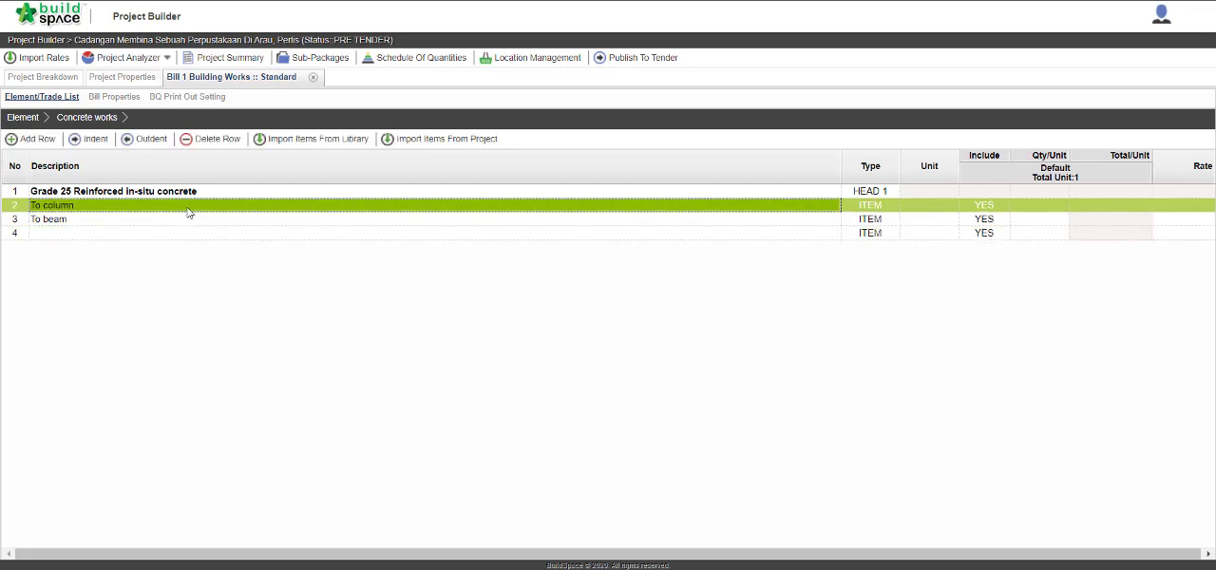
pyautogui.click(93, 142)
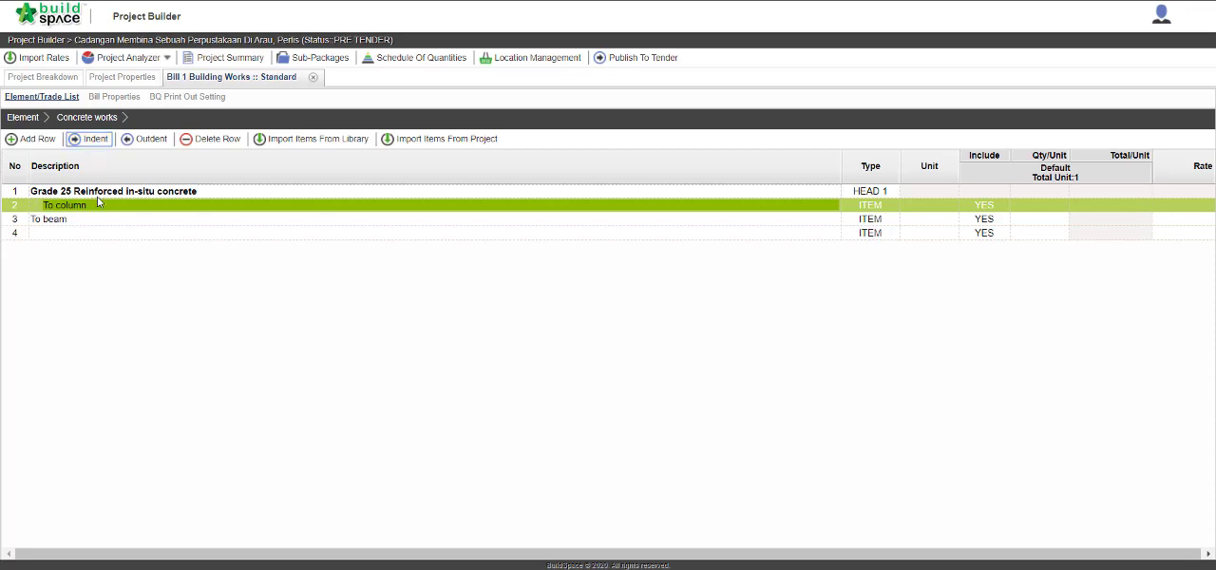
pyautogui.click(100, 218)
pyautogui.click(93, 140)
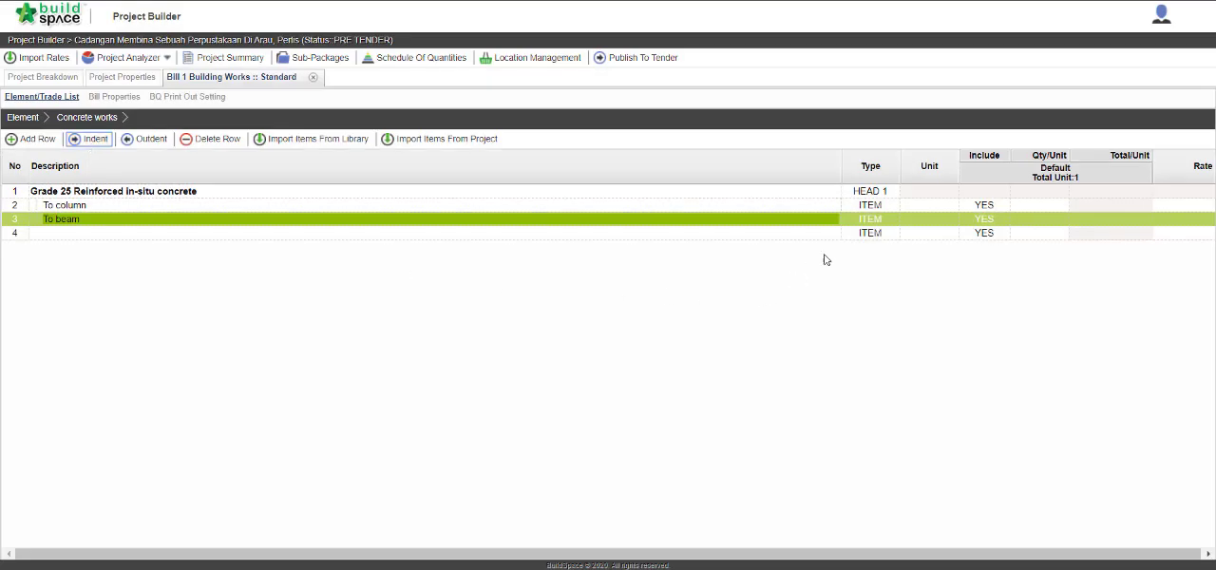
# Change the type of the "To column" item to ITEM-PC.
pyautogui.click(864, 208)
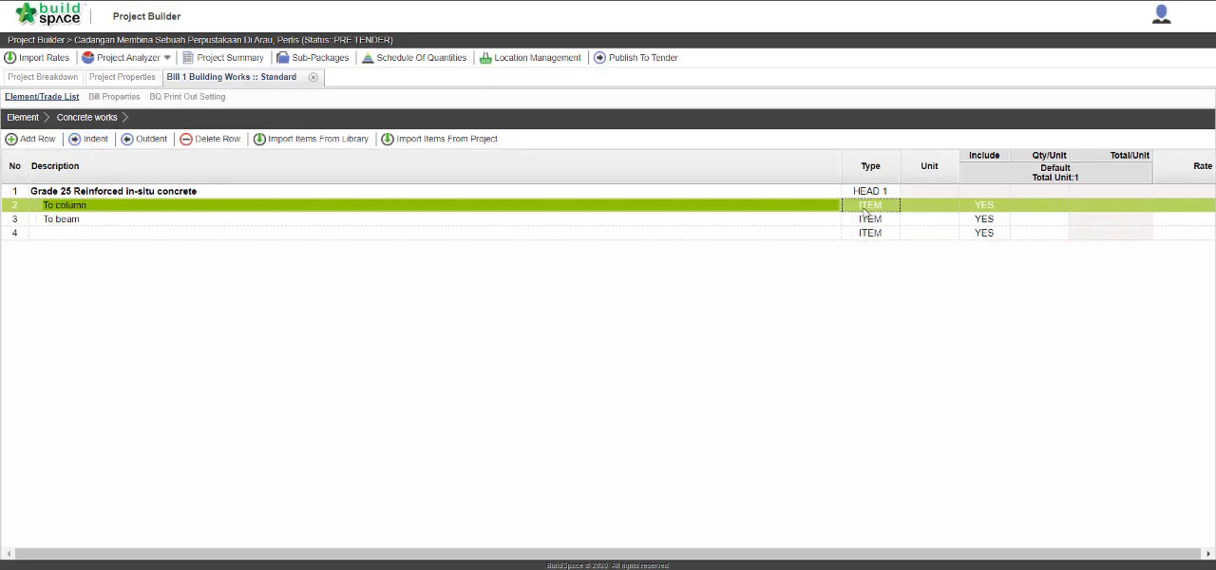
pyautogui.click(865, 210)
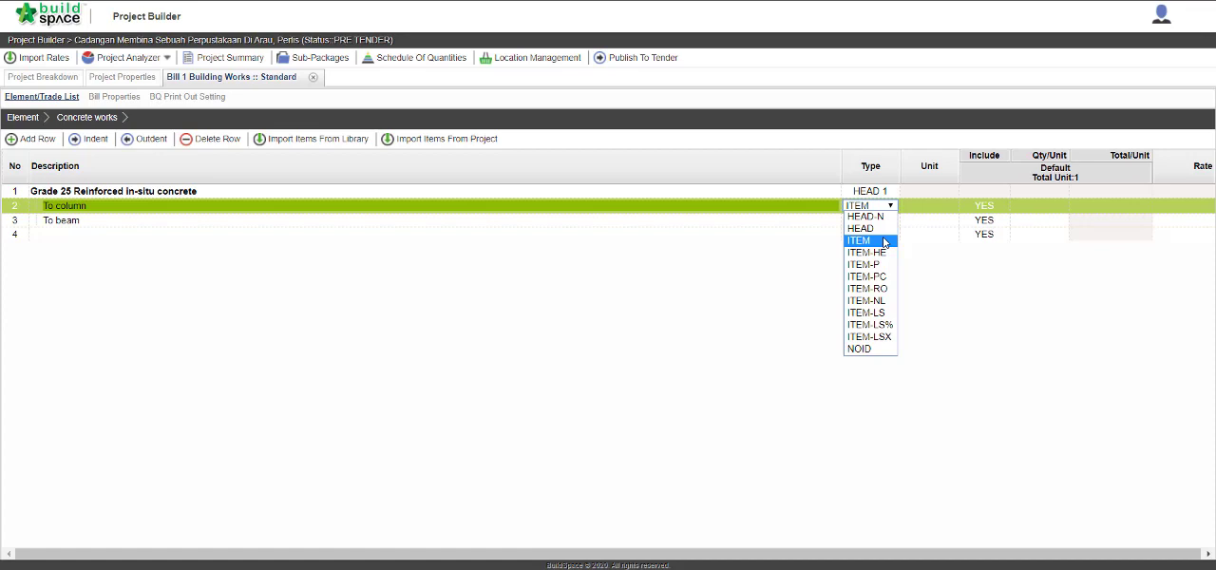
pyautogui.click(866, 277)
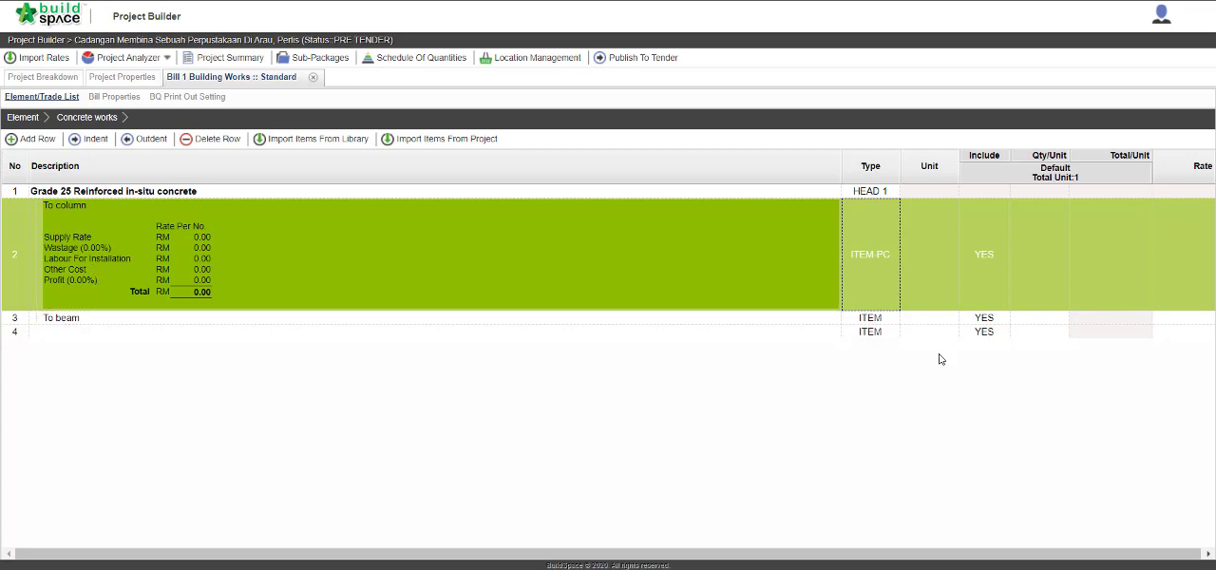
# Set the supply rate in the "To column" item's prime cost rate to RM 320 and save it.
pyautogui.doubleClick(1190, 275)
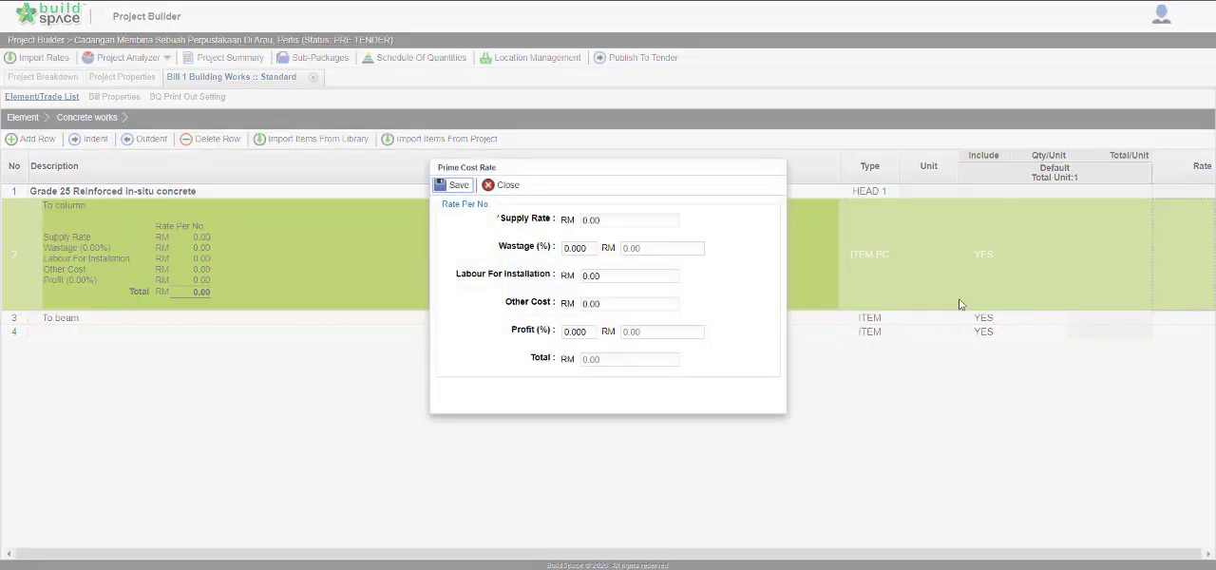
pyautogui.click(657, 220)
pyautogui.moveTo(657, 221); pyautogui.dragTo(514, 226)
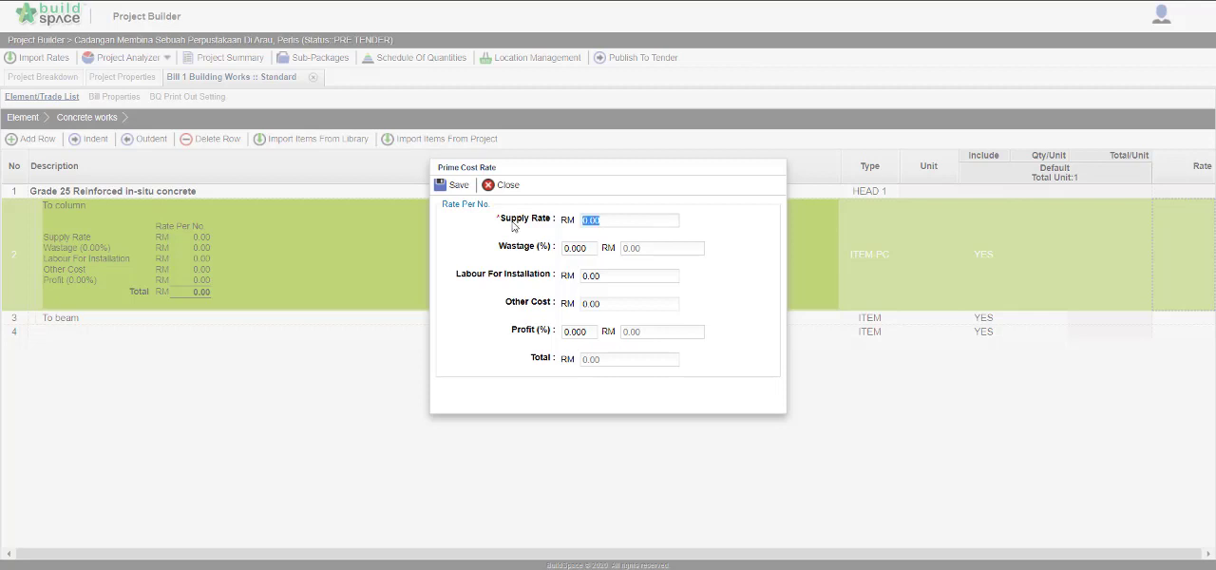
pyautogui.write('320')
pyautogui.click(459, 186)
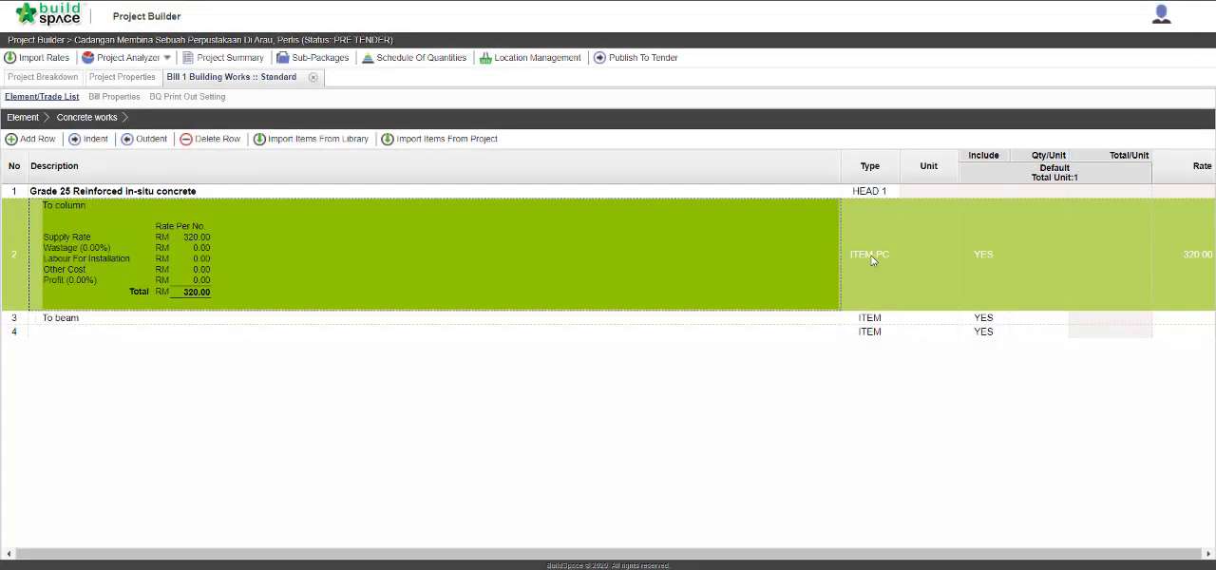
# Set the "To column" item's type back to ITEM.
pyautogui.click(869, 255)
pyautogui.click(869, 254)
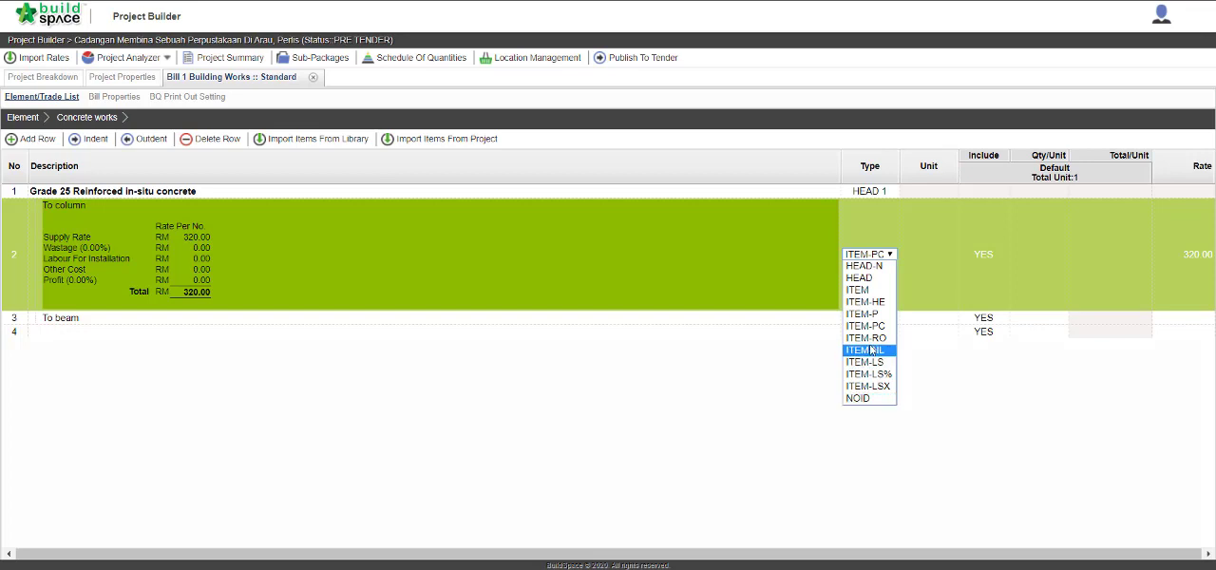
pyautogui.click(860, 290)
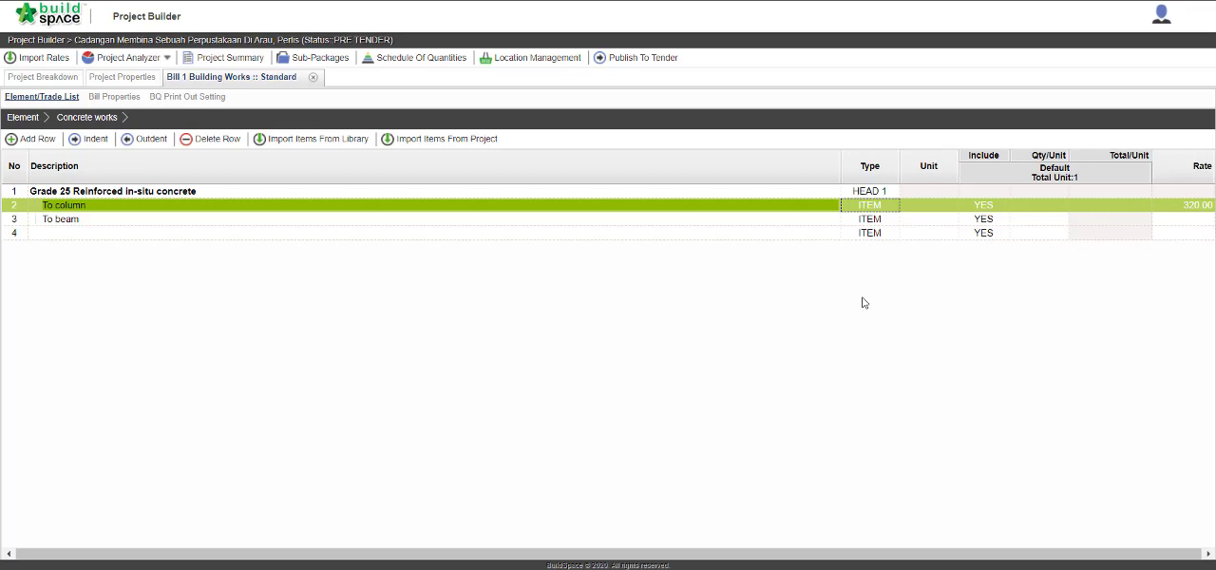
# Return to the bill's element list and import the CONCRETE WORK element from the SMM2 library into row 2.
pyautogui.click(23, 118)
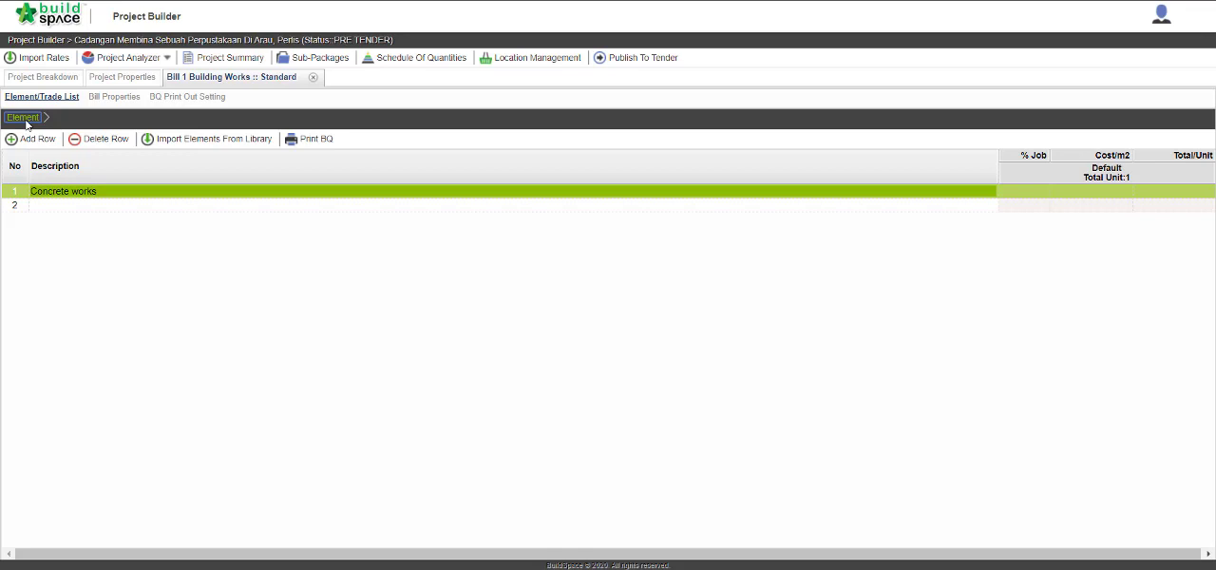
pyautogui.click(76, 209)
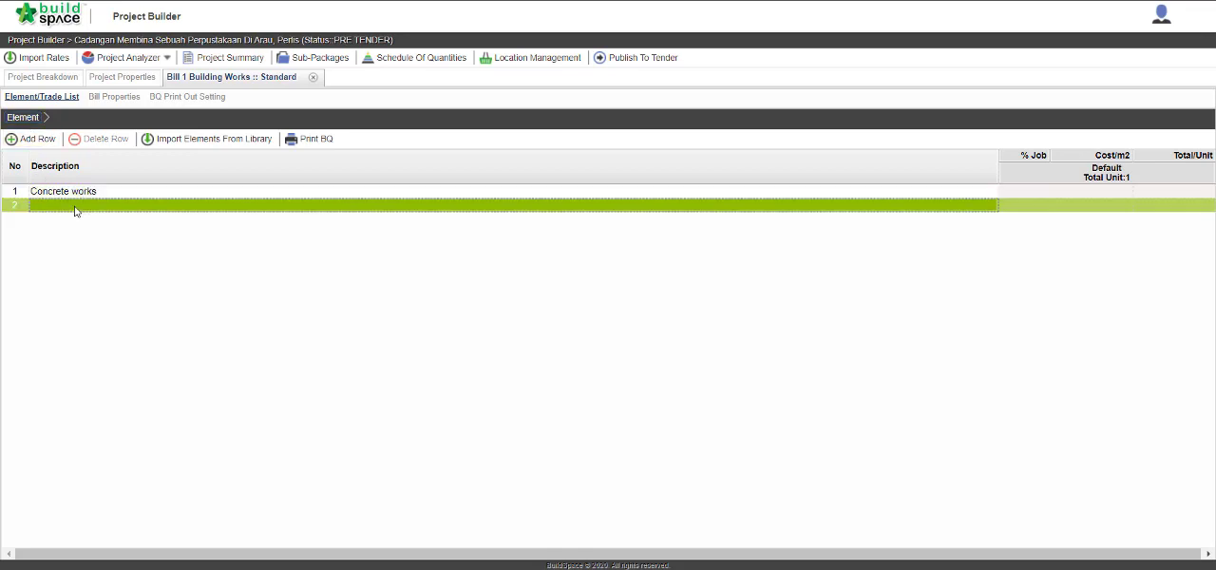
pyautogui.click(204, 140)
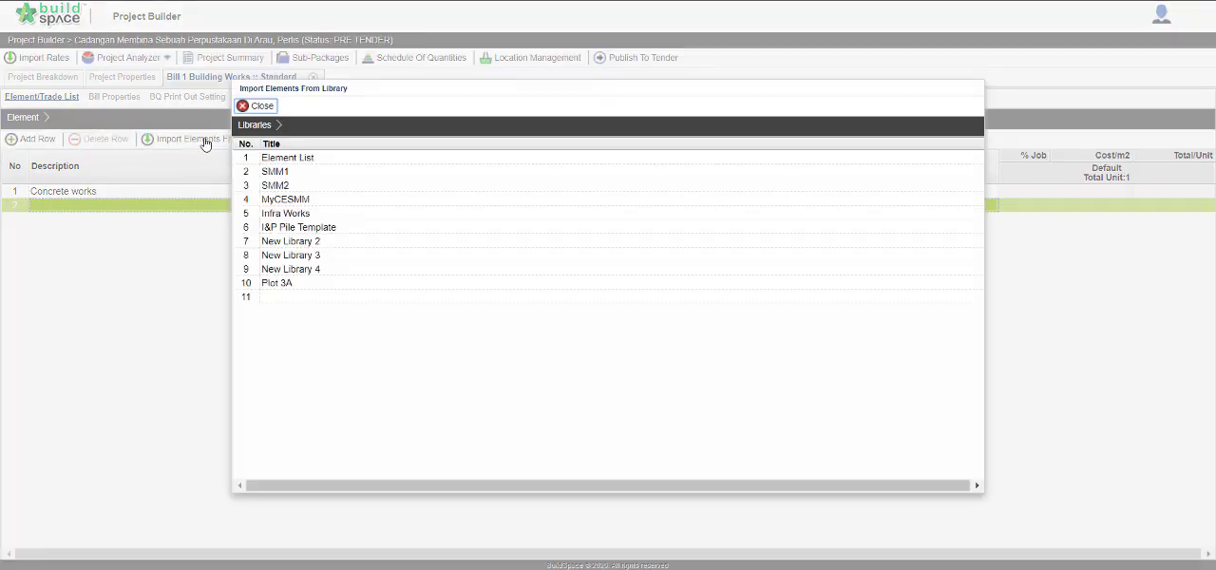
pyautogui.click(298, 186)
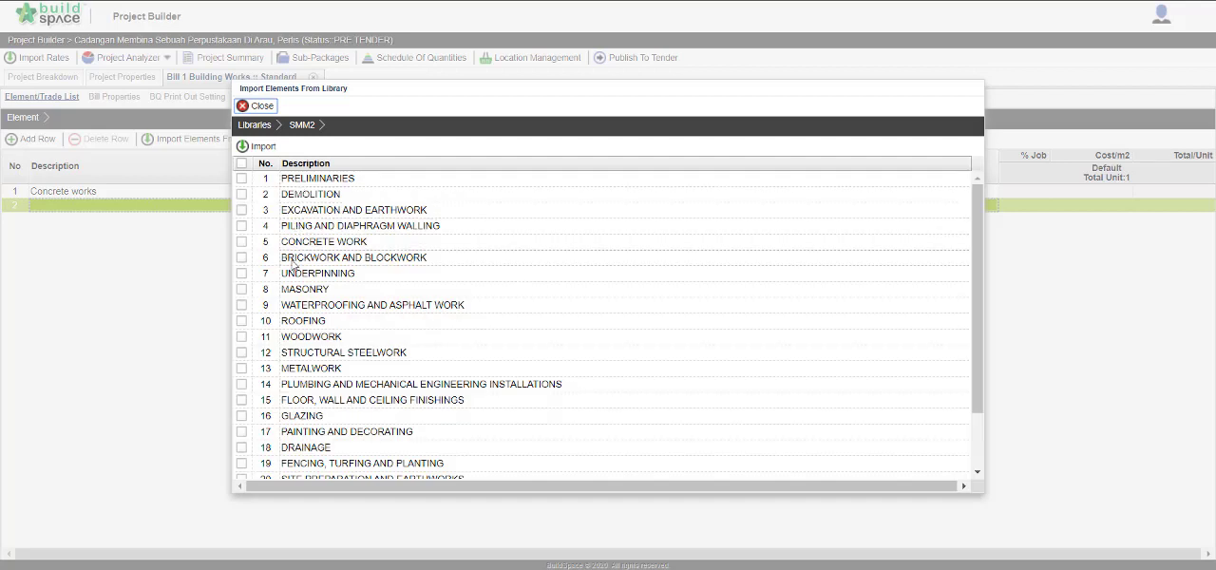
pyautogui.click(242, 244)
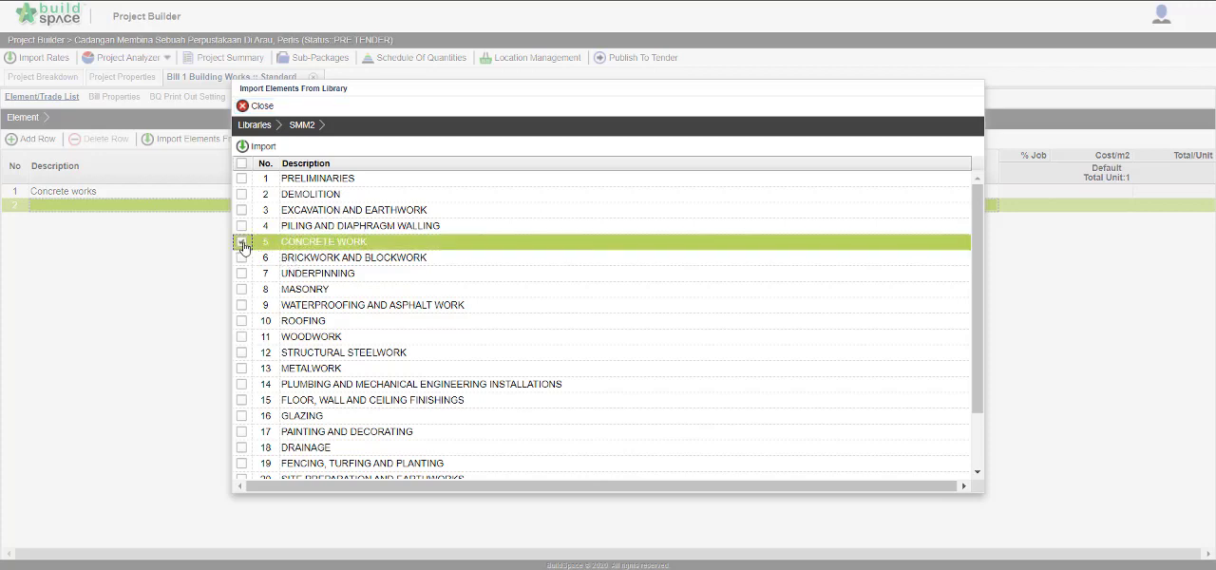
pyautogui.click(255, 146)
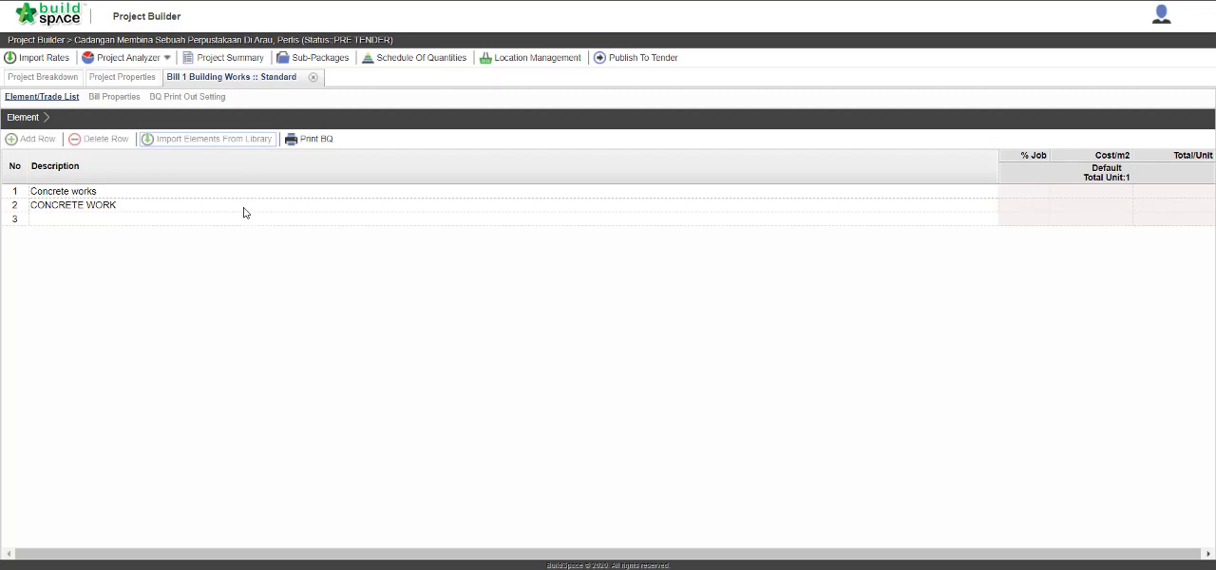
# Open the imported CONCRETE WORK element and start a library item import from SMM2's CONCRETE WORK section.
pyautogui.click(243, 211)
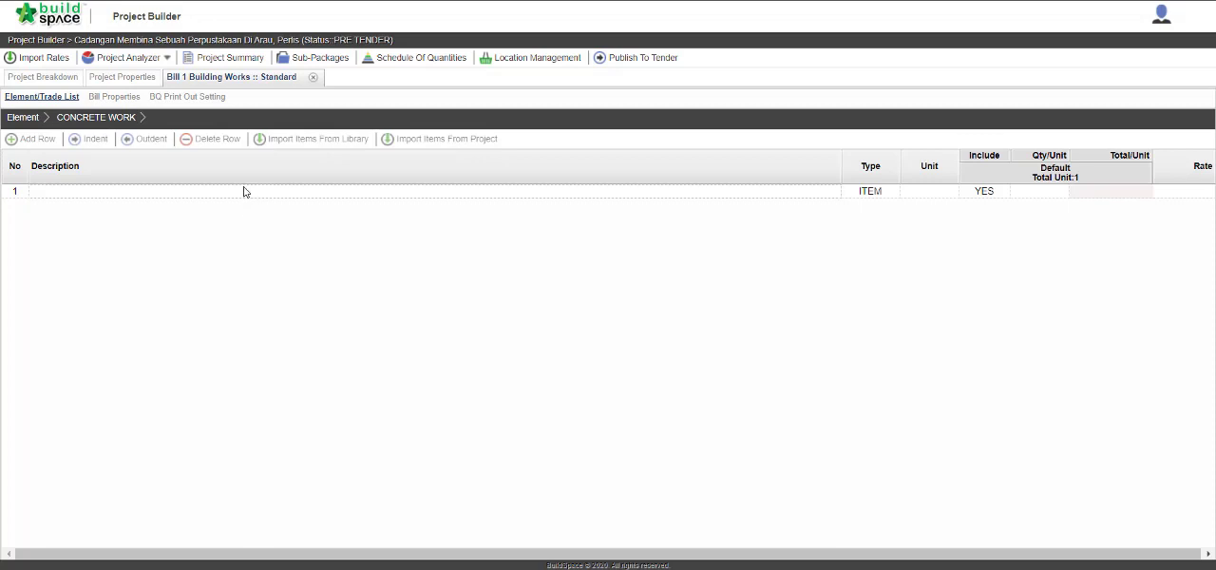
pyautogui.click(244, 191)
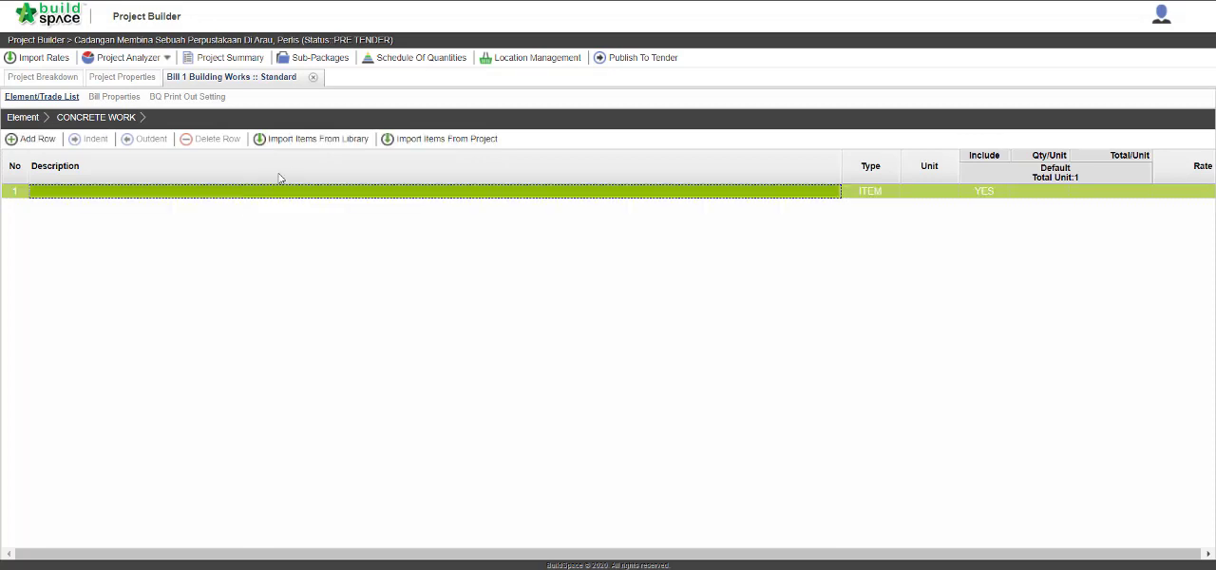
pyautogui.click(318, 139)
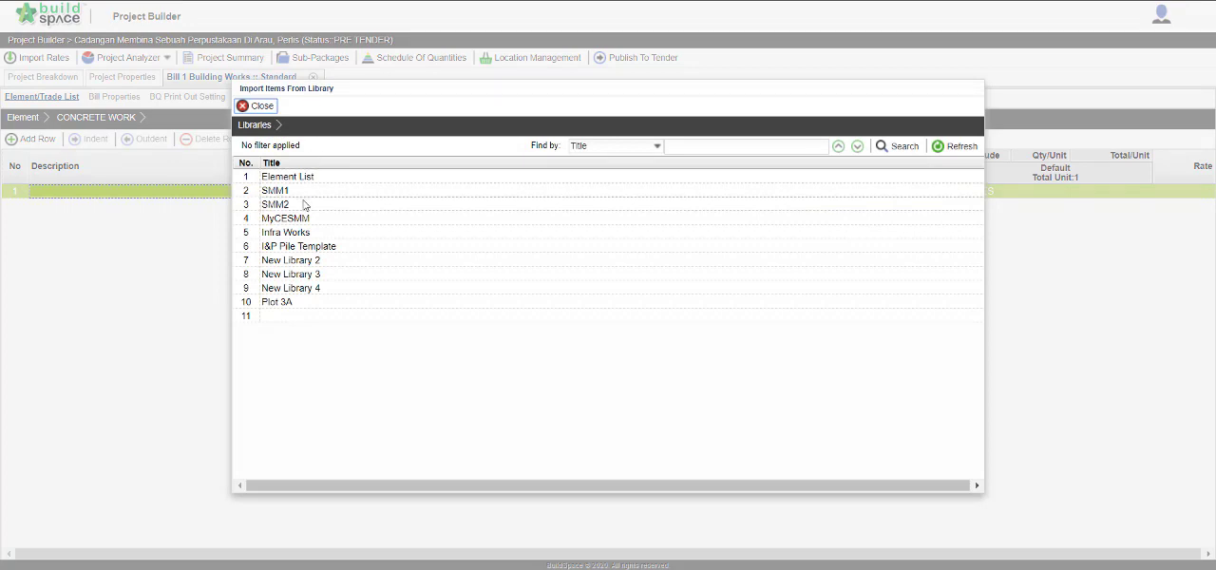
pyautogui.doubleClick(304, 207)
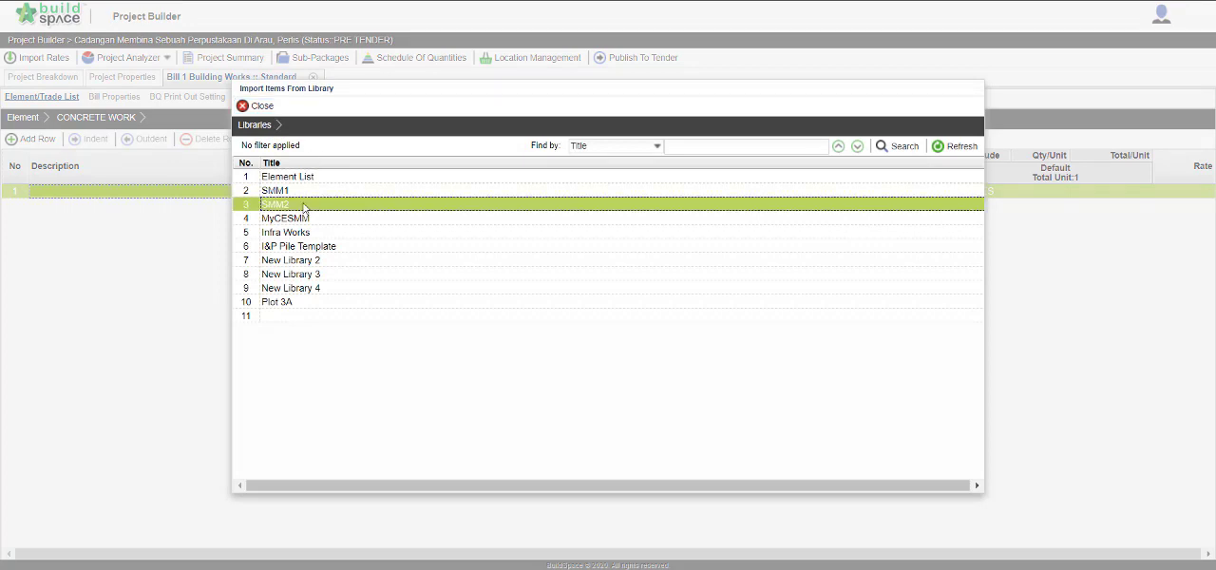
pyautogui.doubleClick(314, 232)
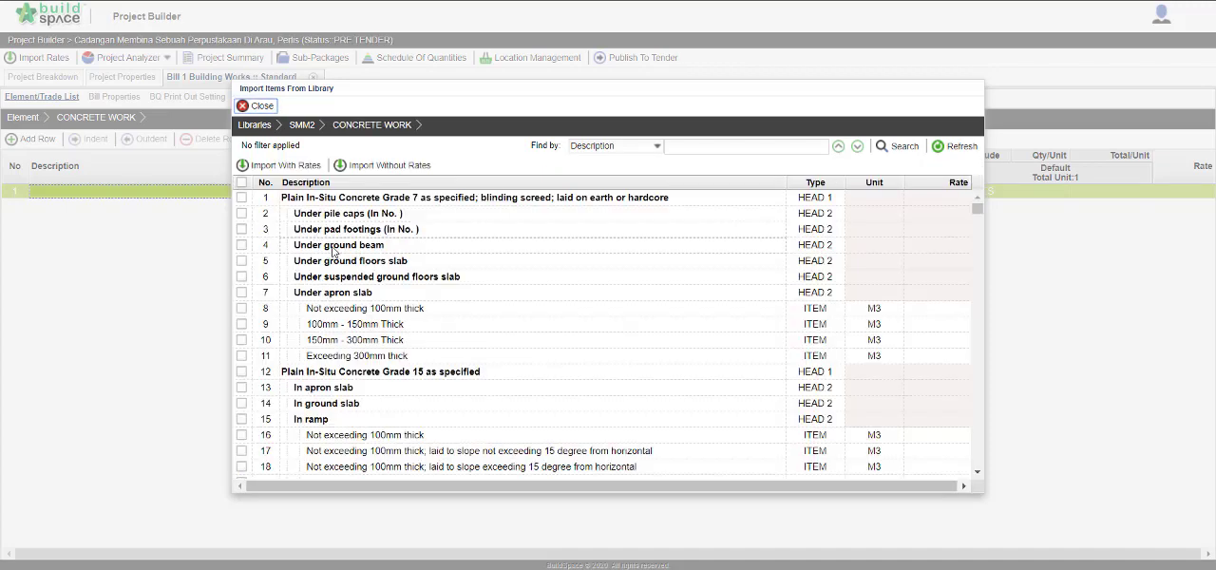
# Mark the "Reinforced In-Situ Concrete Grade 30 as specified" heading, "In column stumps", "In ground beams" and "In pile caps (In No. )" for import.
pyautogui.scroll(-8, 332, 250)
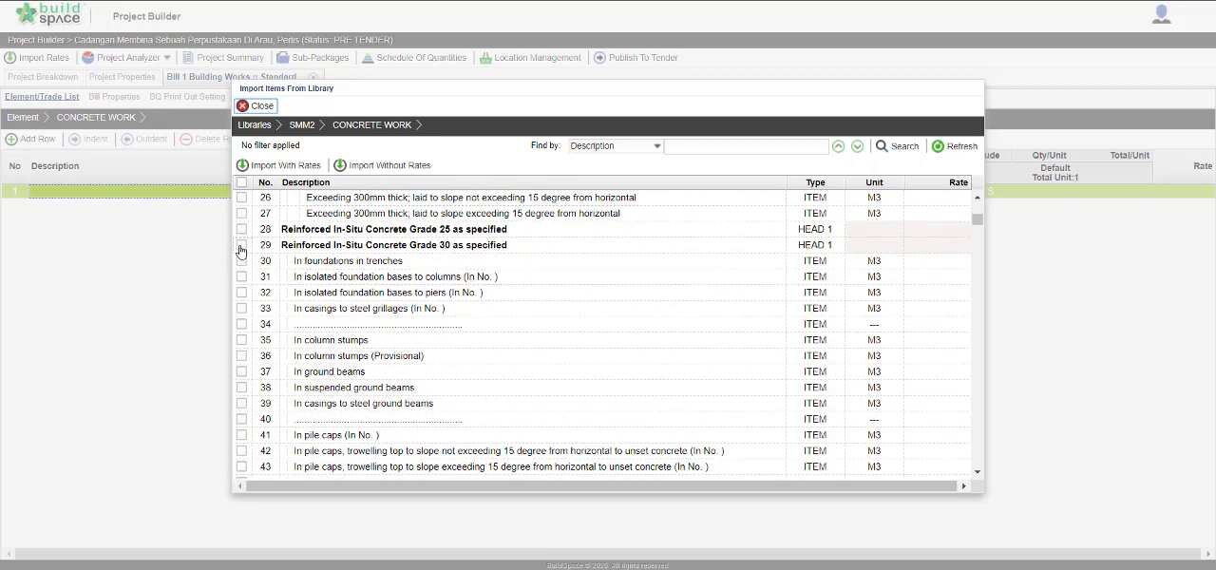
pyautogui.click(241, 245)
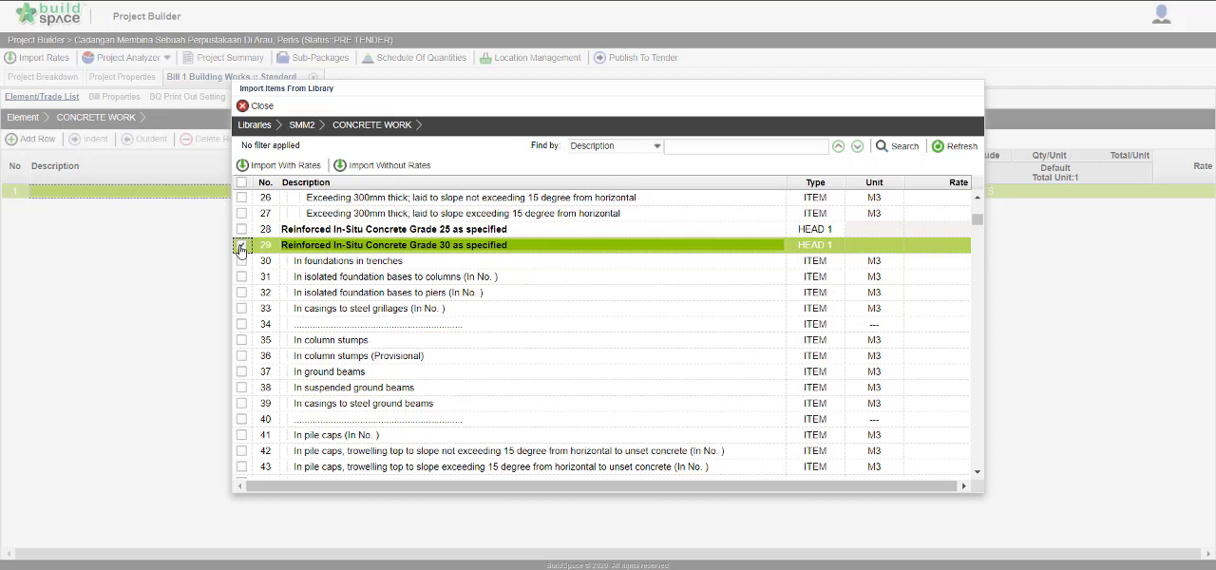
pyautogui.click(242, 340)
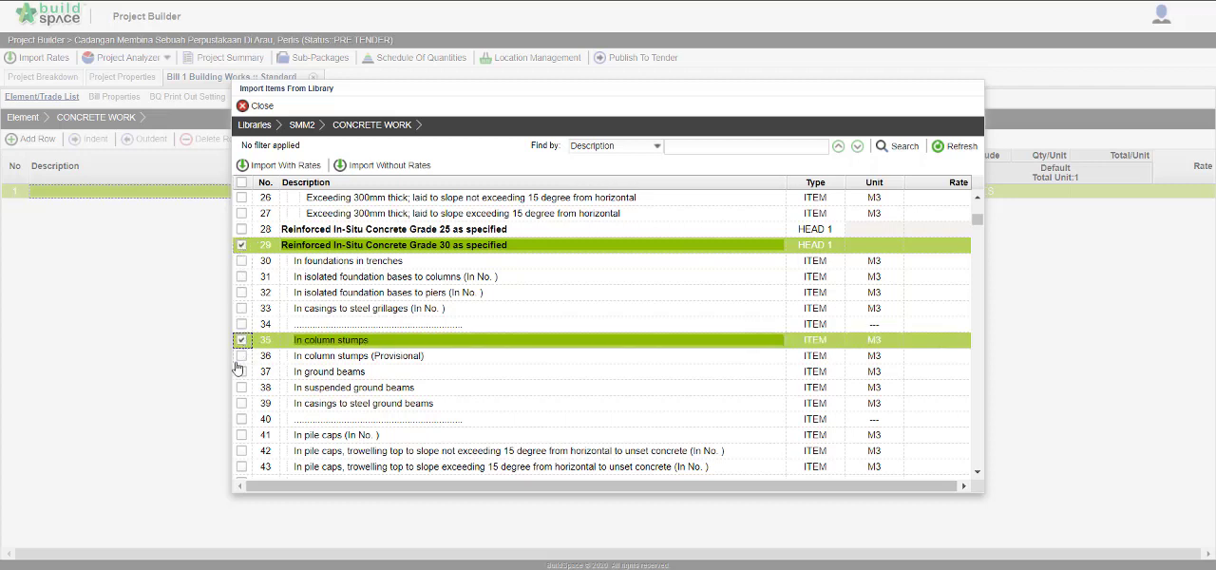
pyautogui.click(241, 371)
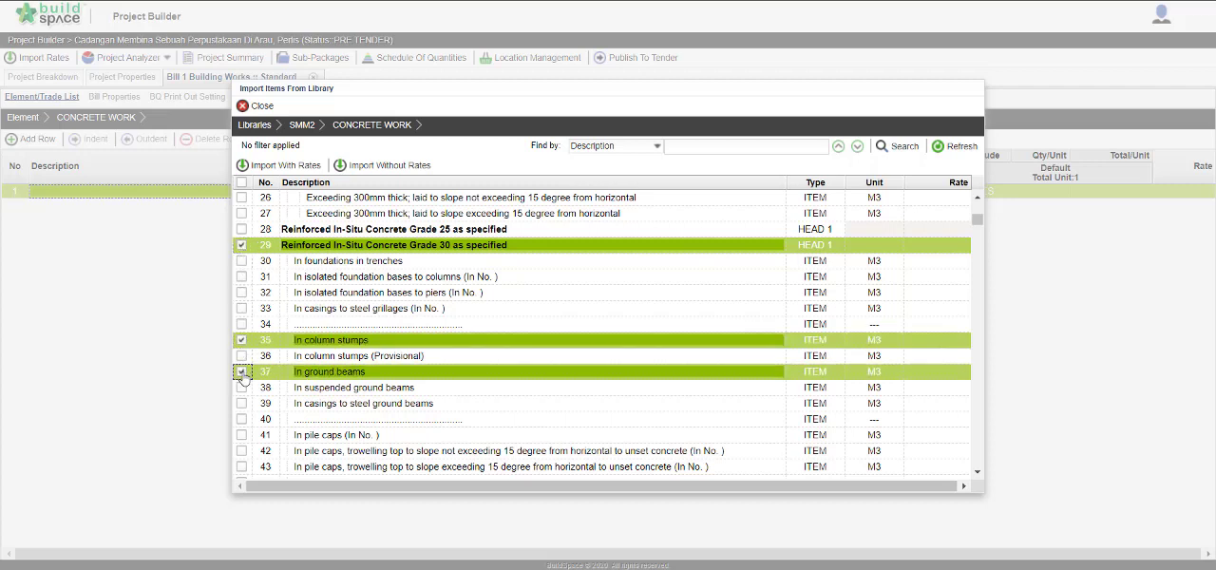
pyautogui.click(241, 435)
# Add "In wall" with "Not exceeding 100mm thick" and "100mm - 150mm Thick" to the selection and import all marked items with rates.
pyautogui.scroll(-10, 243, 399)
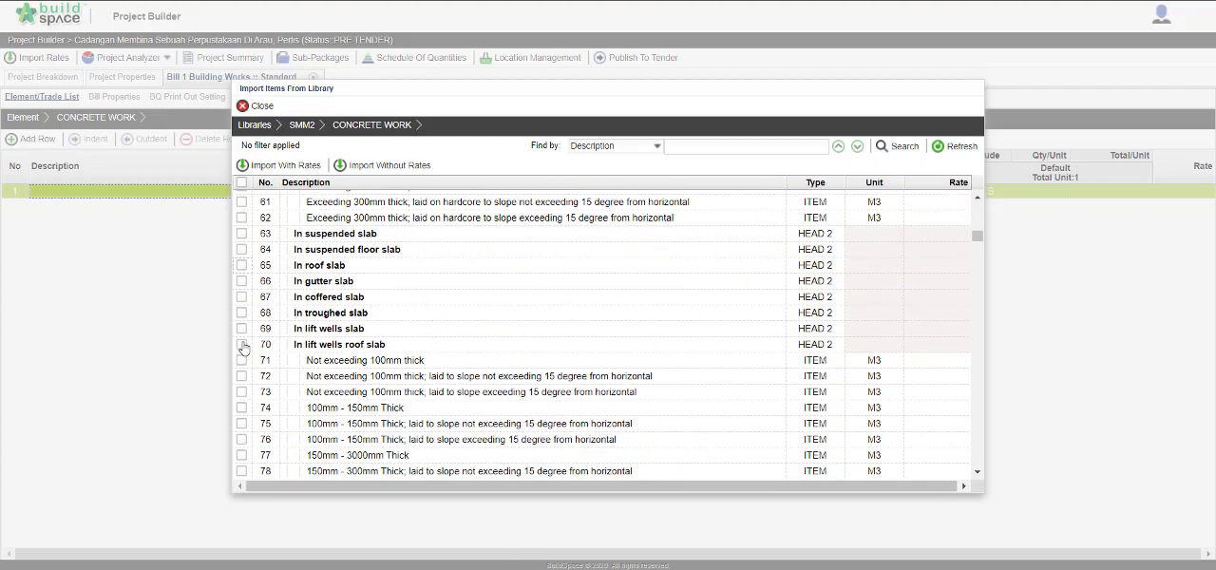
pyautogui.scroll(-3, 242, 348)
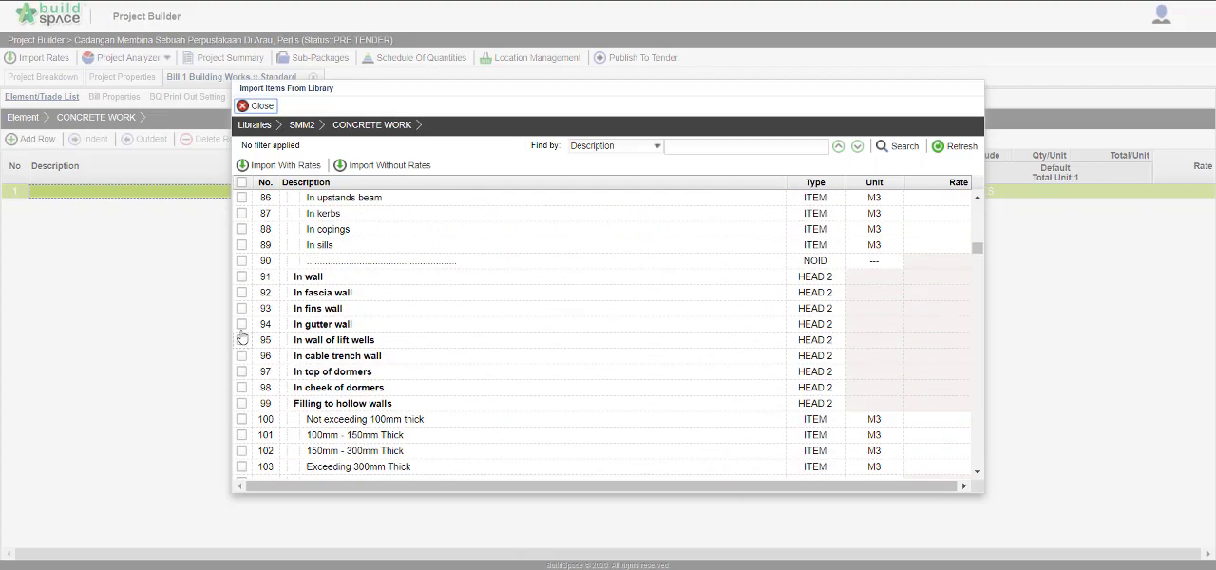
pyautogui.click(241, 277)
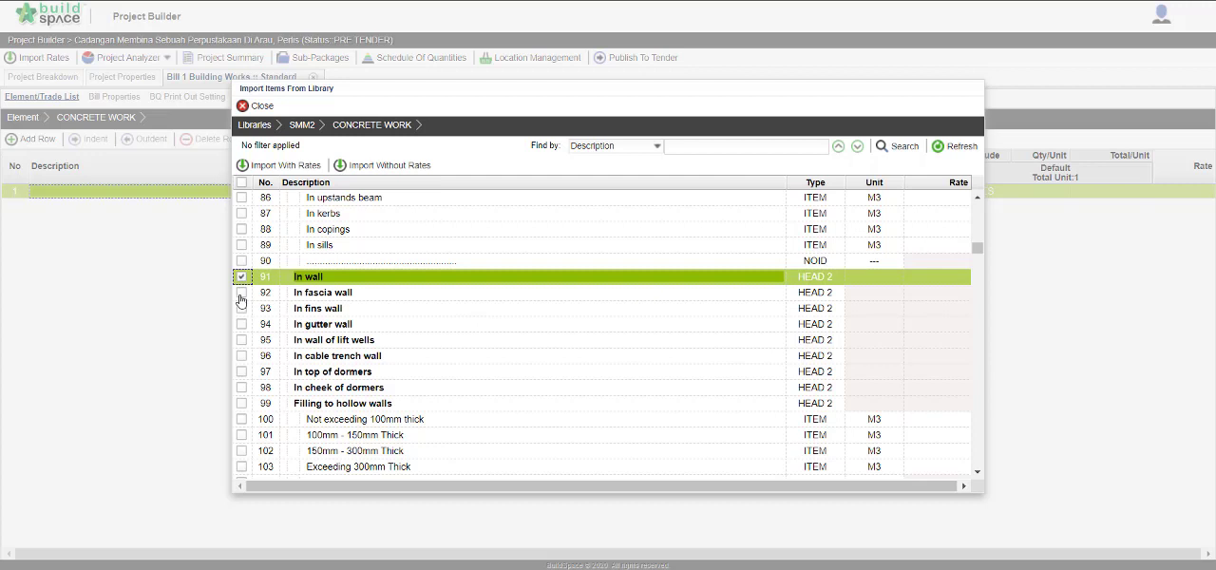
pyautogui.click(241, 420)
pyautogui.click(241, 435)
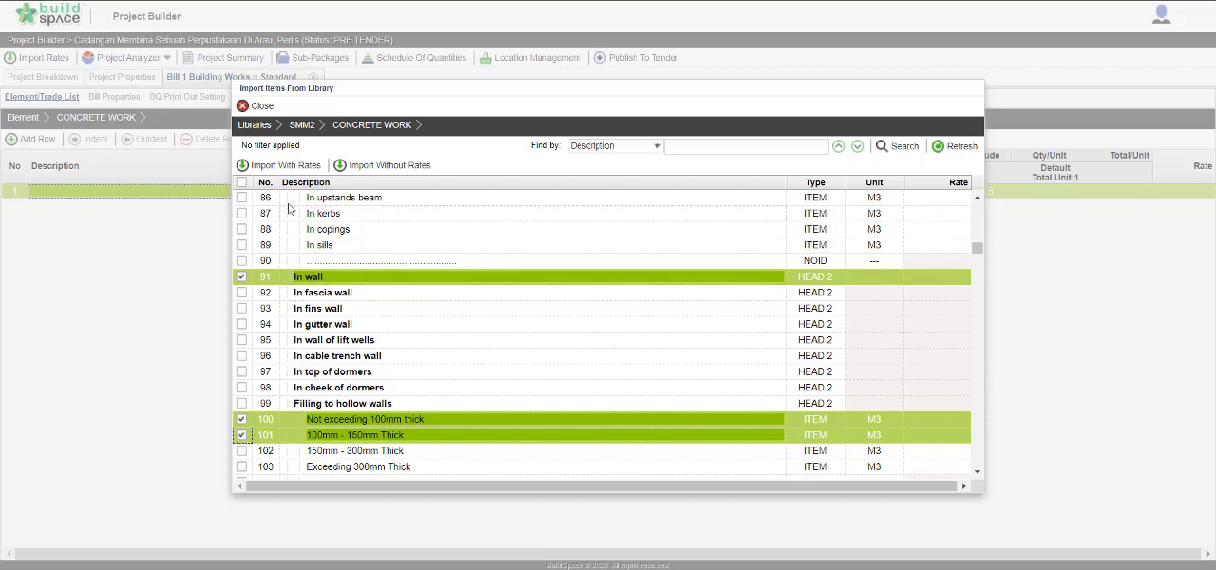
pyautogui.click(290, 169)
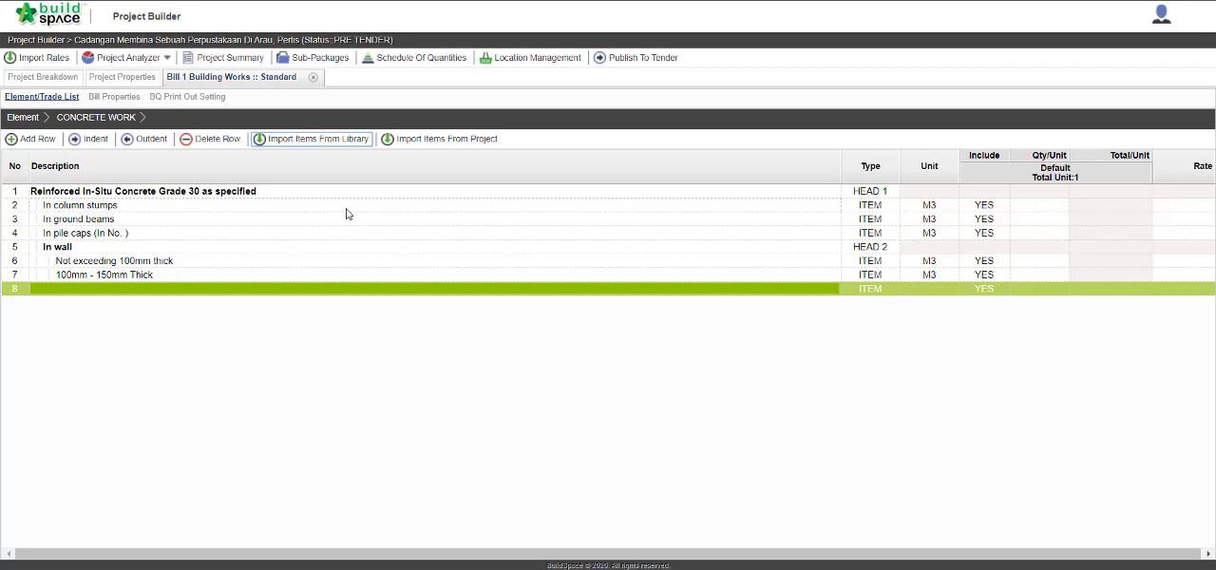
# Add the number 25 to the pile caps item in row 4 so its description reads "In pile caps (In No.25 )".
pyautogui.click(261, 235)
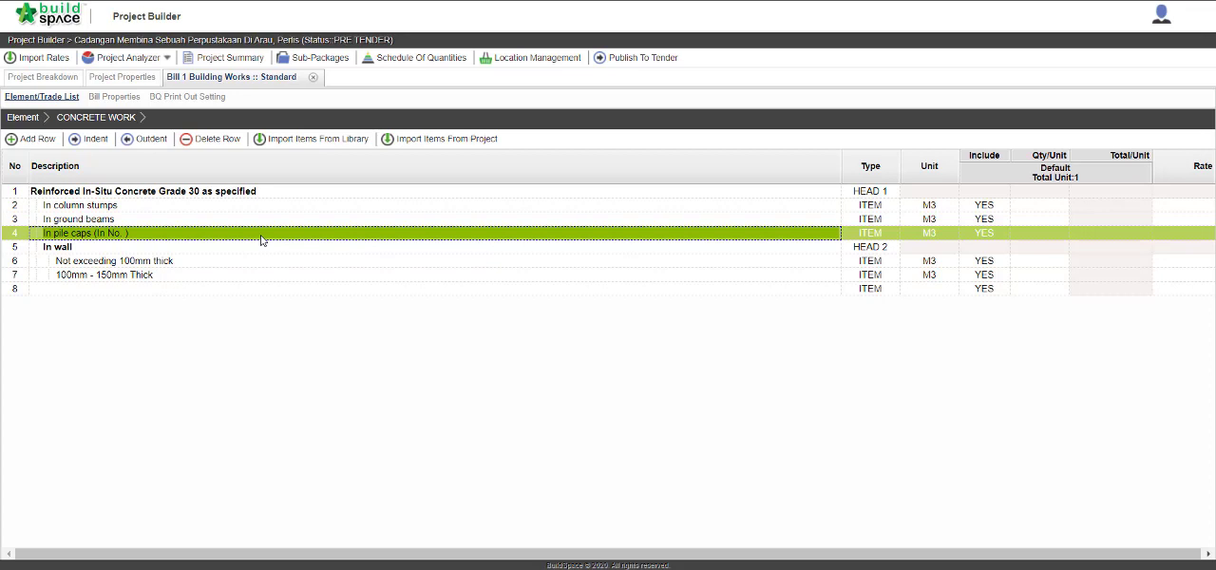
pyautogui.doubleClick(261, 240)
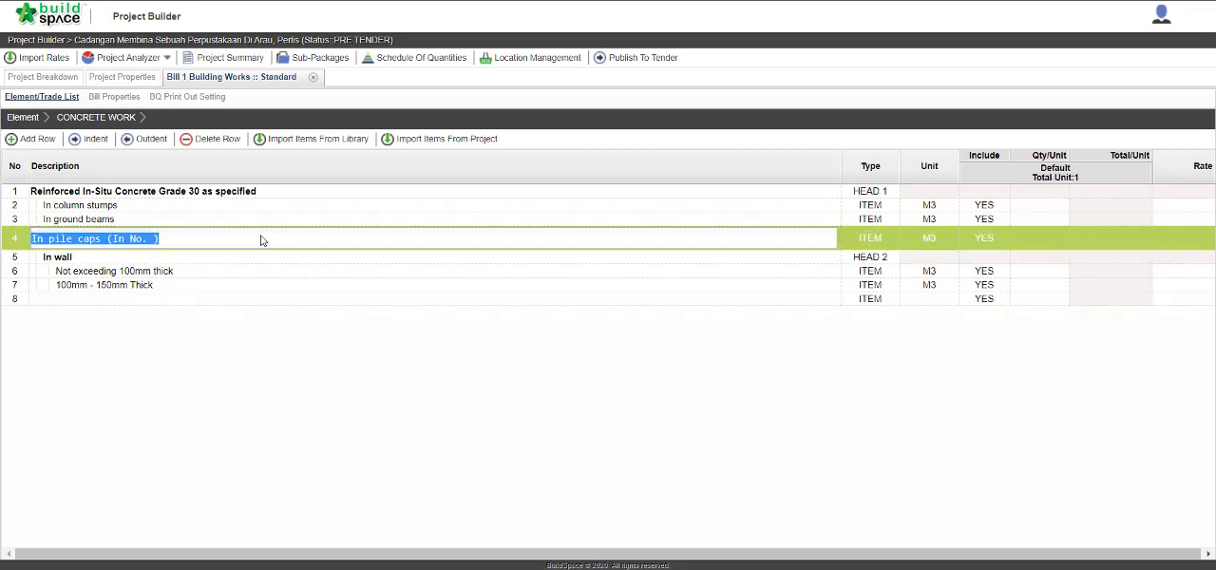
pyautogui.click(147, 240)
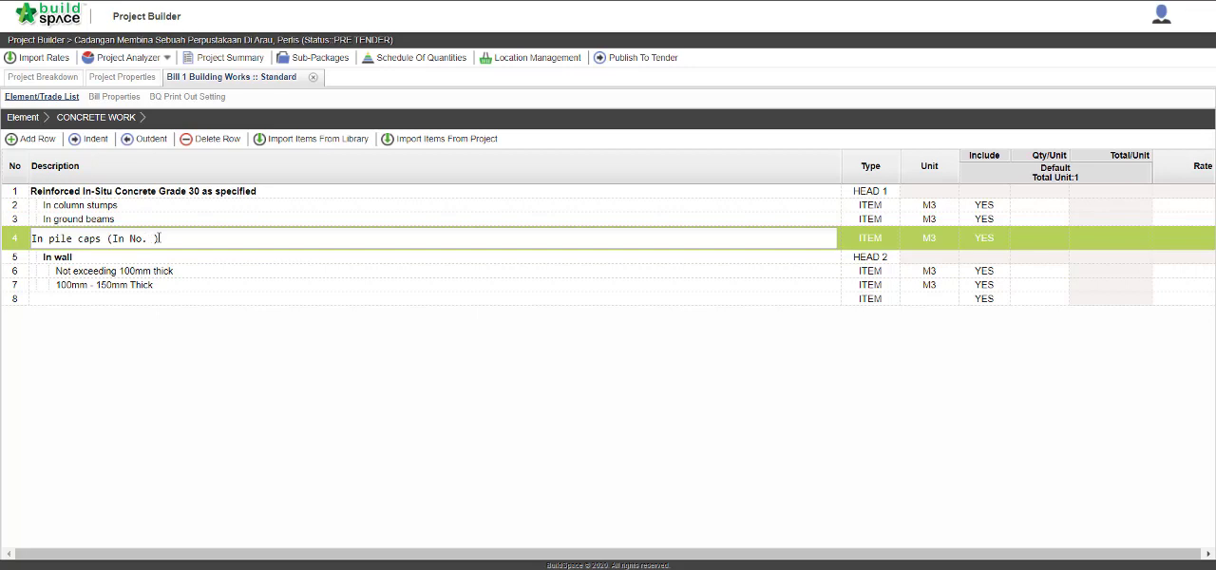
pyautogui.write('25')
pyautogui.press('Return')
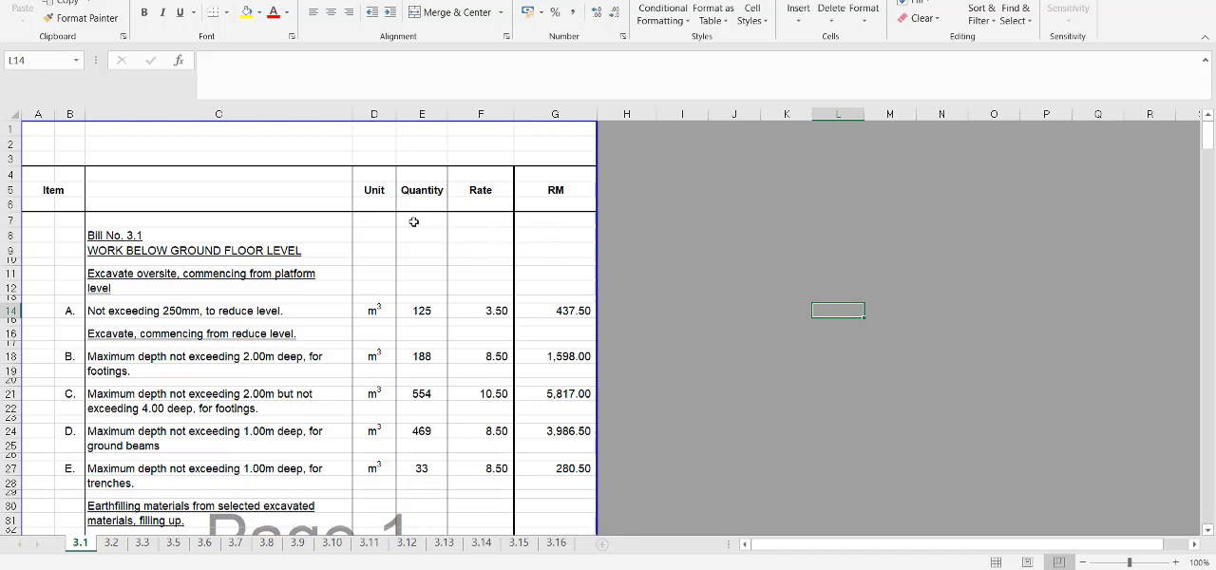
pyautogui.click(5, 127)
pyautogui.moveTo(6, 128); pyautogui.dragTo(4, 236)
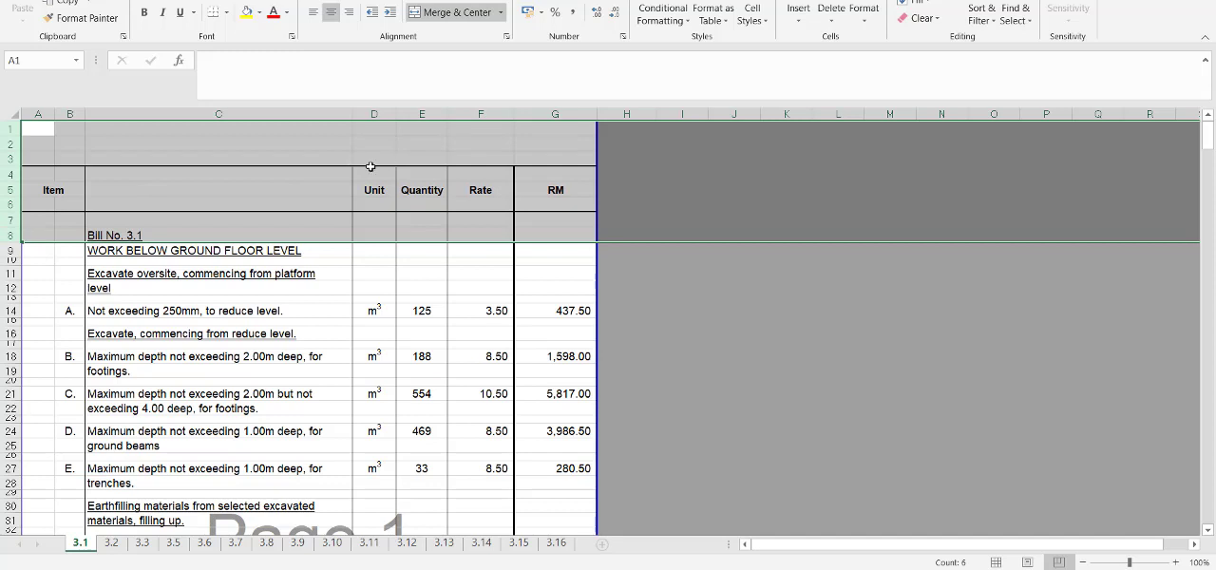
pyautogui.click(644, 291)
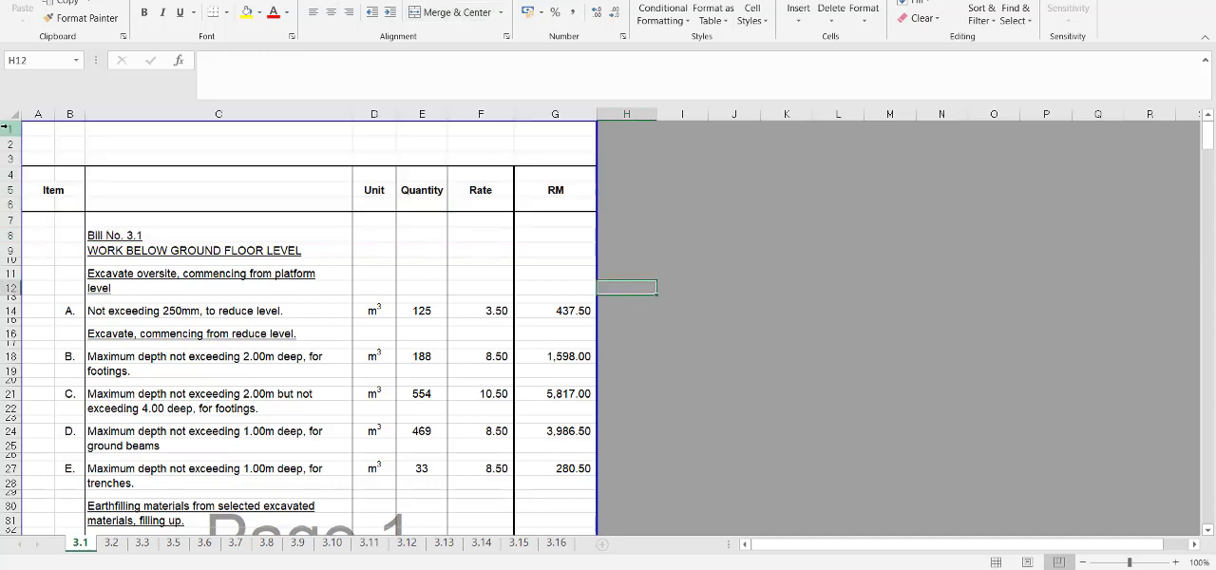
# In sheet 3.1 of the Excel bill, delete heading rows 1 to 8 together with page-break rows 58 to 64.
pyautogui.moveTo(5, 128); pyautogui.dragTo(4, 236)
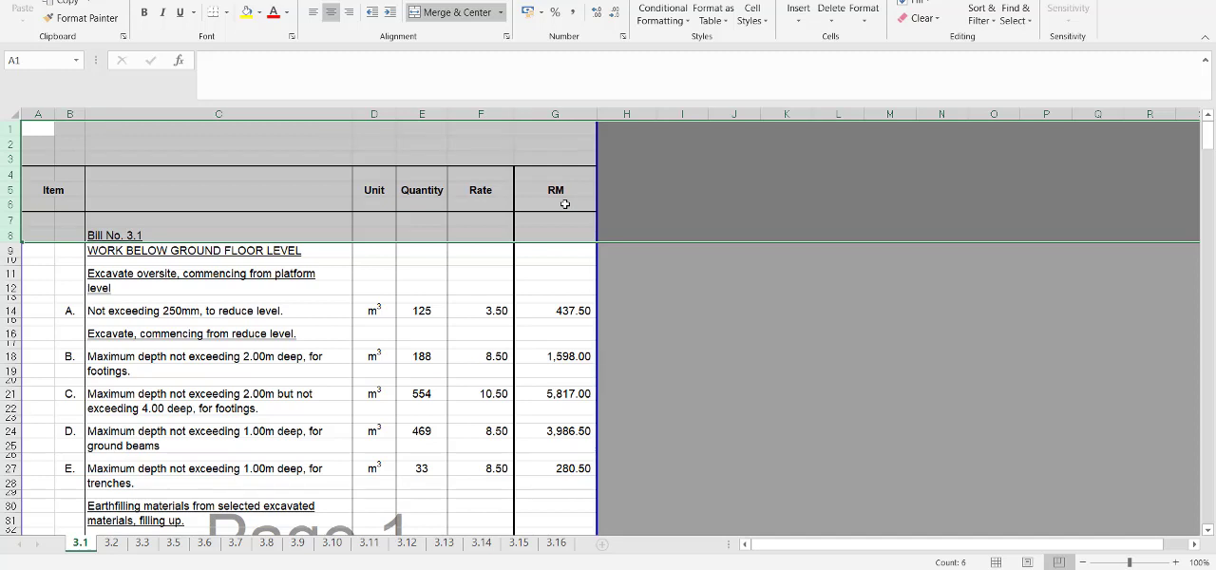
pyautogui.scroll(-13, 505, 291)
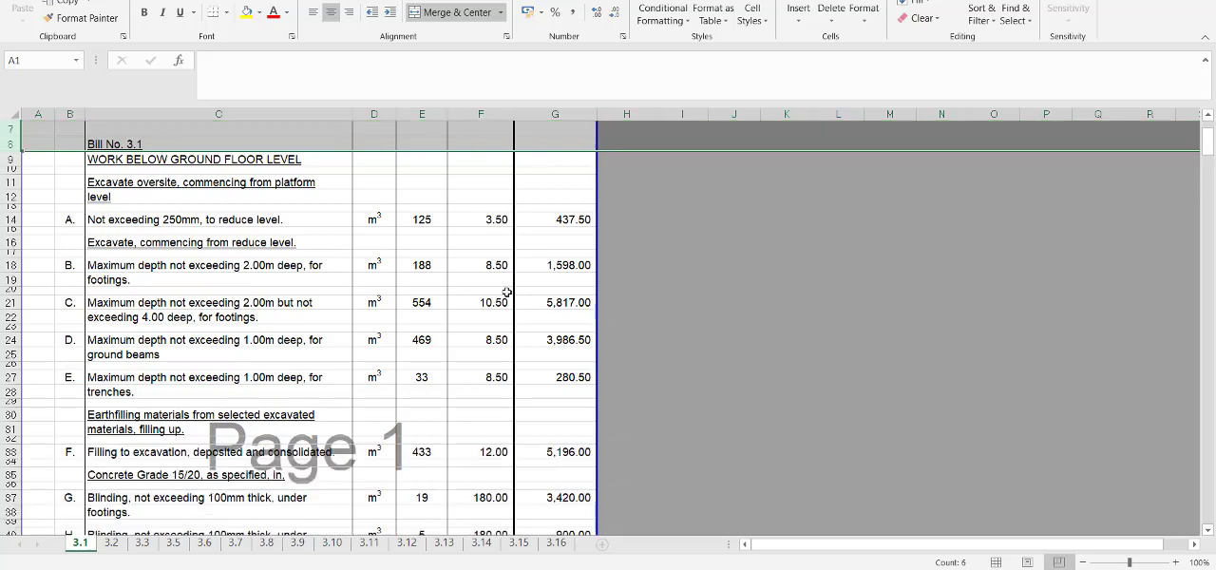
pyautogui.scroll(-1, 505, 292)
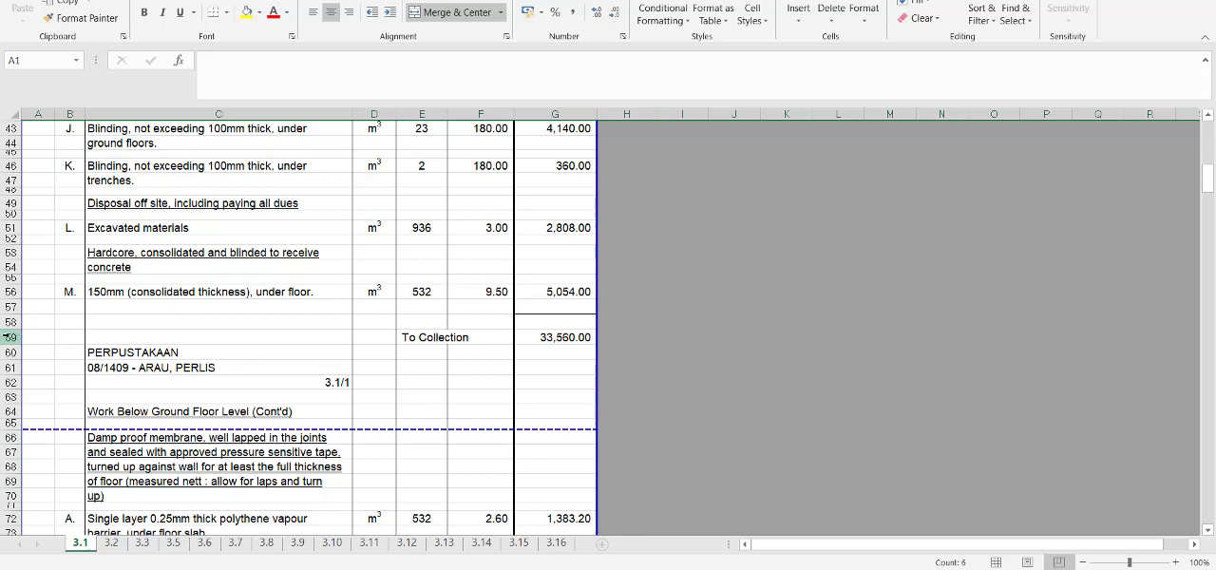
pyautogui.moveTo(9, 322); pyautogui.dragTo(7, 405)
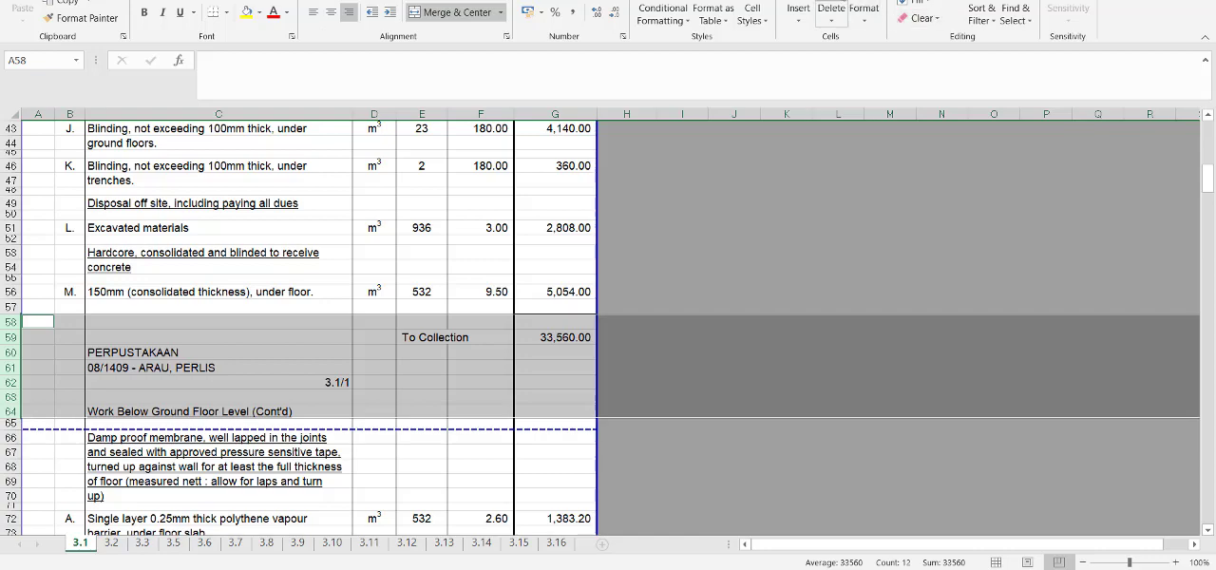
pyautogui.click(831, 8)
pyautogui.click(884, 228)
# Delete the collection and summary rows at the end of sheet 3.1, from row 323 to row 380.
pyautogui.scroll(14, 847, 298)
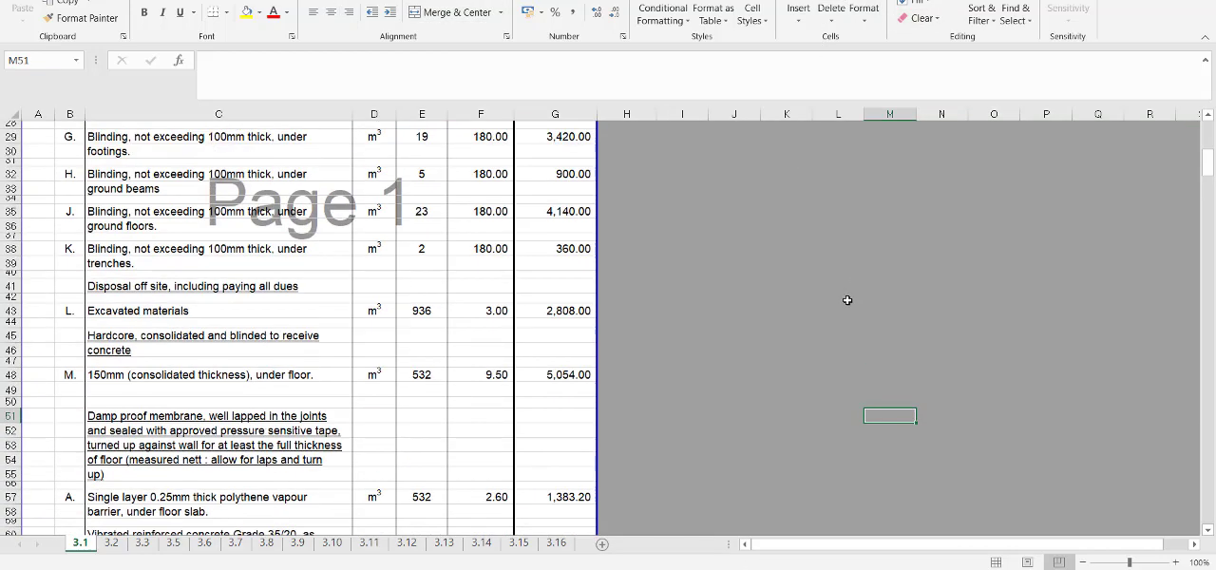
pyautogui.scroll(-12, 285, 255)
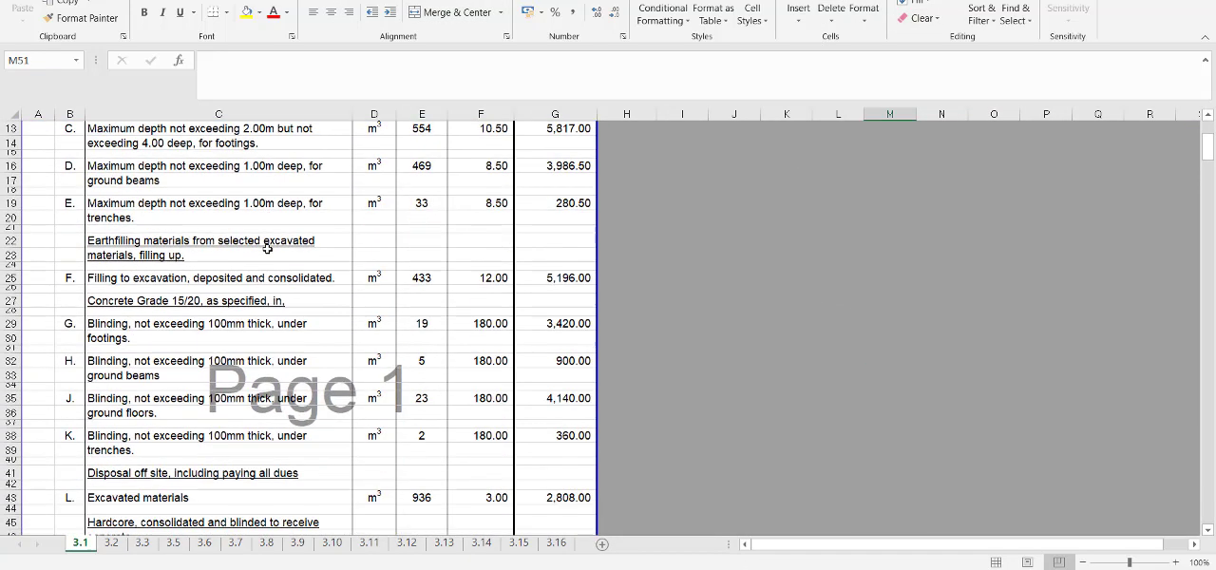
pyautogui.scroll(-18, 257, 255)
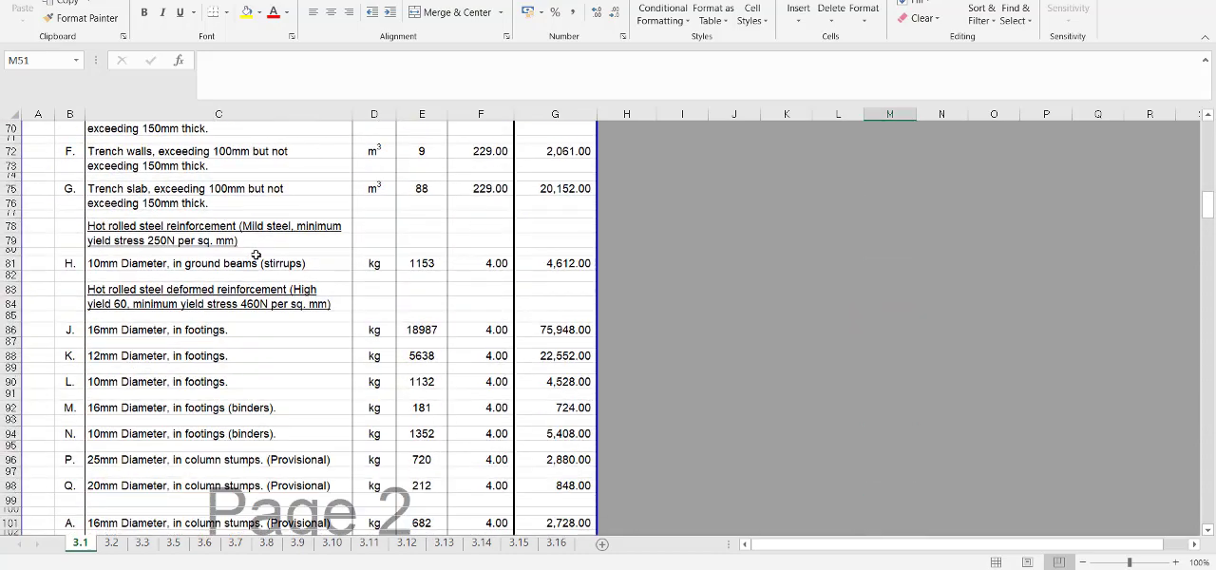
pyautogui.scroll(-20, 255, 255)
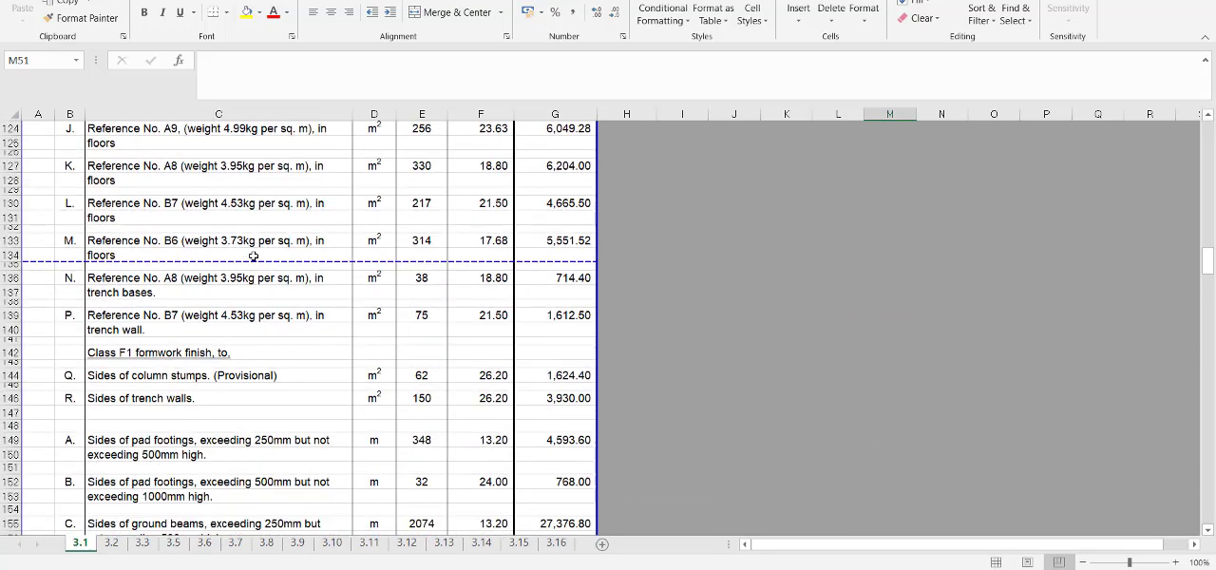
pyautogui.scroll(-18, 254, 254)
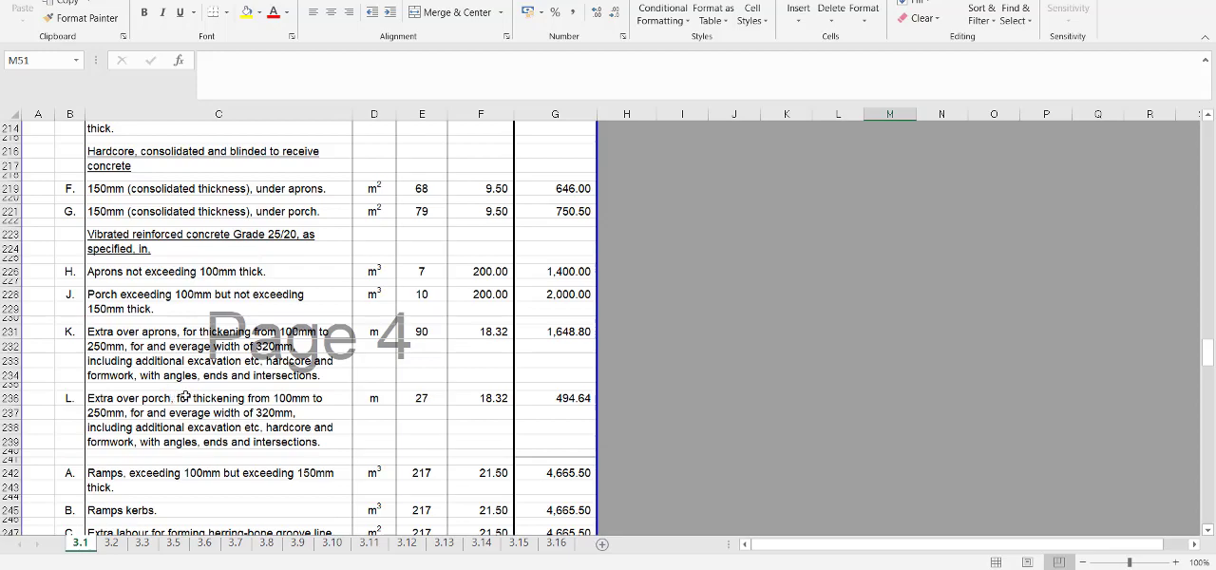
pyautogui.scroll(-10, 186, 391)
pyautogui.scroll(-20, 186, 391)
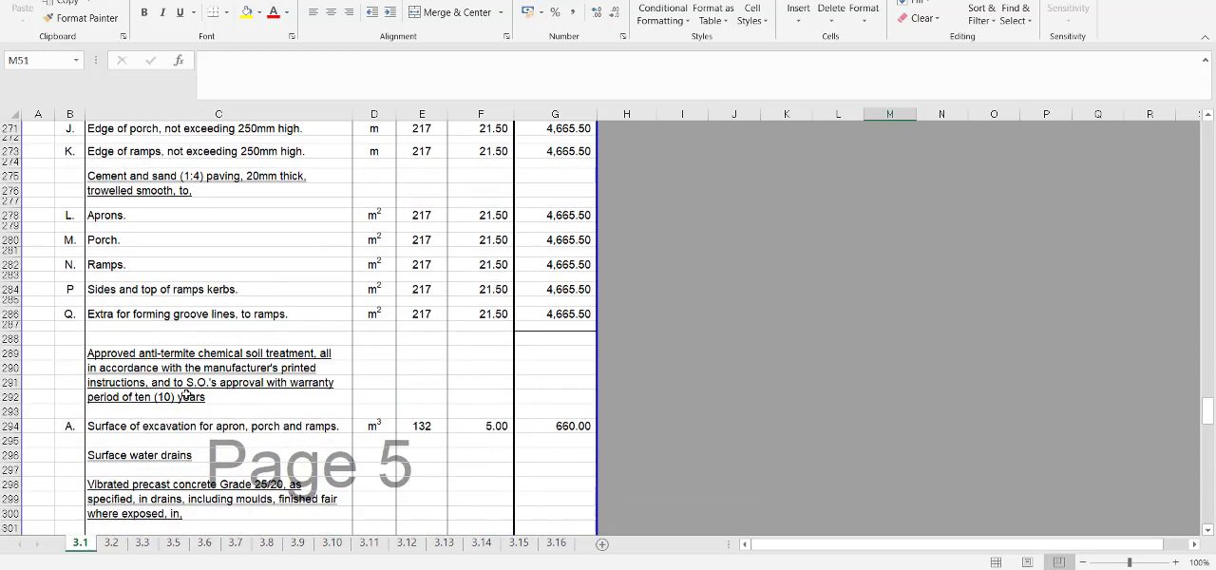
pyautogui.scroll(-6, 186, 393)
pyautogui.scroll(7, 186, 393)
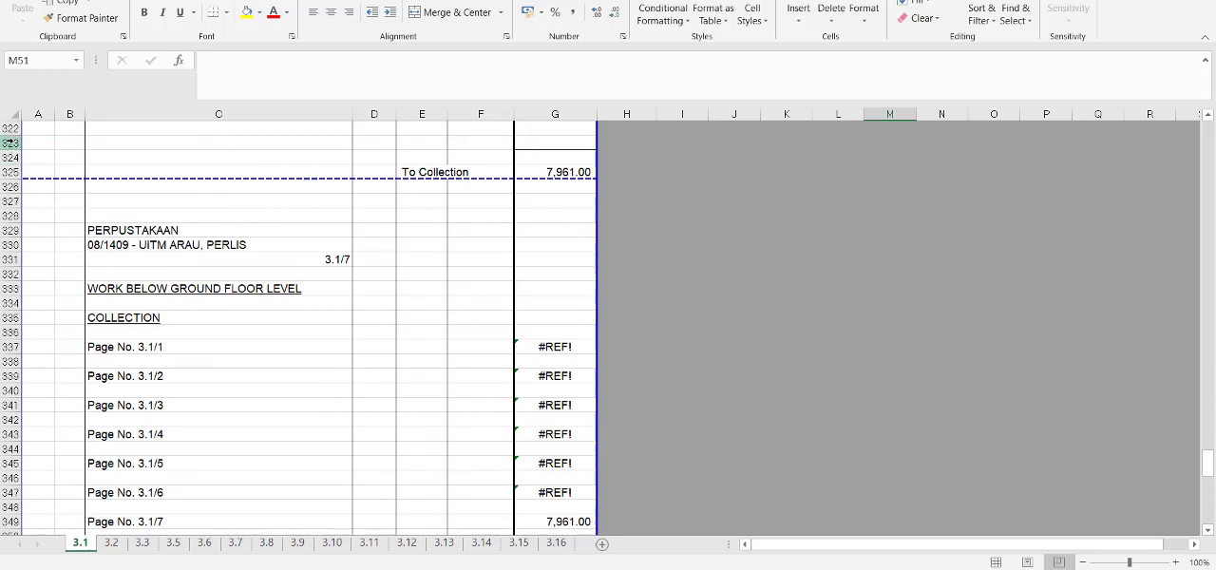
pyautogui.moveTo(11, 142); pyautogui.dragTo(3, 422)
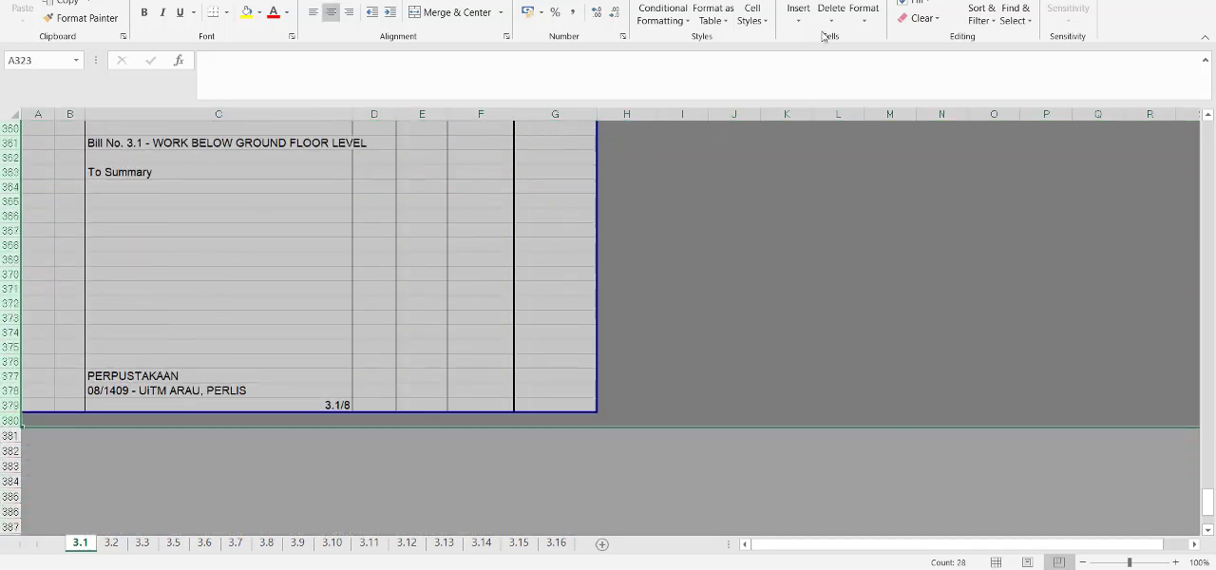
pyautogui.click(841, 3)
pyautogui.scroll(20, 511, 380)
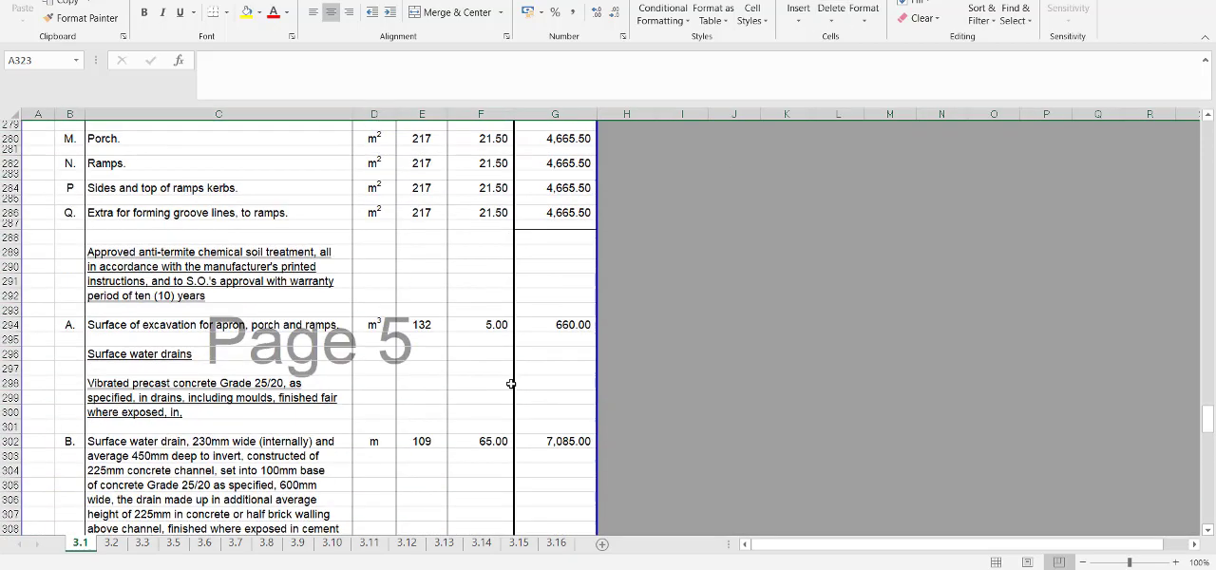
# Look through sheets 3.2, 3.3 and 3.5 of the workbook to check how each element is laid out.
pyautogui.click(111, 543)
pyautogui.click(140, 543)
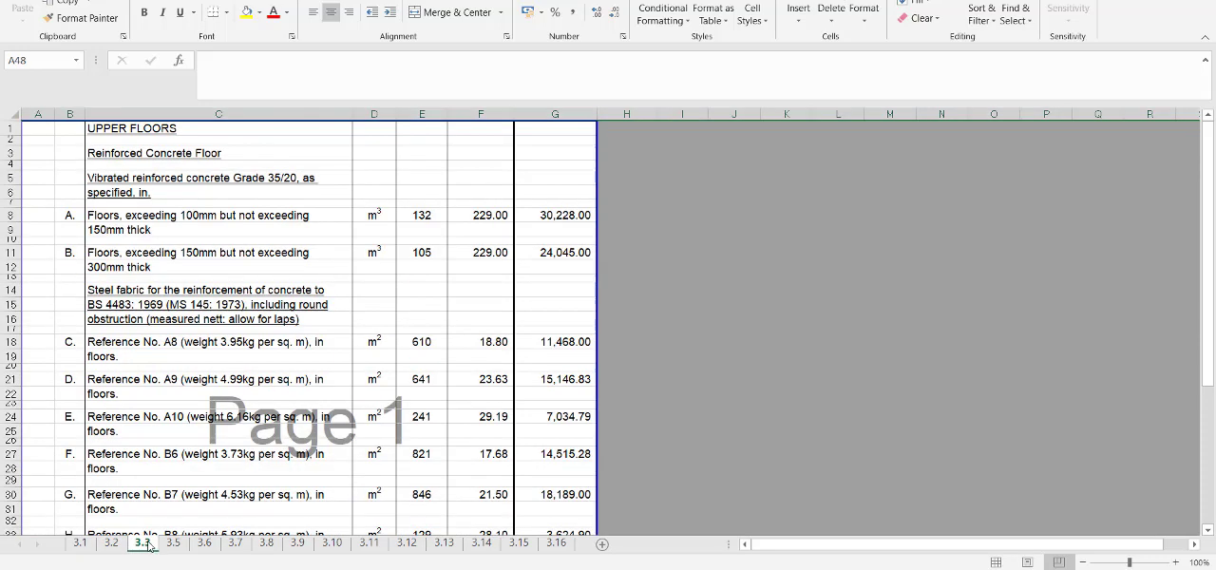
pyautogui.click(173, 544)
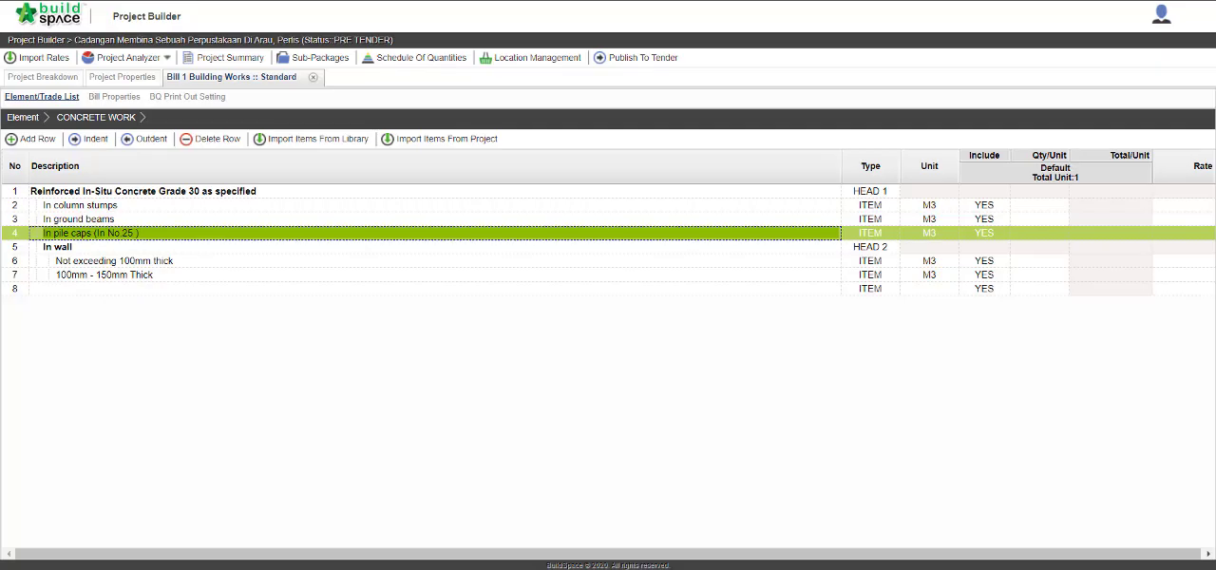
# Back in BuildSpace, close the Building Works bill and load "Sample Excel BQ_26102014 .xls" for an Excel import from the project breakdown.
pyautogui.click(22, 116)
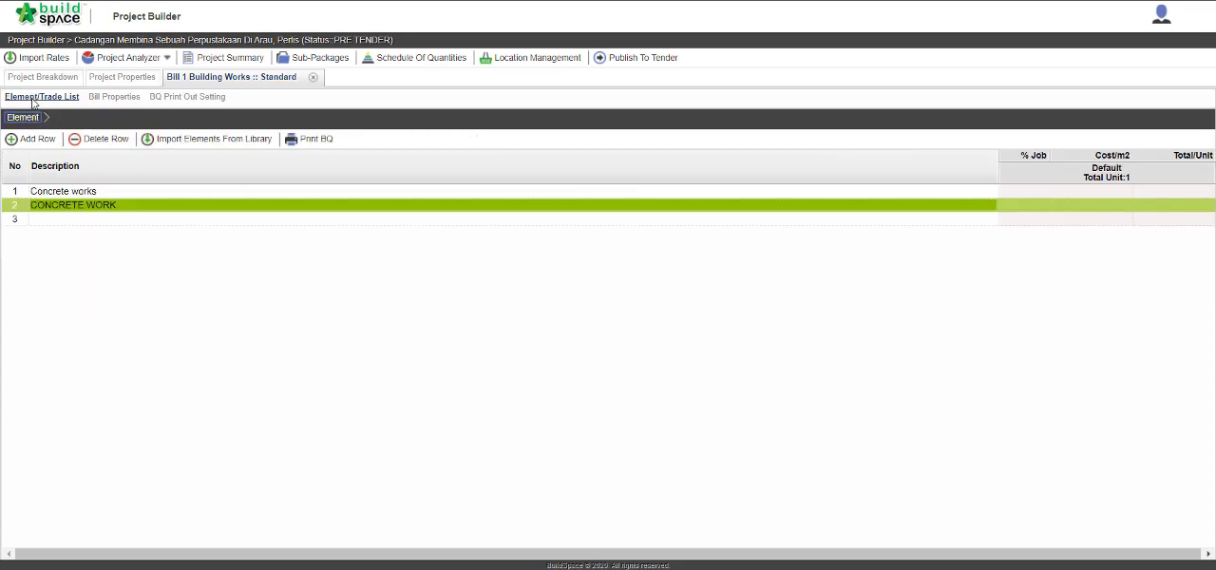
pyautogui.click(313, 77)
pyautogui.click(98, 143)
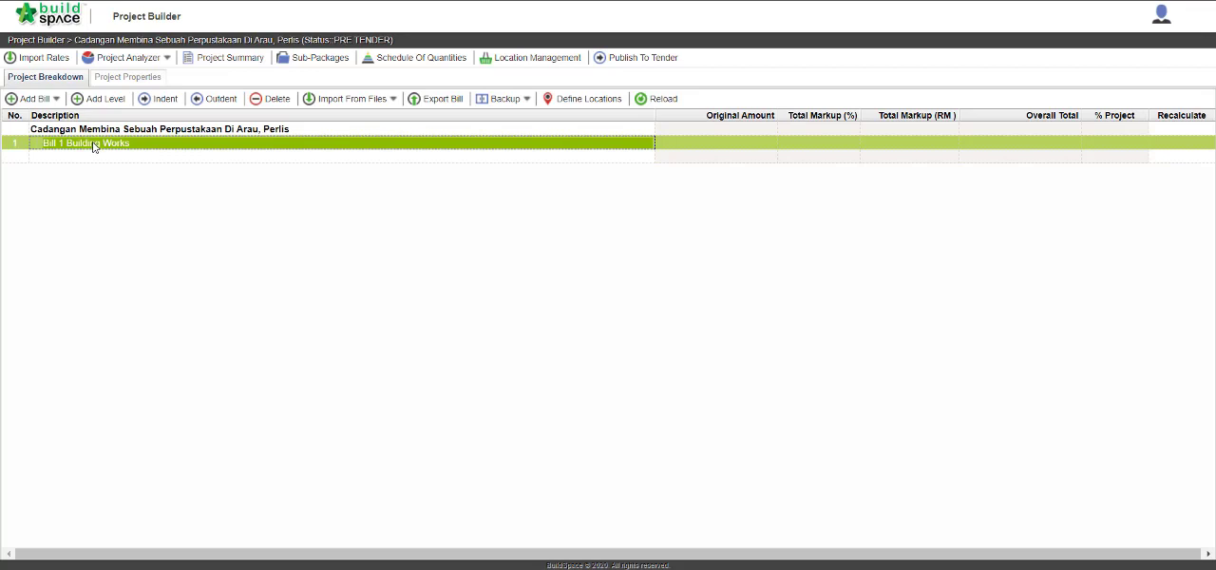
pyautogui.click(398, 107)
pyautogui.click(383, 161)
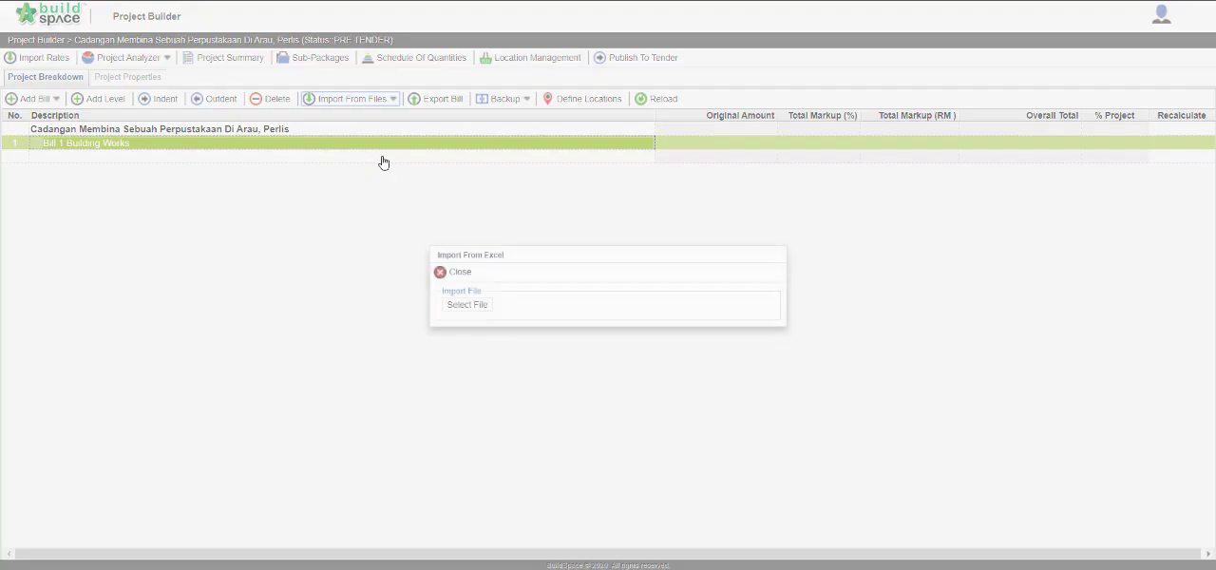
pyautogui.click(481, 310)
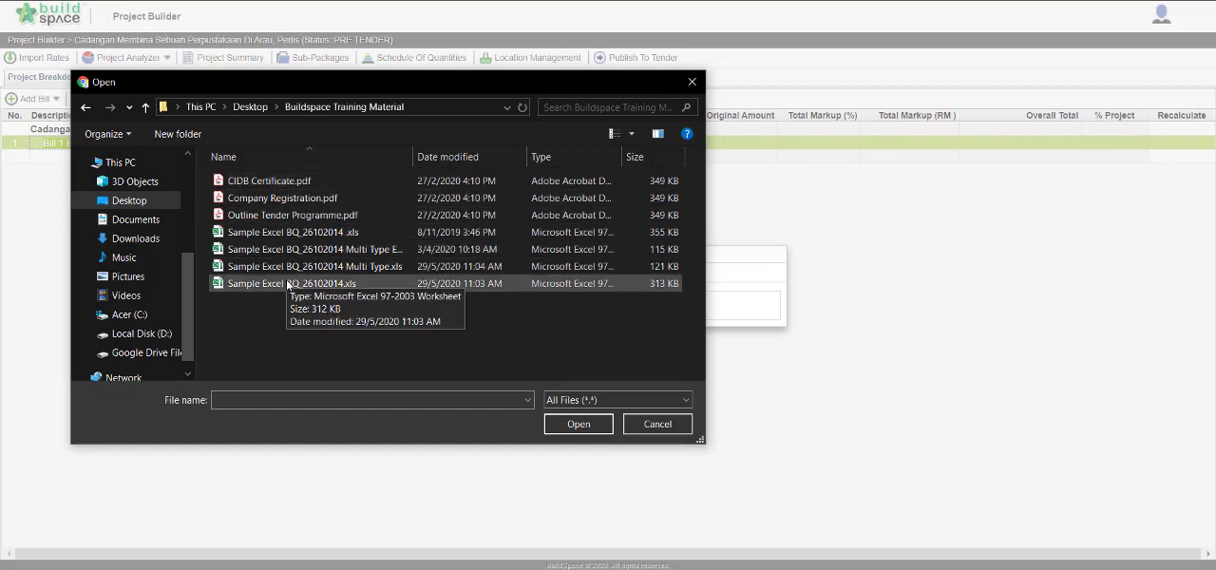
pyautogui.click(297, 234)
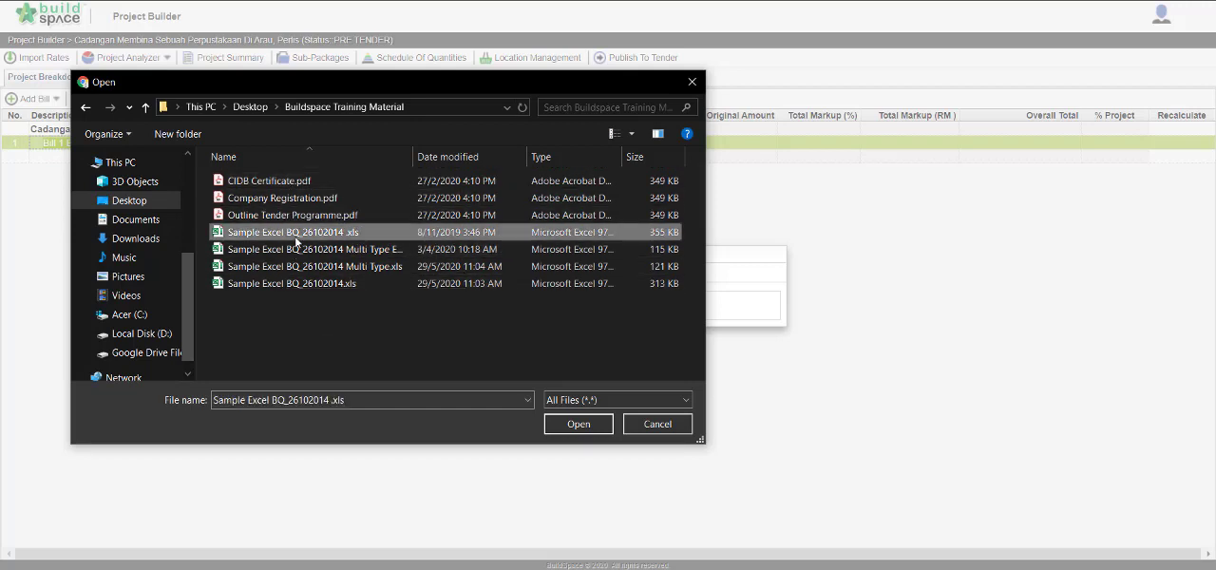
pyautogui.click(572, 423)
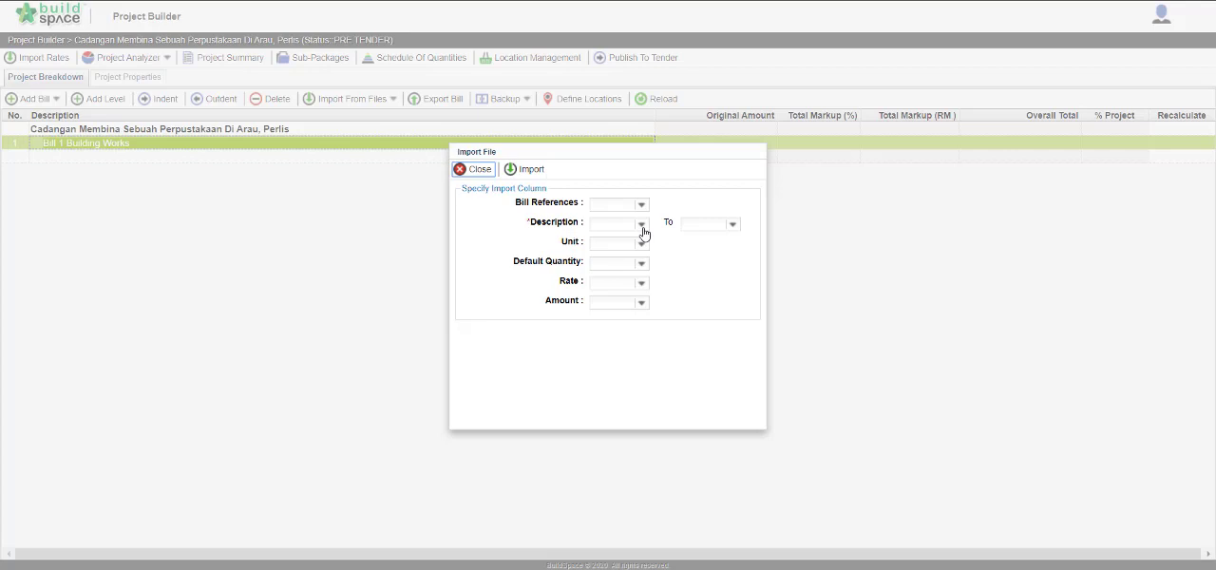
# Map the import columns: Description from C to C, Unit to D, Default Quantity to E and Rate to F.
pyautogui.click(642, 228)
pyautogui.click(626, 266)
pyautogui.click(732, 225)
pyautogui.click(705, 262)
pyautogui.click(642, 244)
pyautogui.click(638, 282)
pyautogui.click(641, 265)
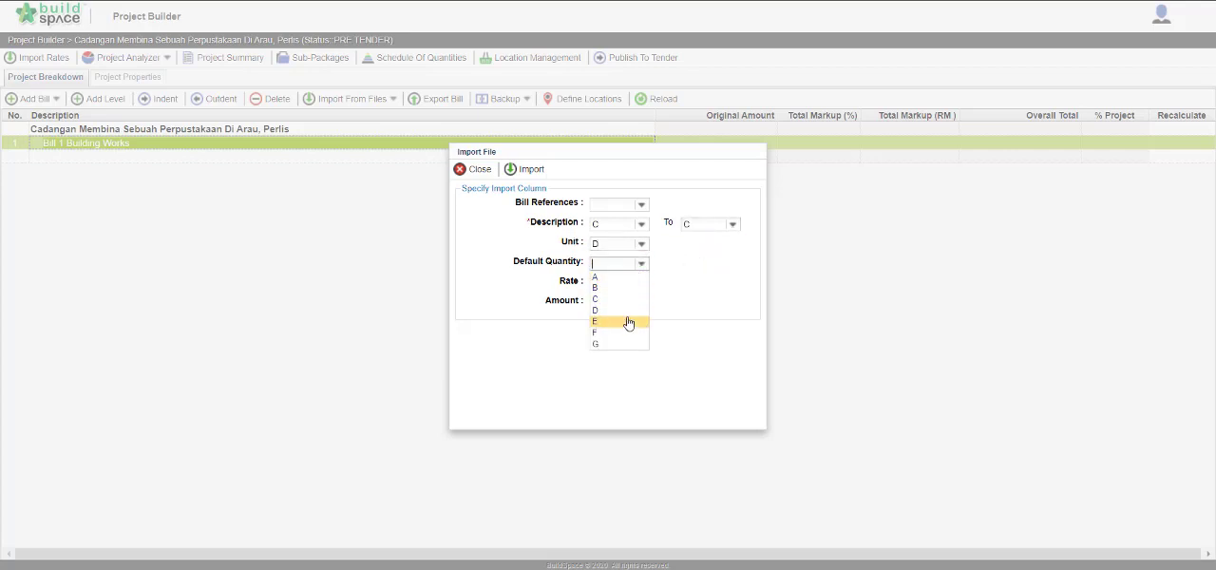
pyautogui.click(628, 323)
pyautogui.click(641, 283)
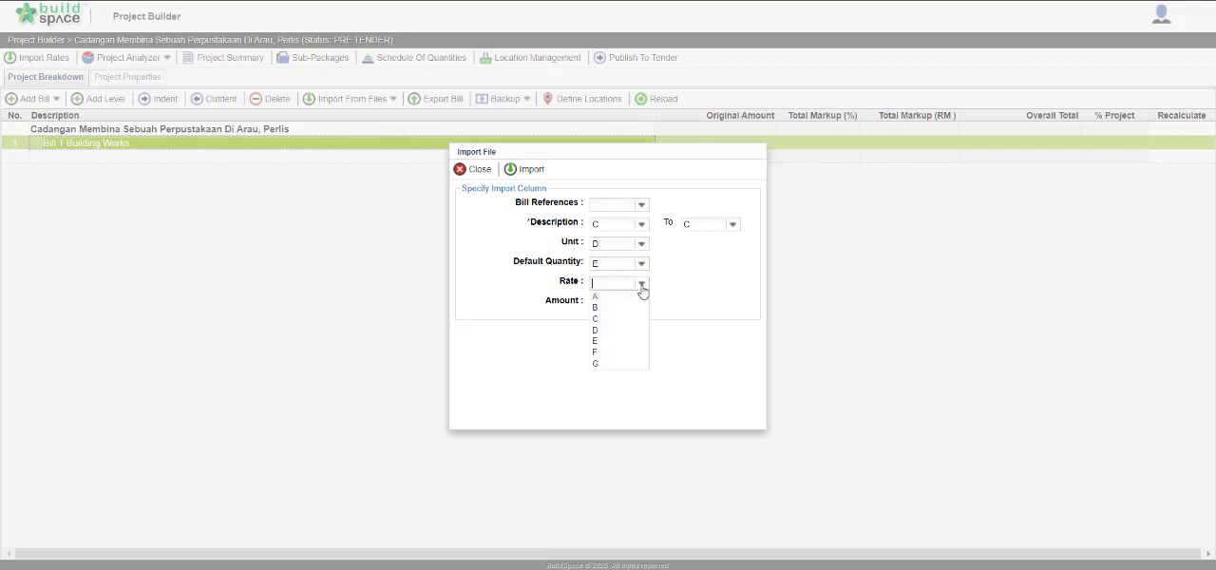
pyautogui.click(615, 353)
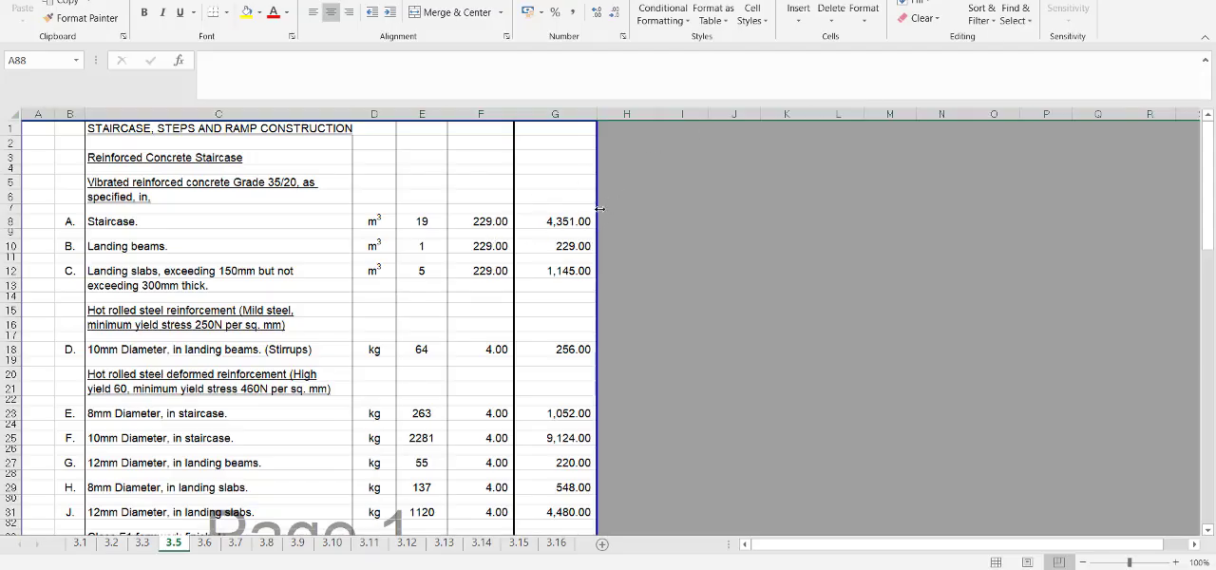
# Check the description, unit, quantity and rate columns C to F against sheet 3.5 in the Excel workbook.
pyautogui.click(284, 115)
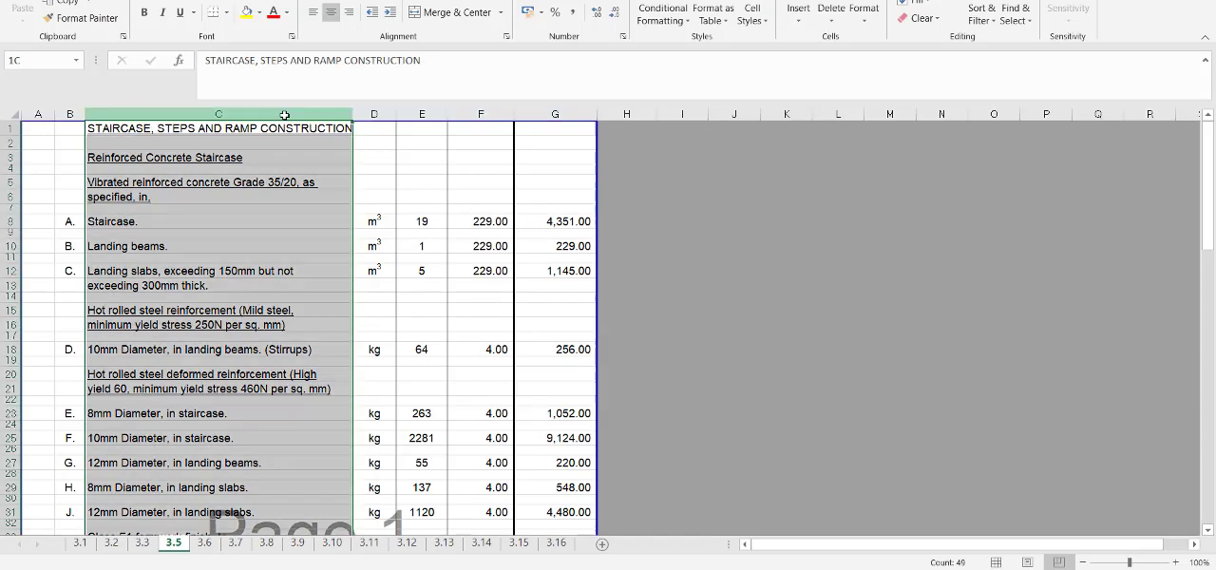
pyautogui.click(367, 115)
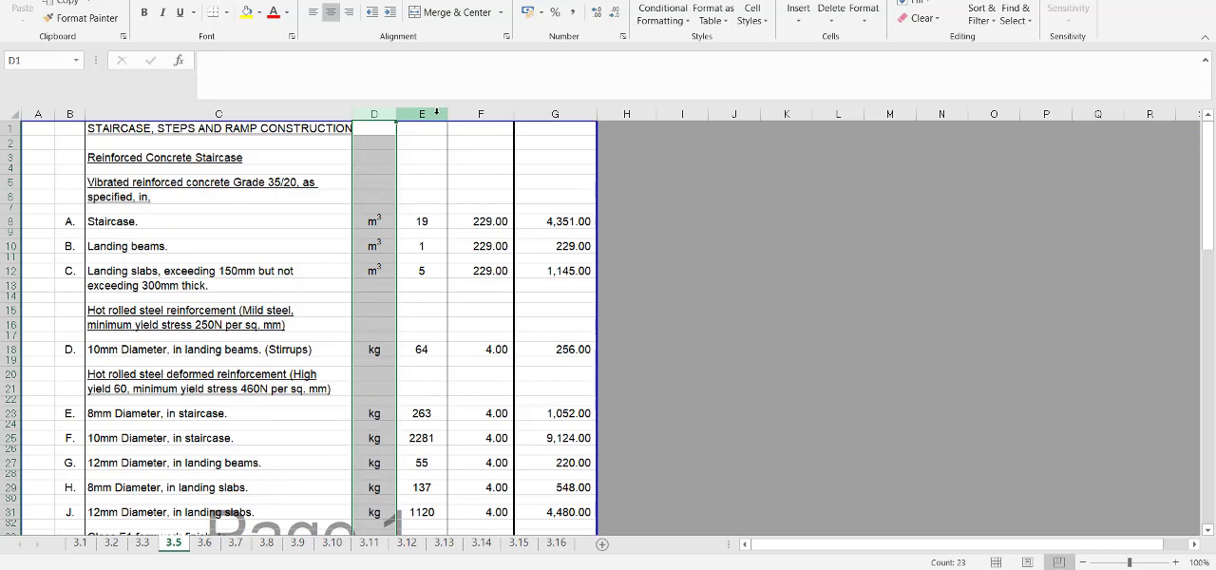
pyautogui.click(436, 113)
pyautogui.click(463, 116)
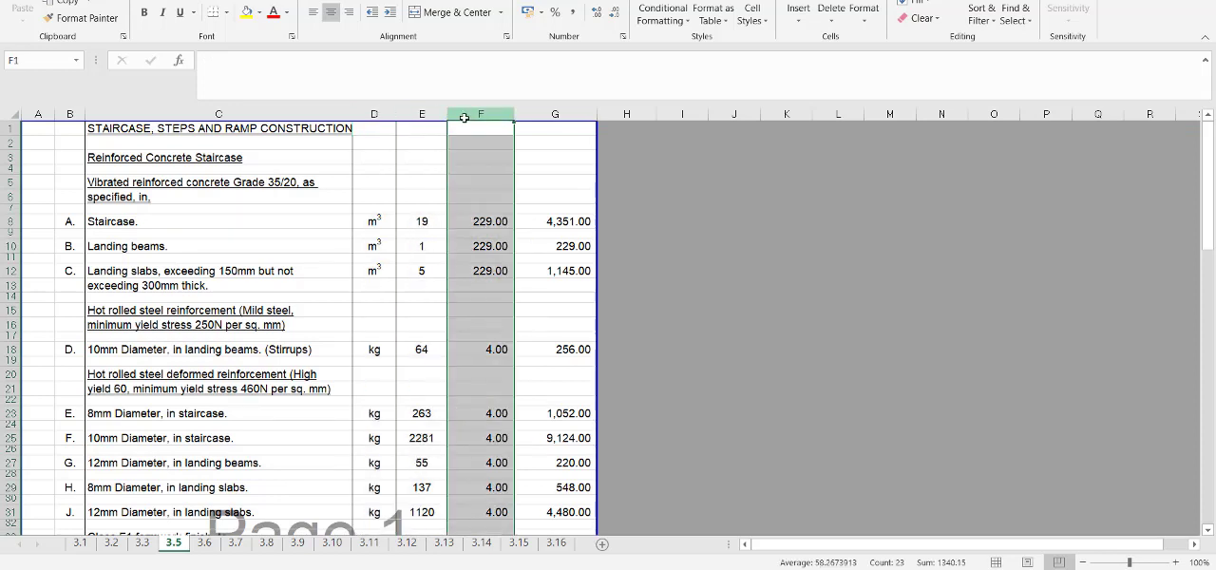
# Return to BuildSpace and run the file import with the specified columns to list the workbook's elements.
pyautogui.click(1064, 3)
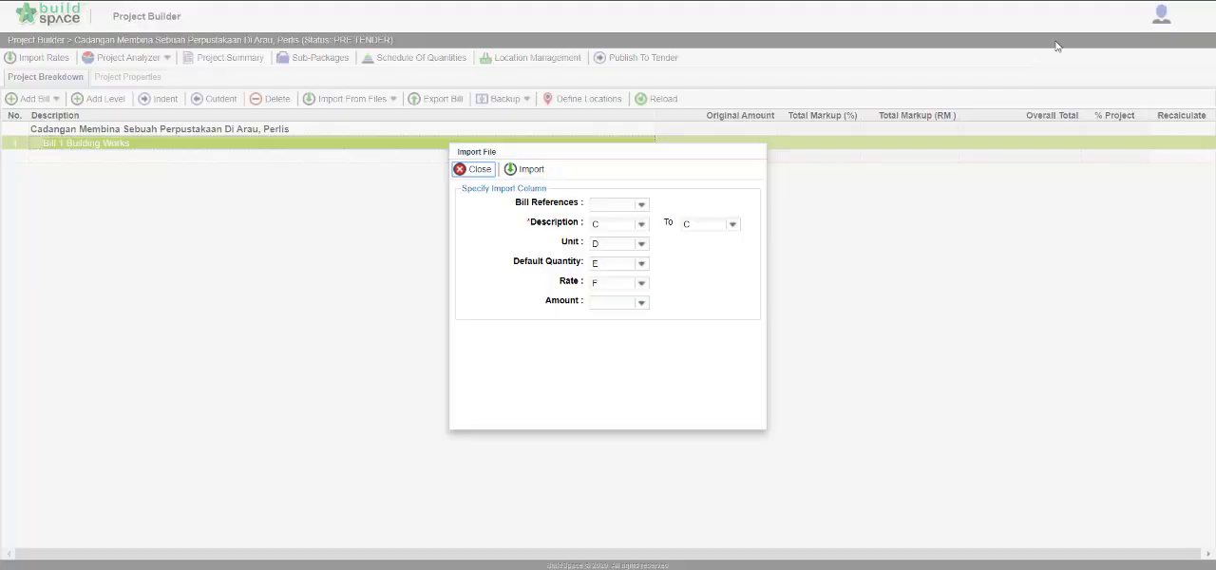
pyautogui.click(531, 170)
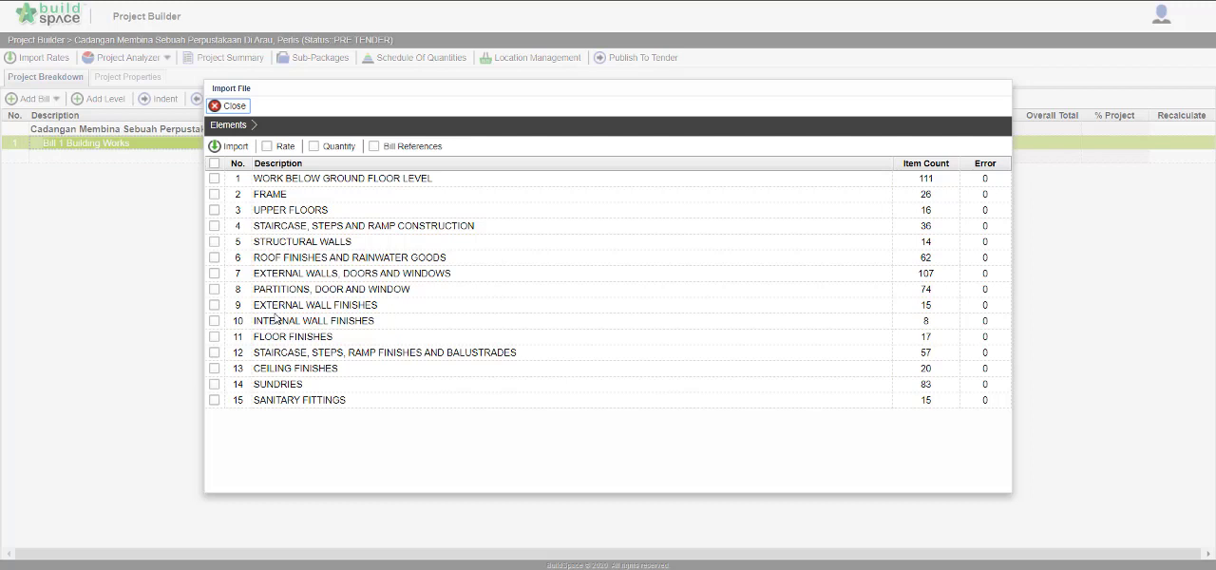
# Import the FRAME and UPPER FLOORS elements from the file into the bill, including their rates and quantities.
pyautogui.click(214, 195)
pyautogui.click(214, 210)
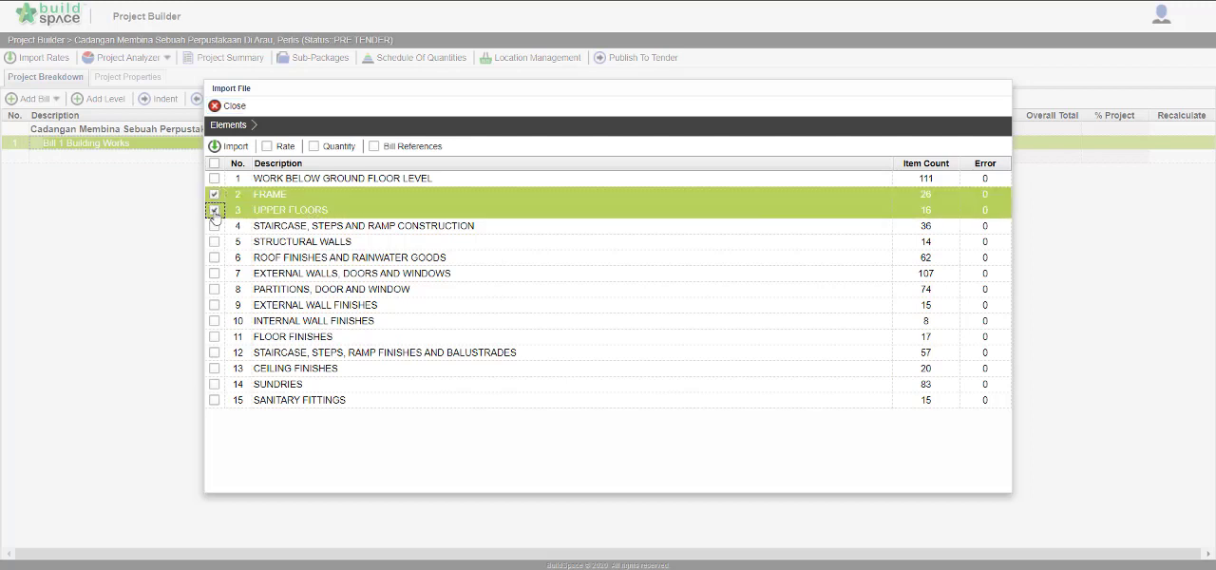
pyautogui.click(281, 147)
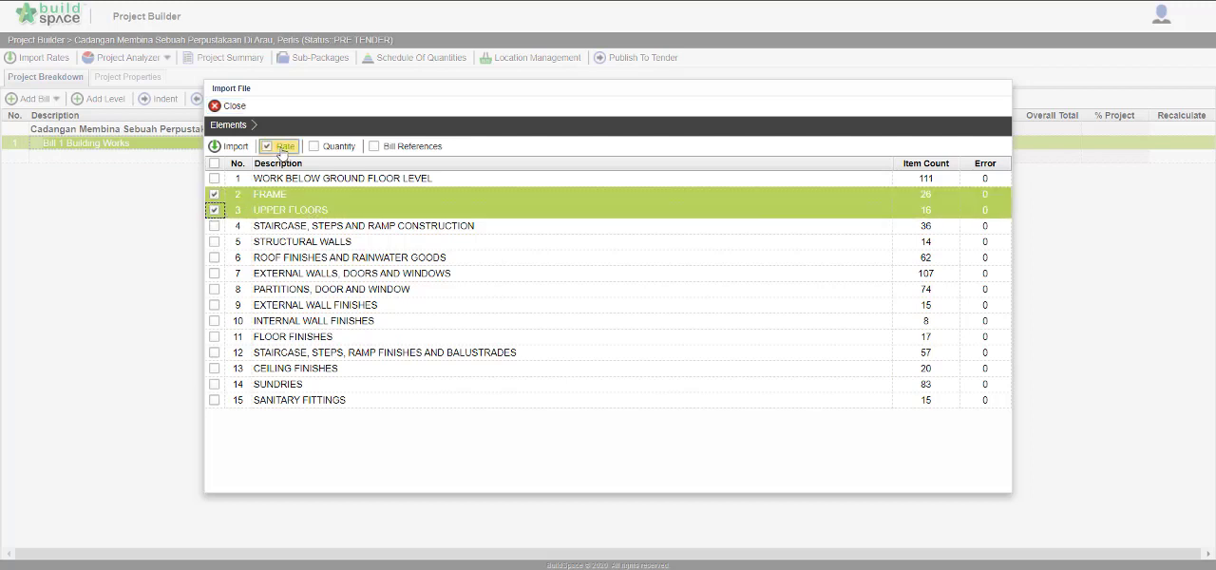
pyautogui.click(333, 150)
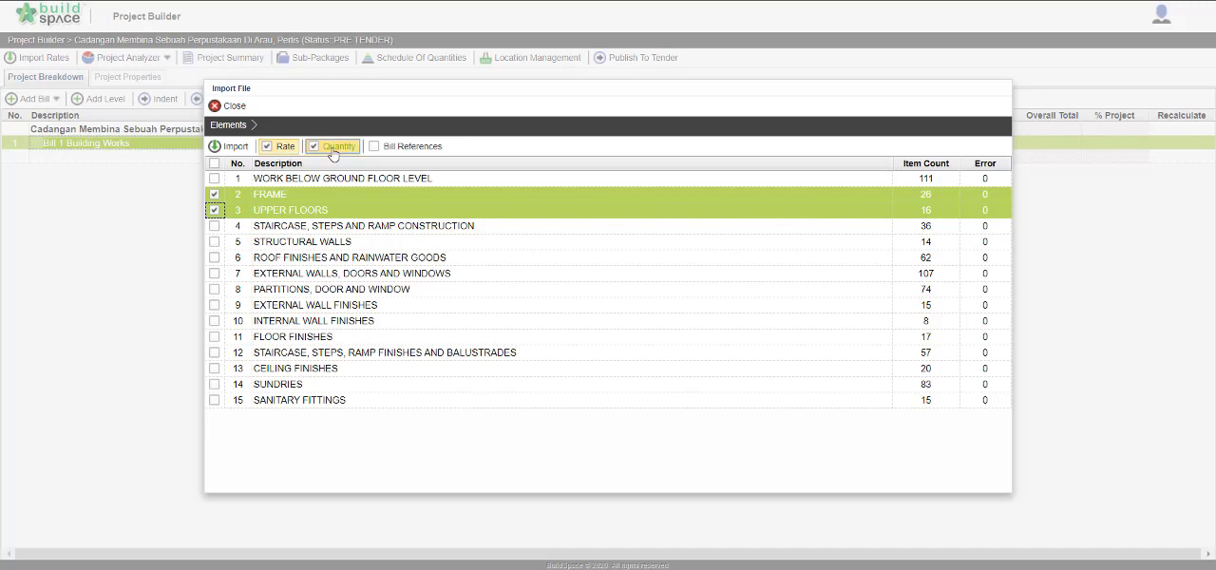
pyautogui.click(235, 147)
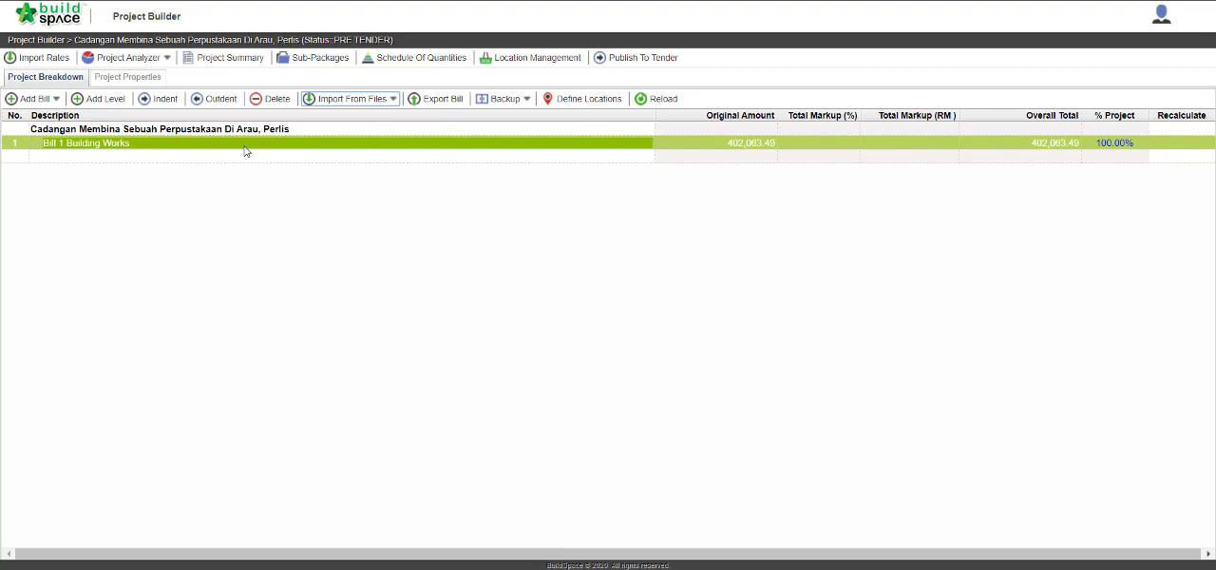
# Open Bill 1 Building Works and check the imported FRAME and UPPER FLOORS elements in its element list.
pyautogui.doubleClick(244, 144)
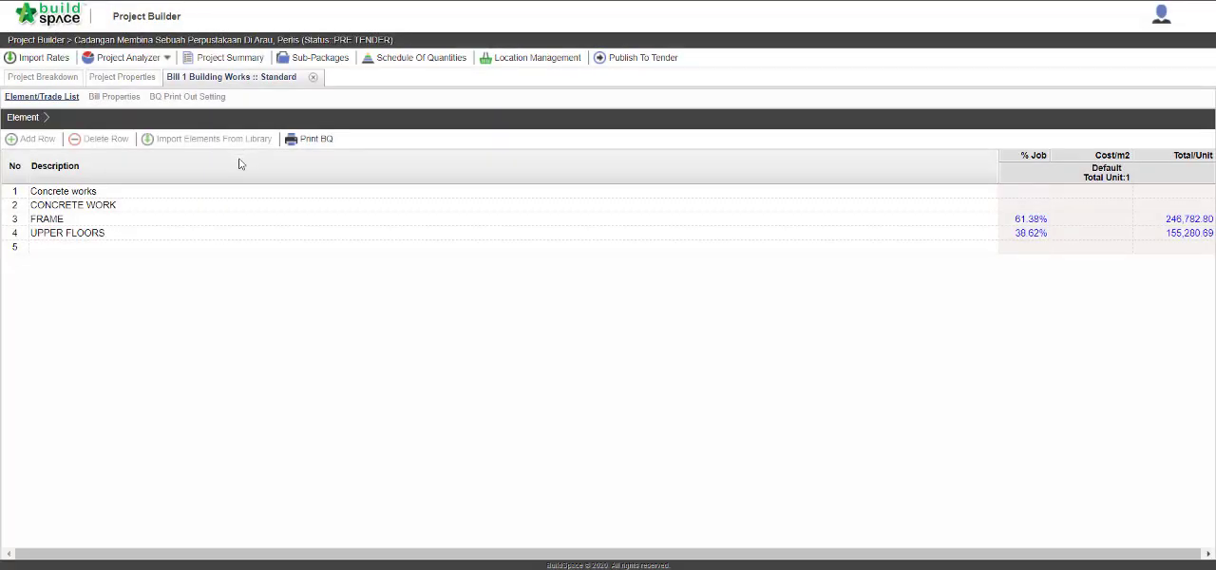
pyautogui.click(192, 226)
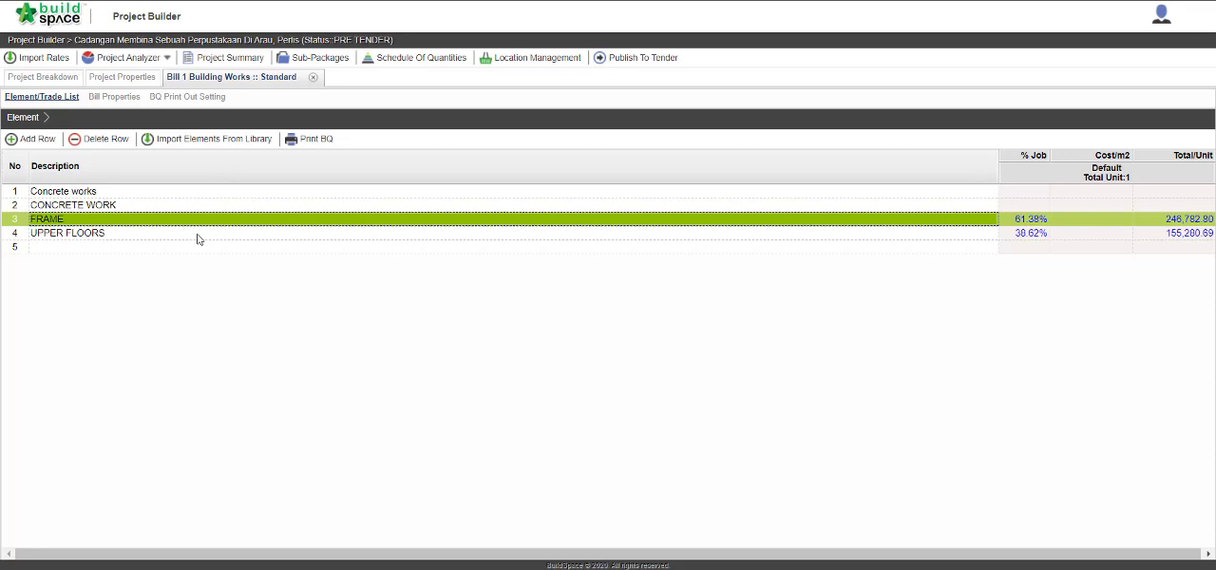
pyautogui.click(196, 234)
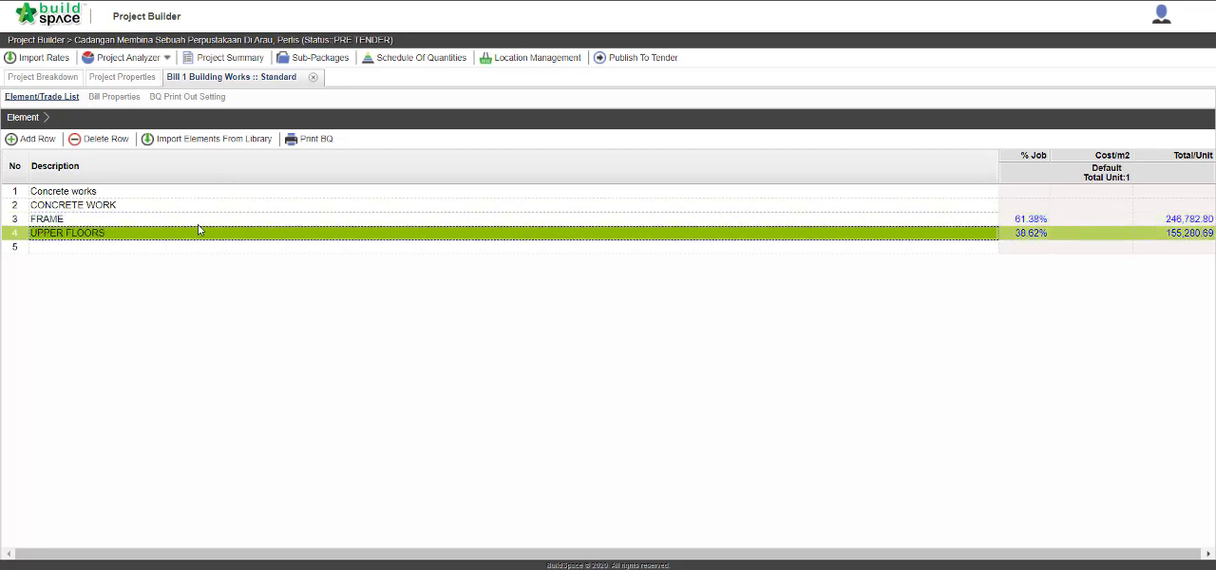
pyautogui.click(198, 224)
pyautogui.click(200, 235)
# Review the imported items of the FRAME element and open the description of "20mm diameter, in columns." for editing.
pyautogui.doubleClick(82, 222)
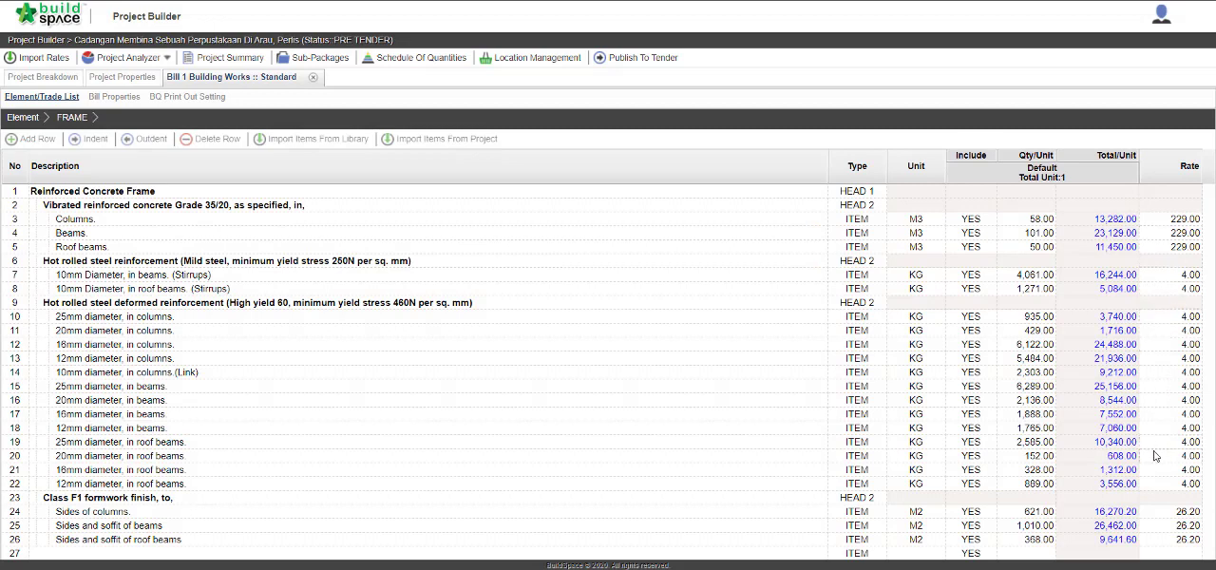
pyautogui.click(175, 330)
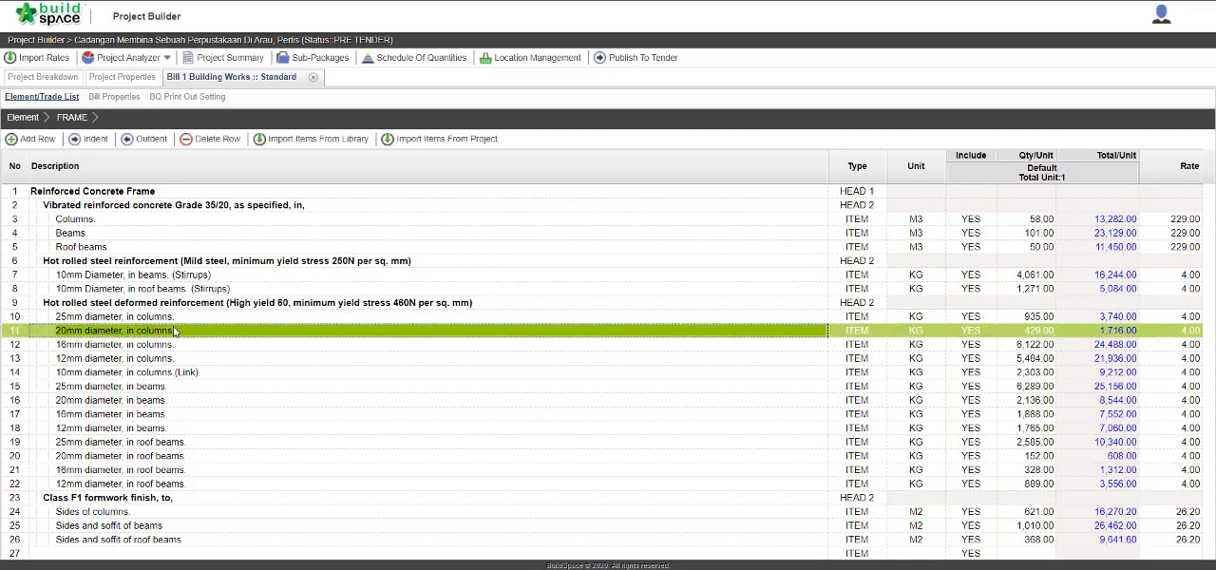
pyautogui.doubleClick(174, 330)
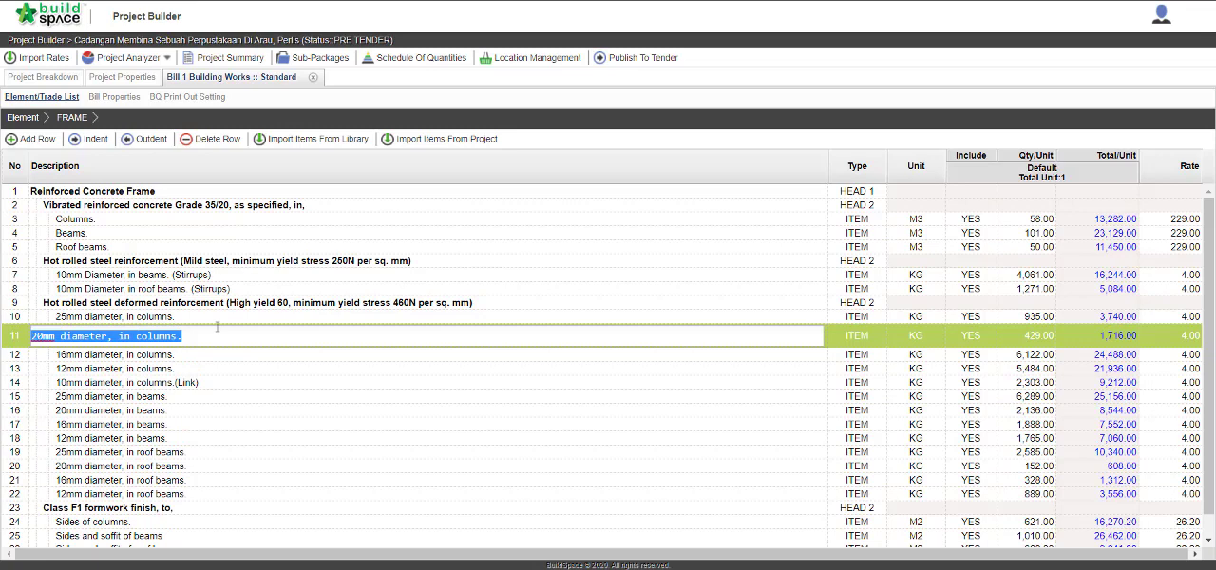
pyautogui.click(218, 327)
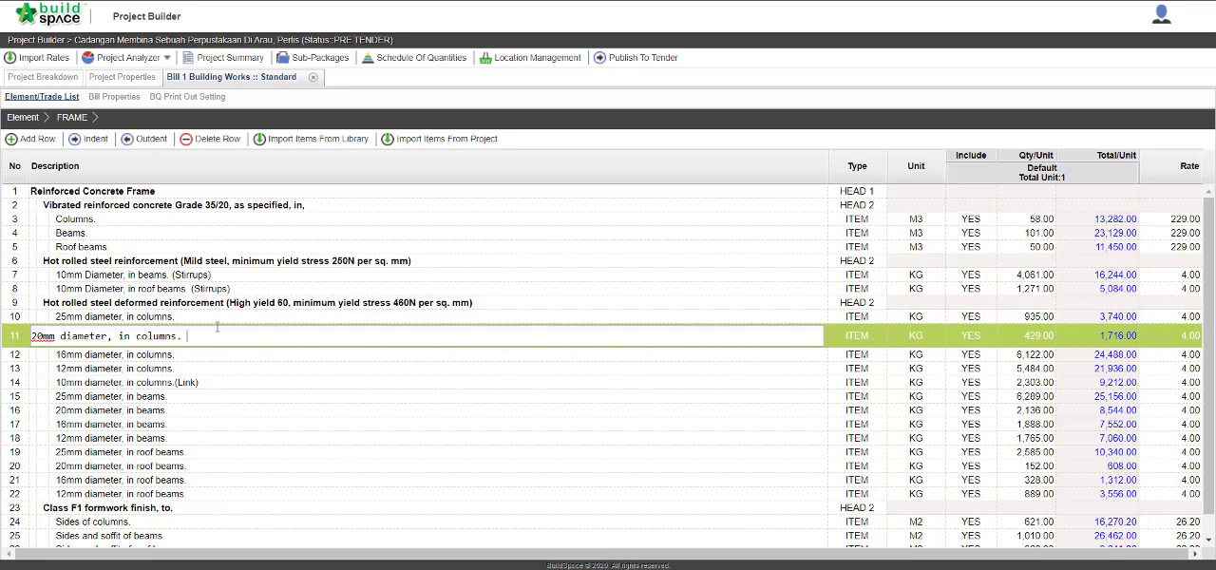
# Return to the element list, open CONCRETE WORK and set the quantity of "In column stumps" to 12.
pyautogui.click(24, 119)
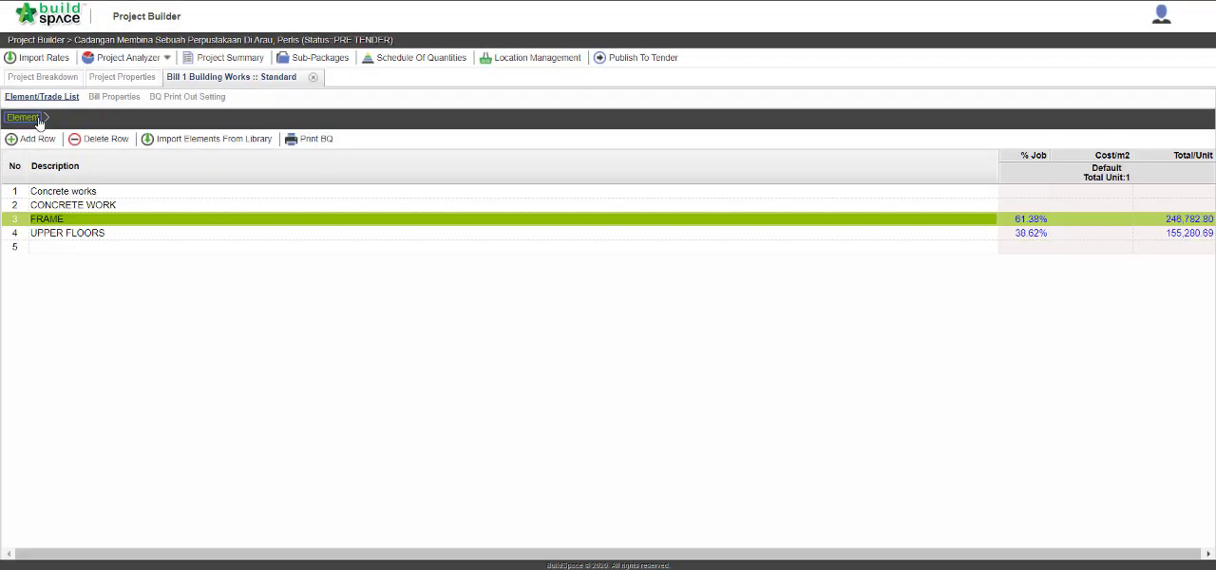
pyautogui.doubleClick(94, 205)
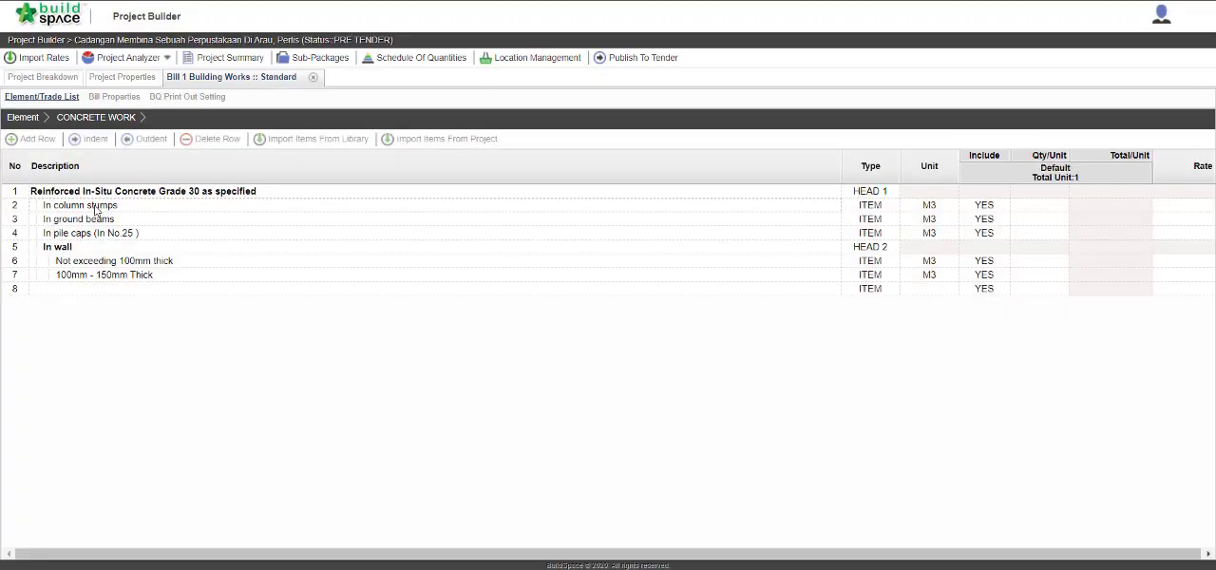
pyautogui.click(1042, 206)
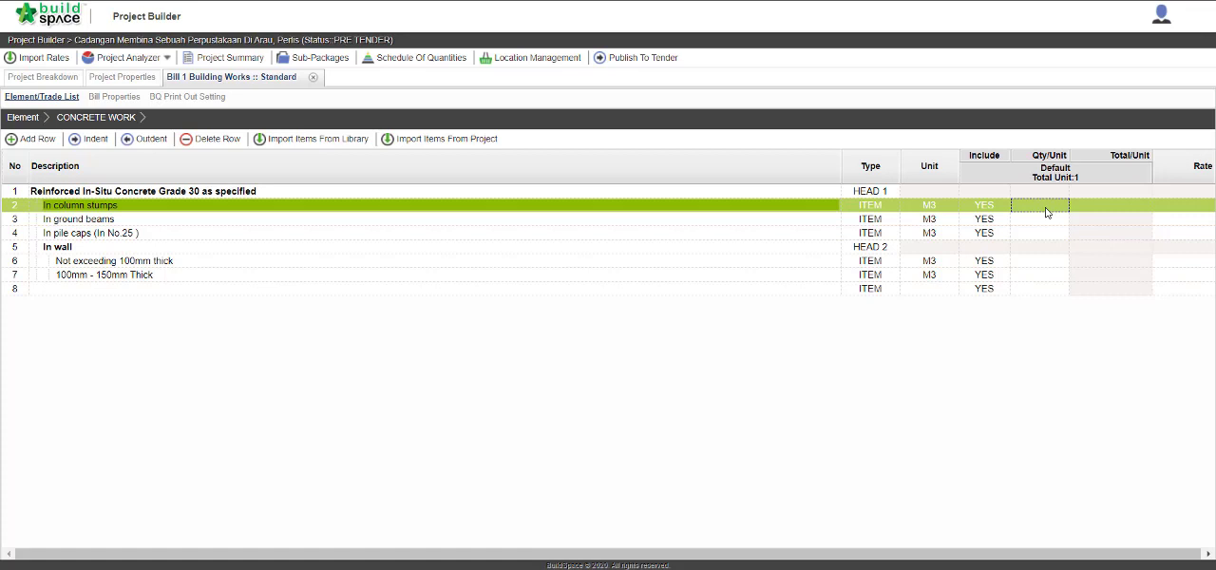
pyautogui.click(1045, 212)
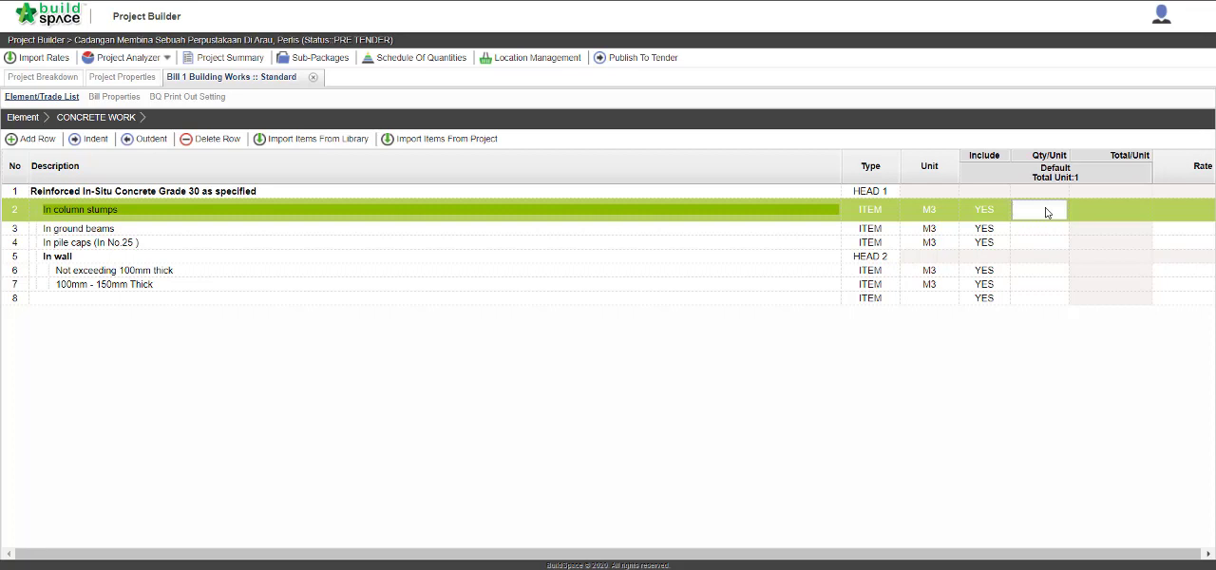
pyautogui.write('12')
pyautogui.press('Return')
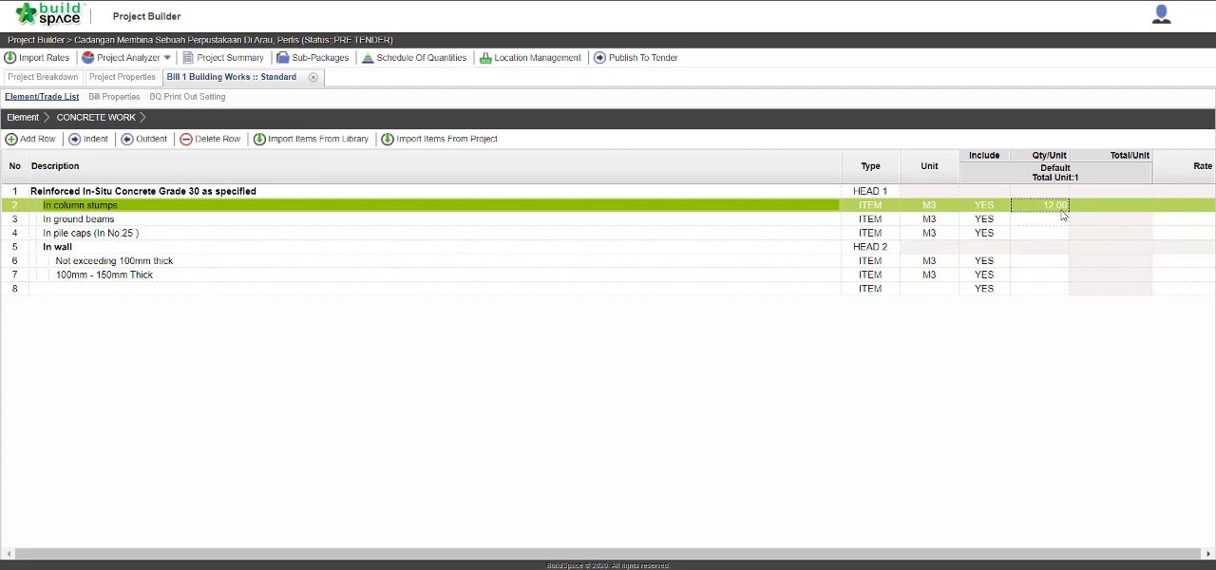
# Open the build-up quantity for "Not exceeding 100mm thick" and enter "Grid 2a-2b" as the first row's description.
pyautogui.click(1039, 264)
pyautogui.doubleClick(1039, 271)
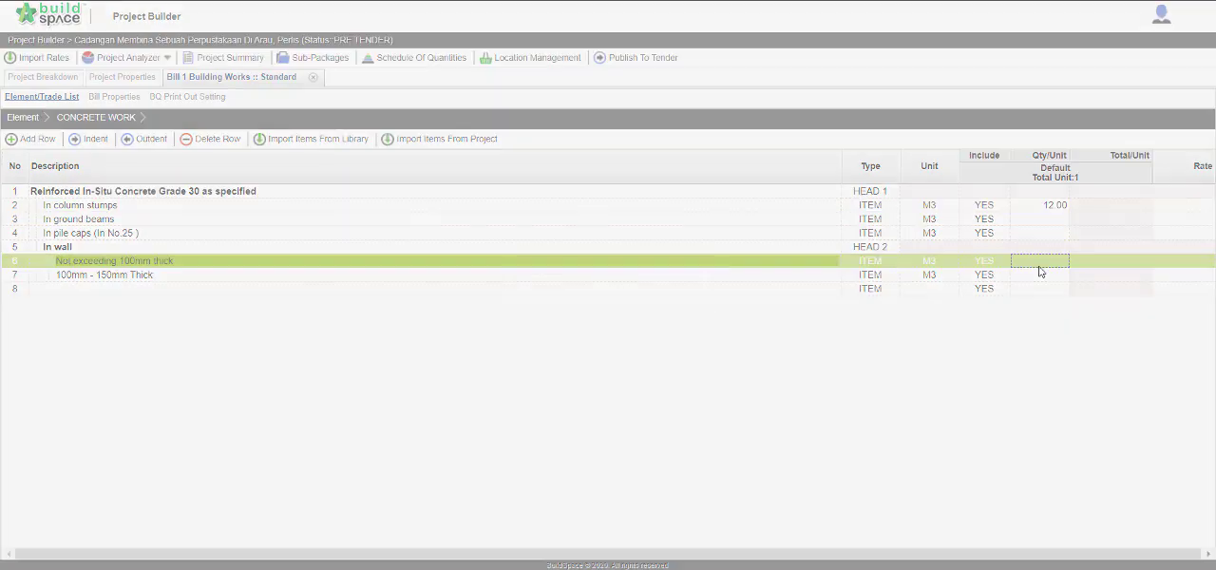
pyautogui.click(394, 190)
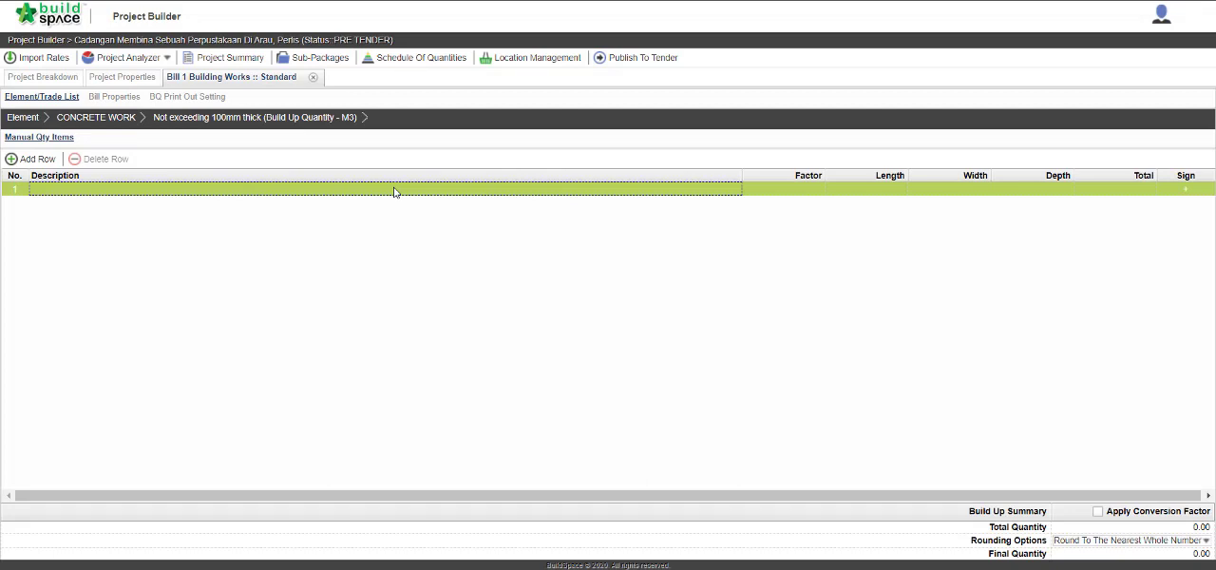
pyautogui.click(394, 192)
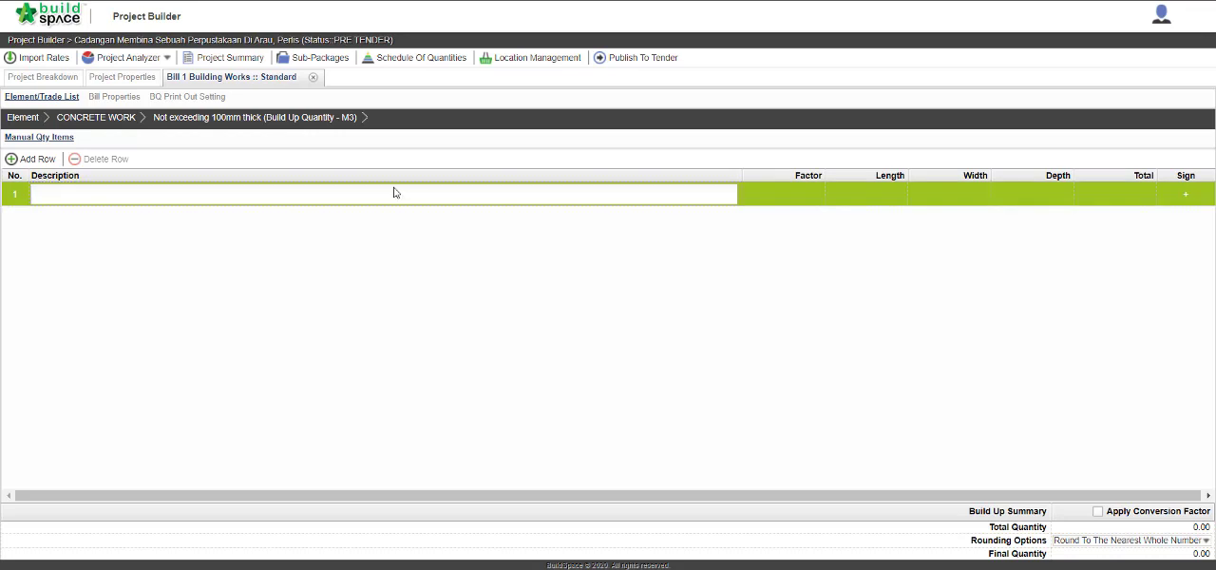
pyautogui.write('Grid 2a-2b')
pyautogui.press('Return')
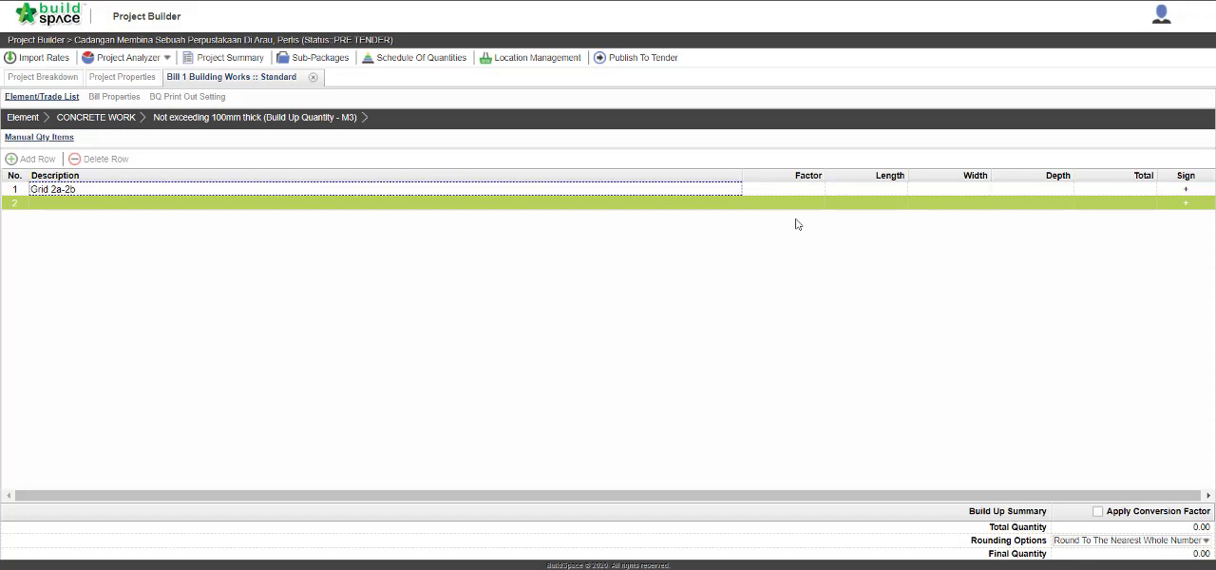
# Give the Grid 2a-2b row a length of 10, a width of 0.02 and a depth of 2.5.
pyautogui.click(891, 192)
pyautogui.click(891, 194)
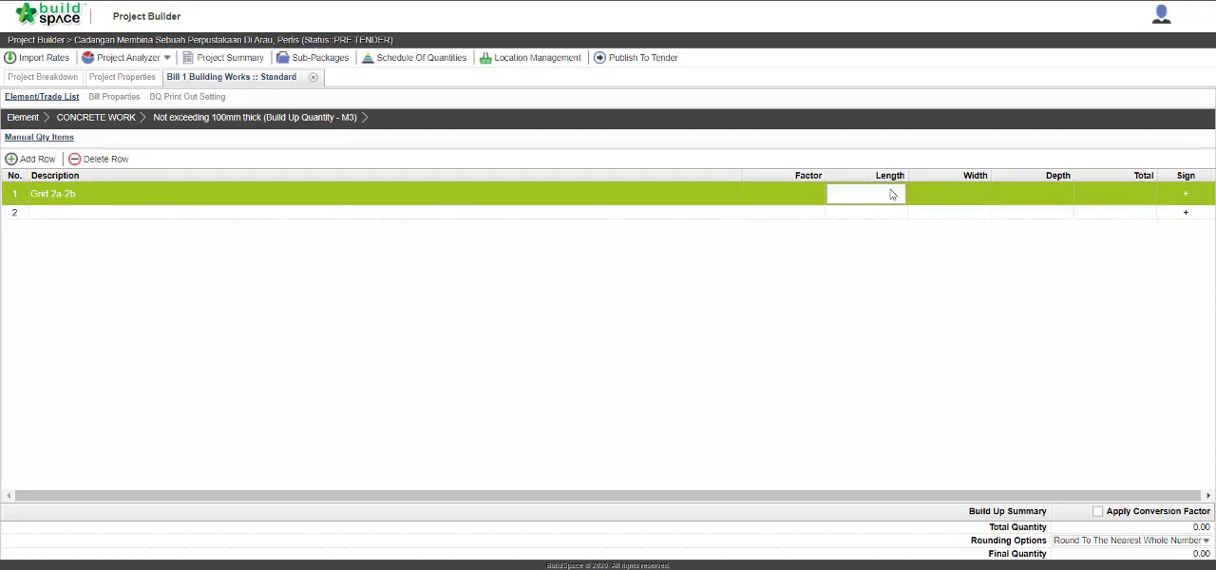
pyautogui.write('10')
pyautogui.press('Return')
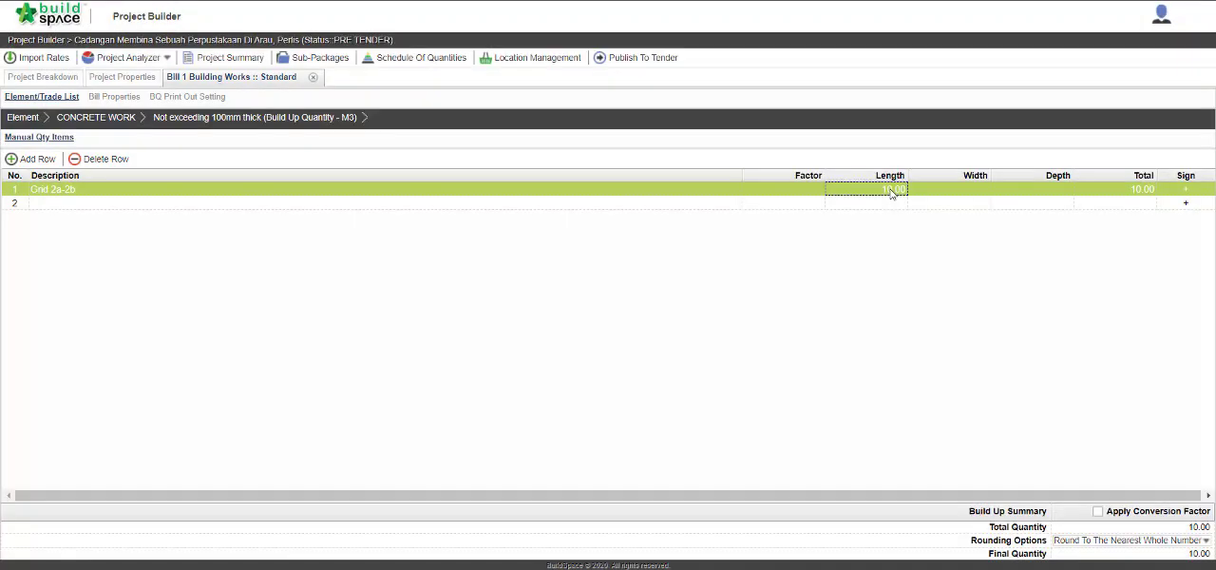
pyautogui.click(945, 192)
pyautogui.click(946, 193)
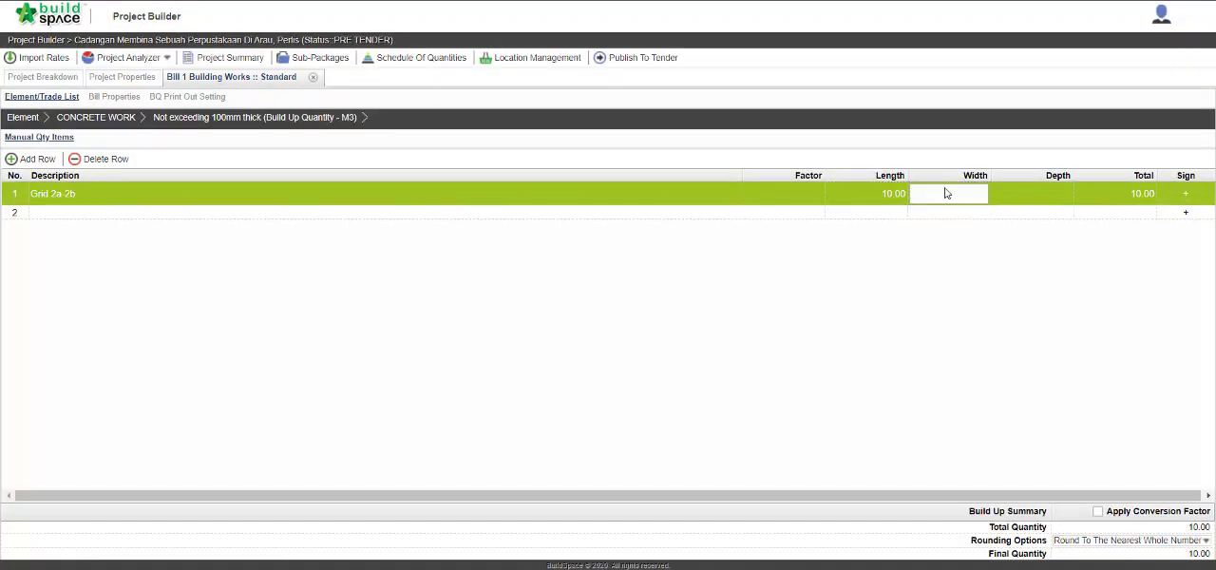
pyautogui.write('0.02')
pyautogui.press('Tab')
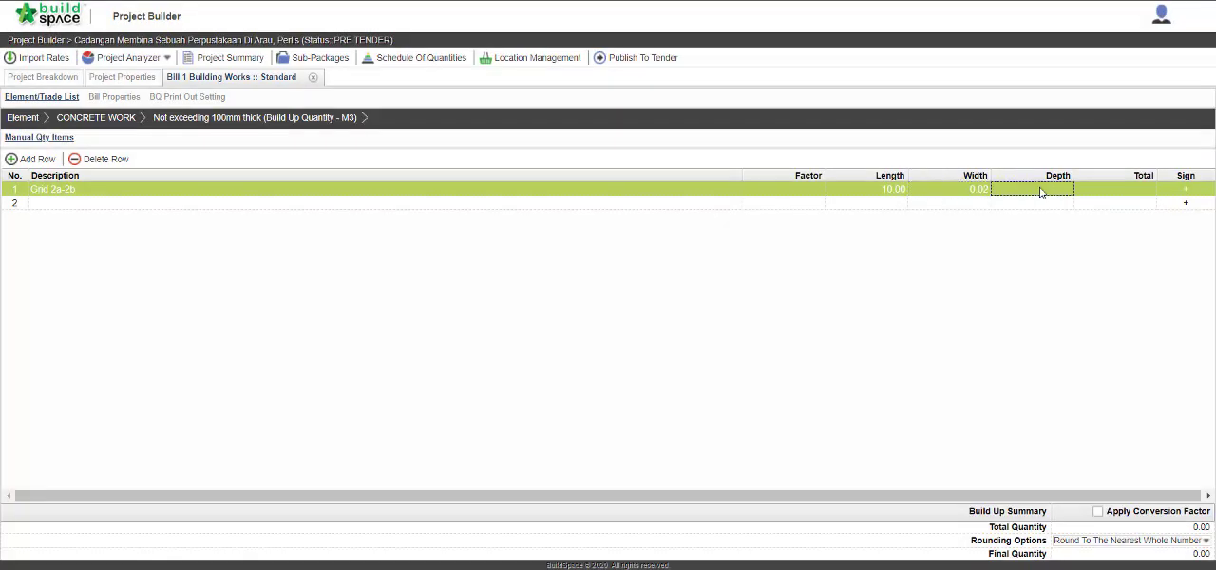
pyautogui.click(1040, 193)
pyautogui.write('2.5')
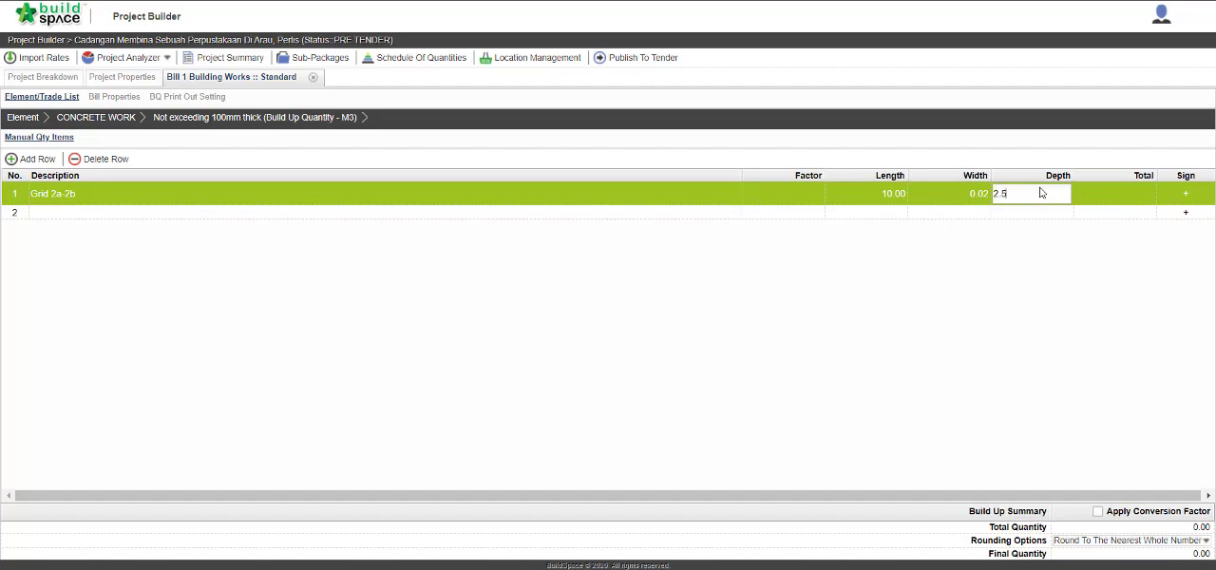
pyautogui.press('Return')
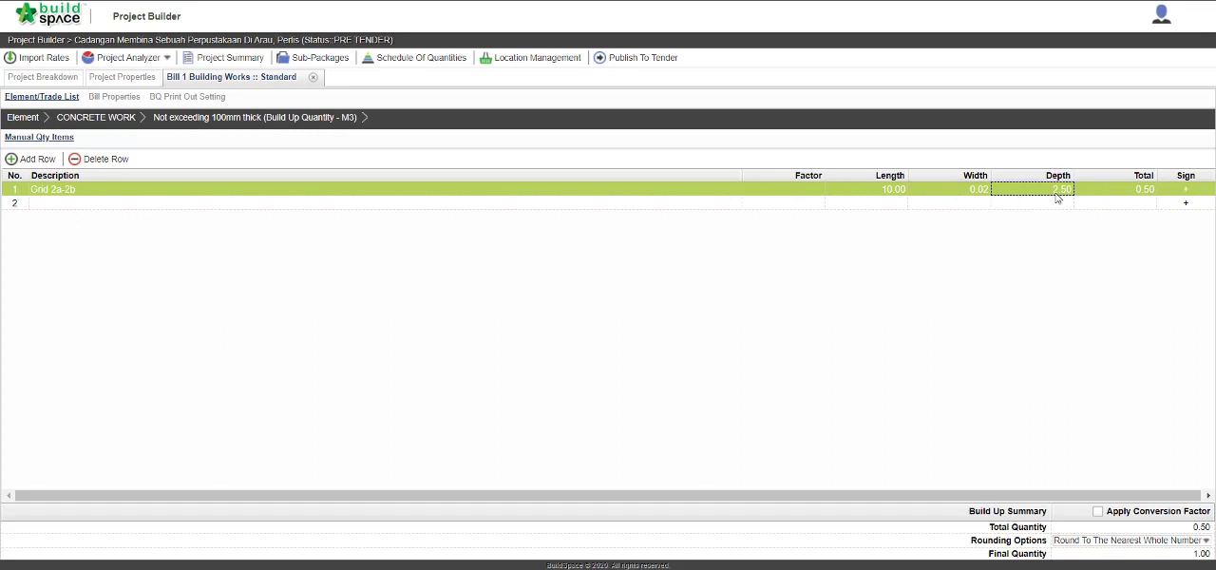
pyautogui.click(1137, 195)
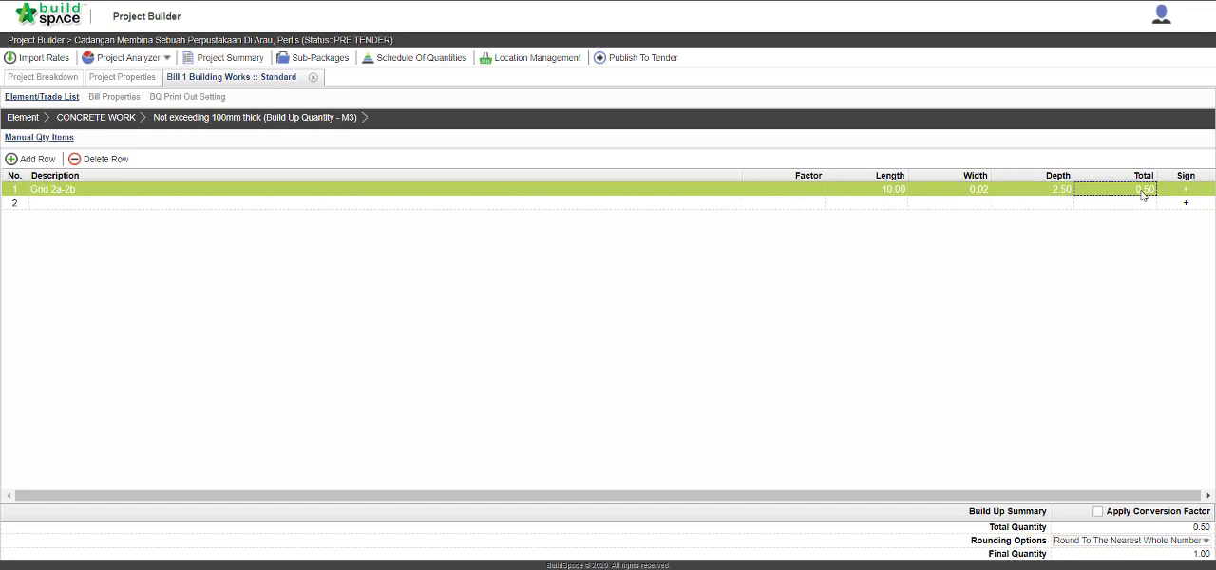
# Add a second build-up row with the description "Ddt." for a deduction.
pyautogui.click(362, 206)
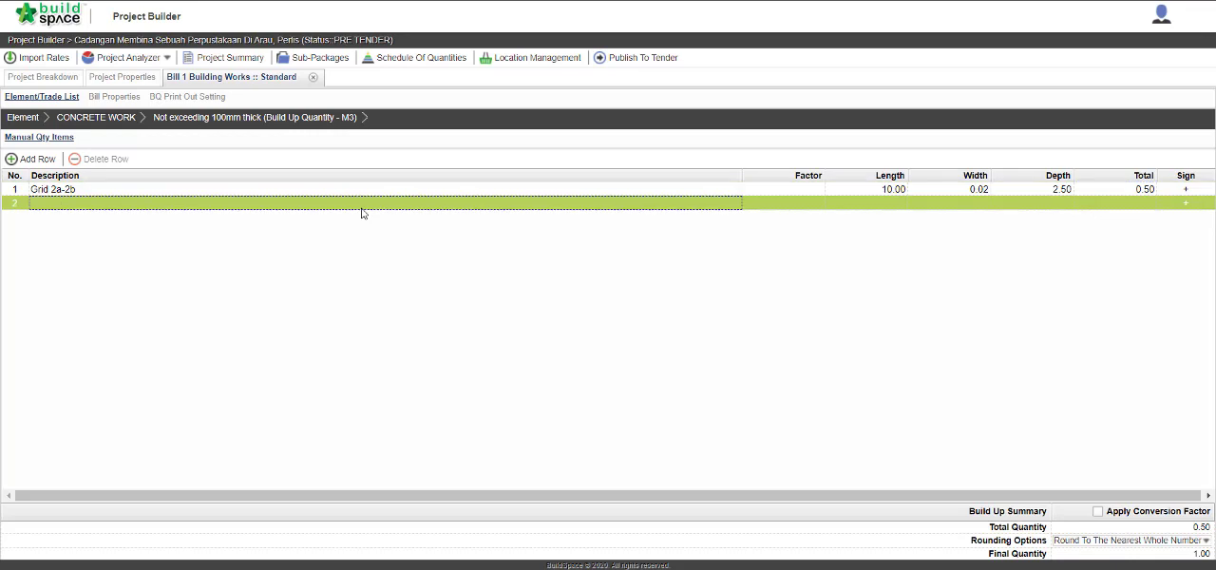
pyautogui.click(362, 208)
pyautogui.write('Ddt.')
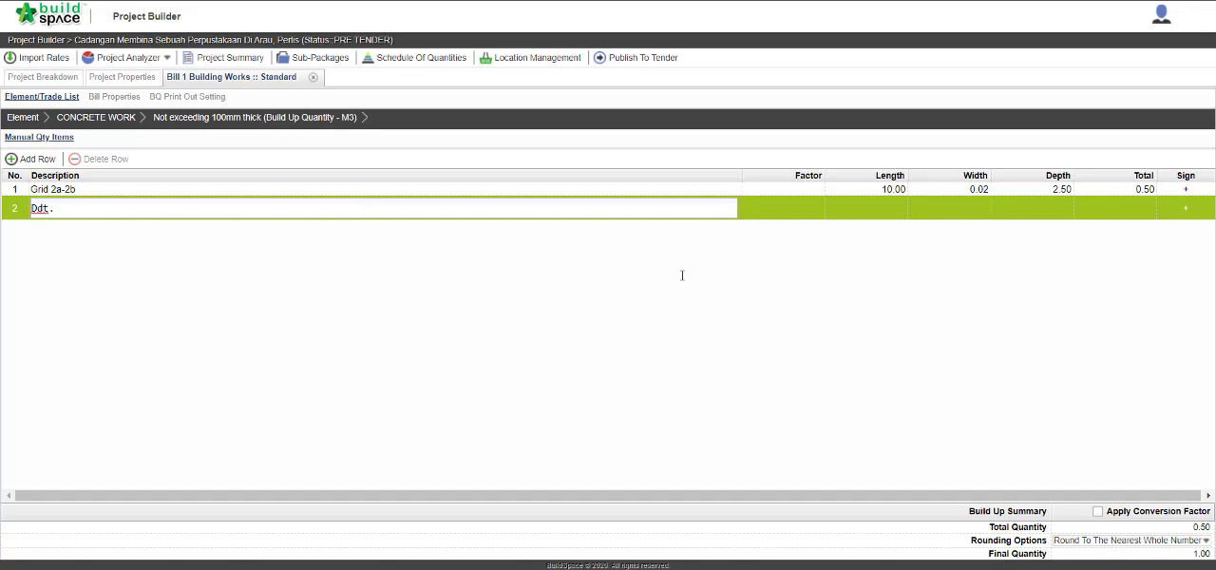
pyautogui.click(904, 249)
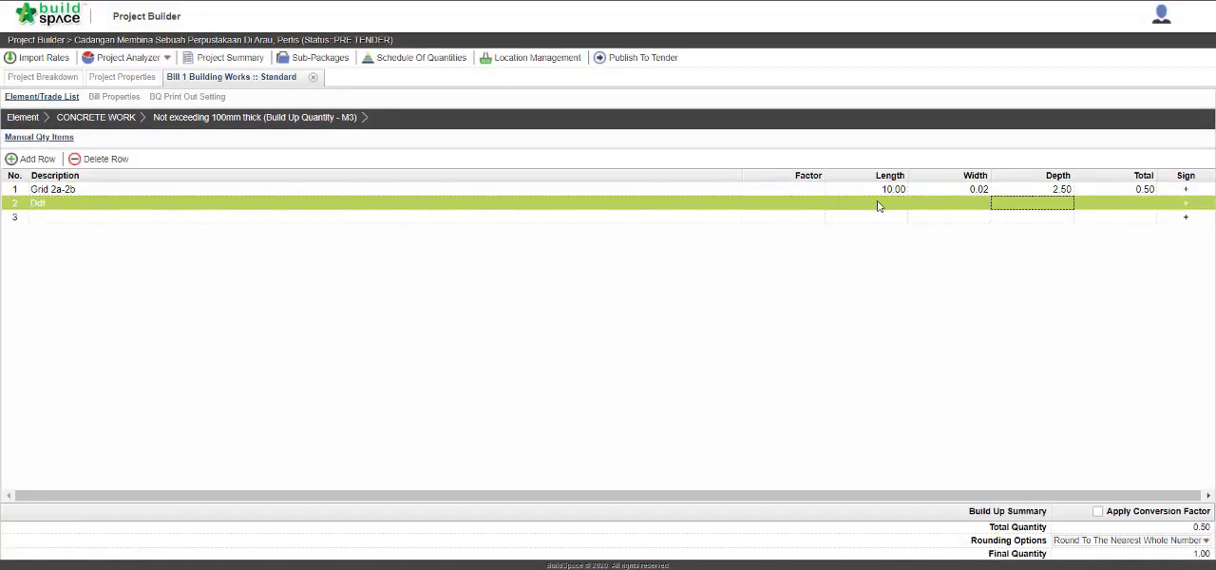
# Give the Ddt. row a length of 1, a width of 0.02 and a depth of 0.5.
pyautogui.click(877, 207)
pyautogui.write('1')
pyautogui.press('Return')
pyautogui.click(979, 207)
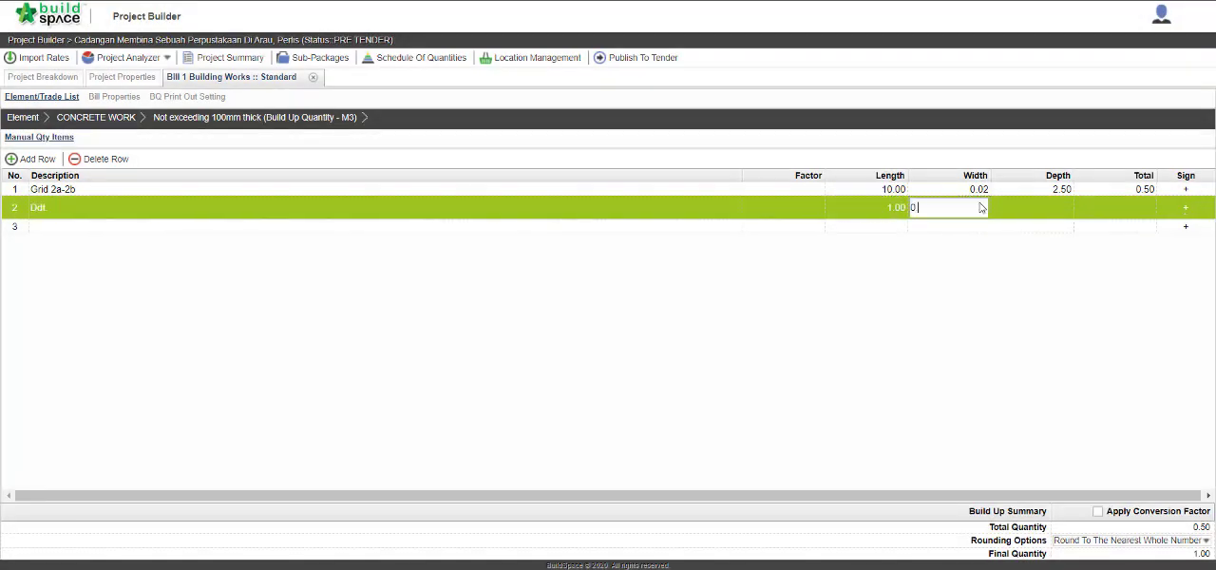
pyautogui.write('0.02')
pyautogui.press('Return')
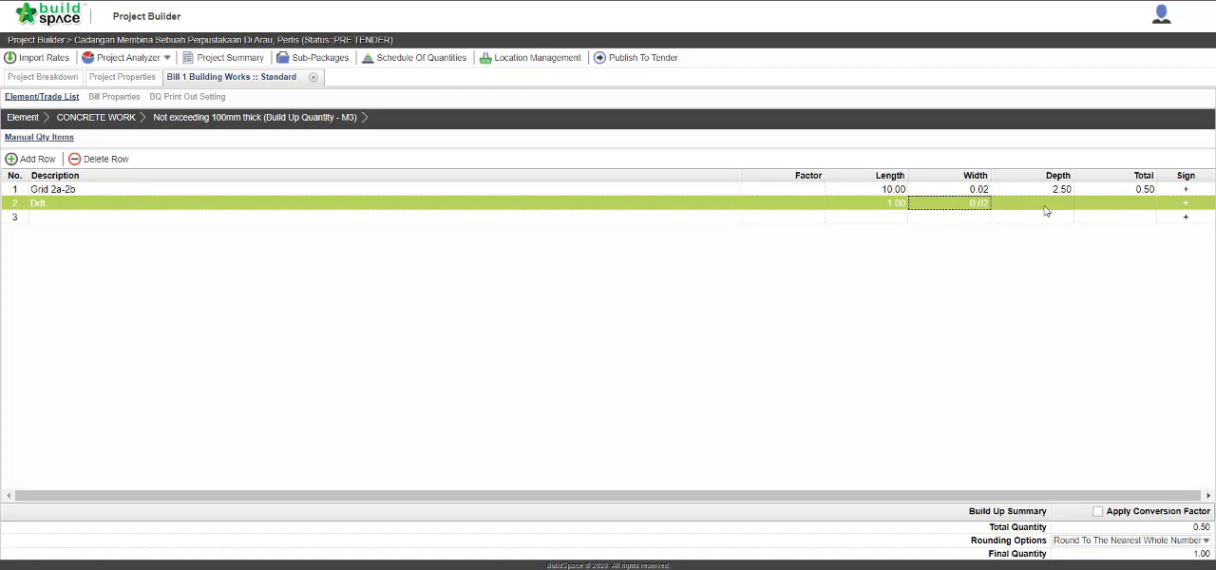
pyautogui.click(1045, 207)
pyautogui.write('0')
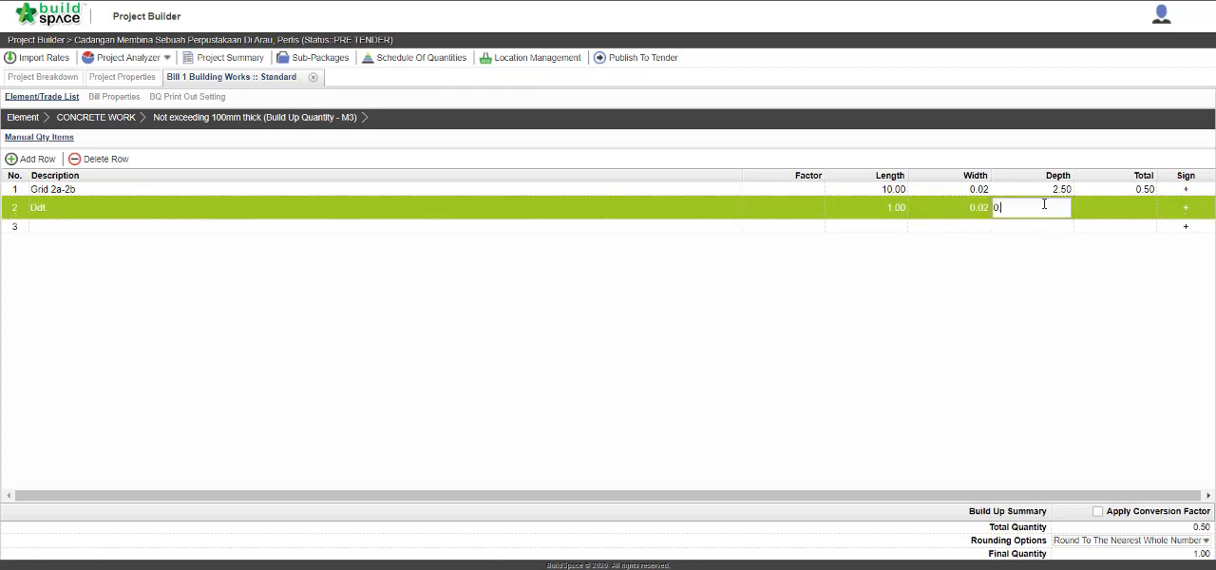
pyautogui.write('.5')
pyautogui.press('Return')
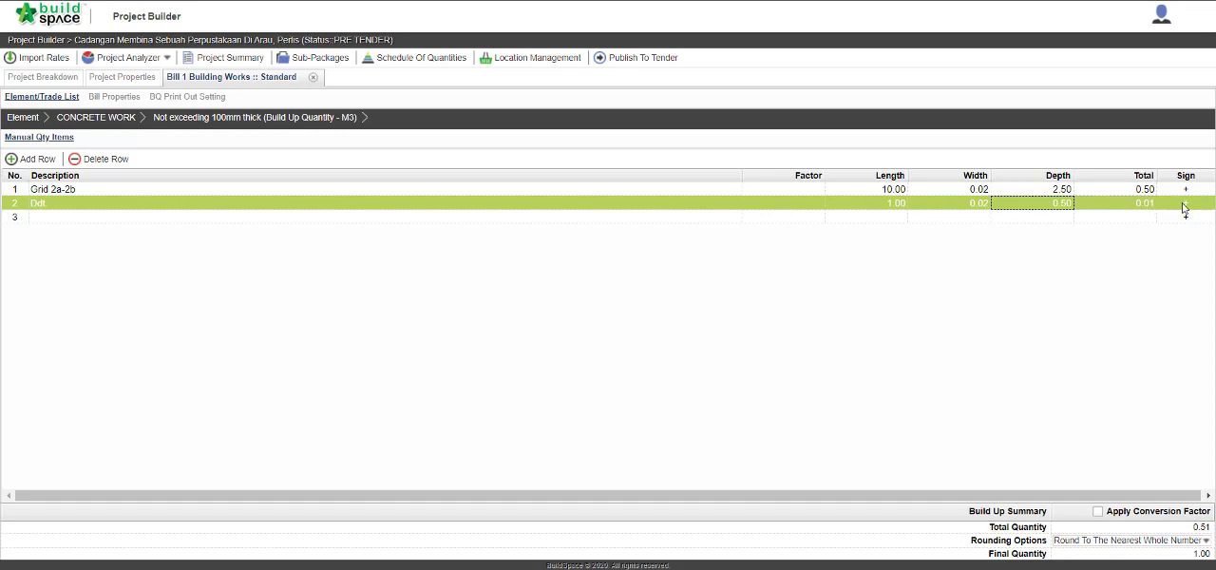
# Set the Ddt row's sign to minus with rounding at Return Exact Amount (2 decimal), and return to the CONCRETE WORK items.
pyautogui.click(1184, 207)
pyautogui.click(1184, 205)
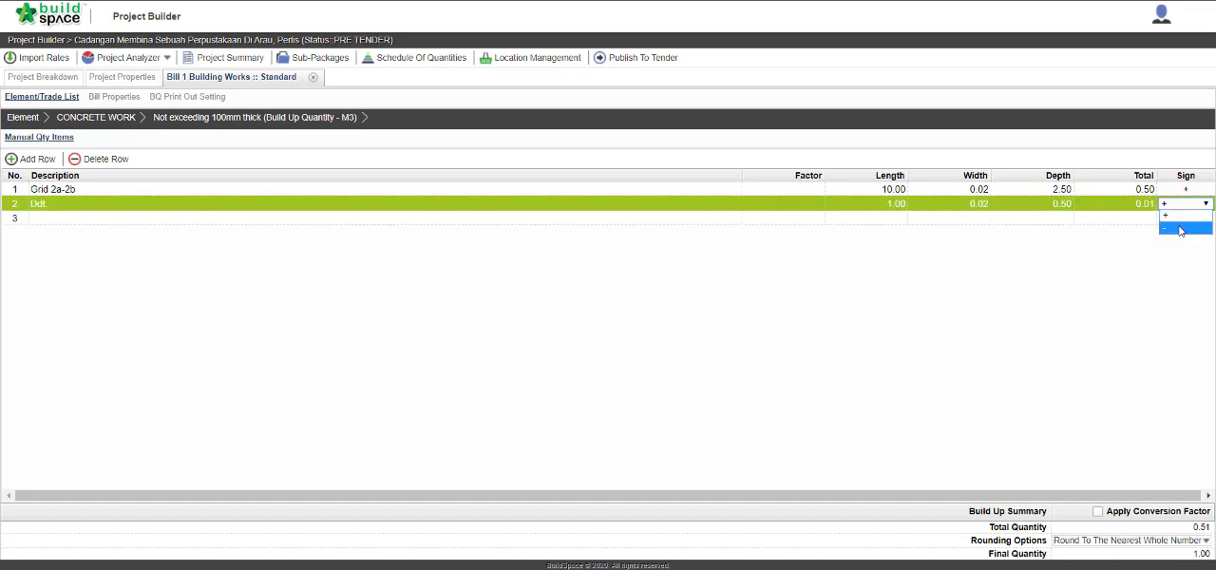
pyautogui.click(1179, 230)
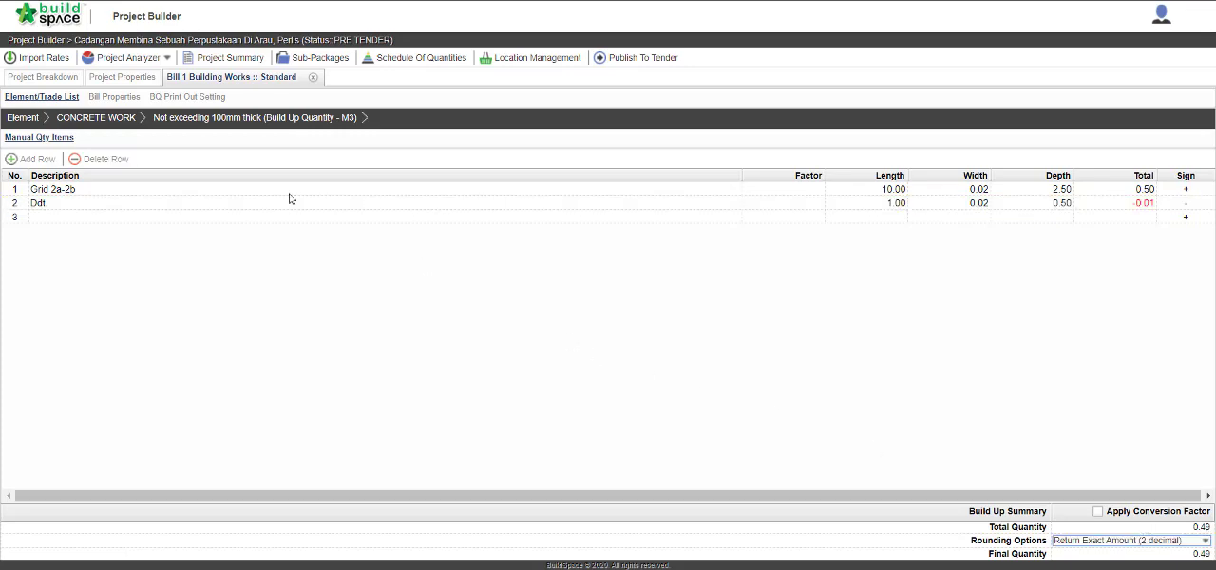
pyautogui.click(126, 120)
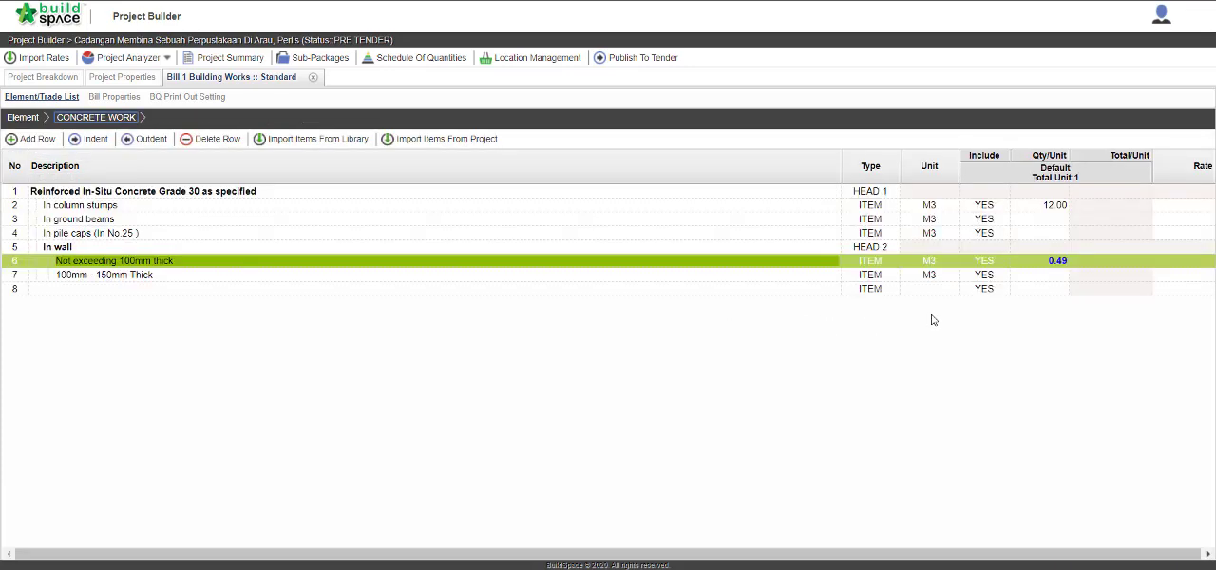
pyautogui.click(1057, 264)
# Return to the element list and print the bill of quantities for the FRAME element only.
pyautogui.click(24, 118)
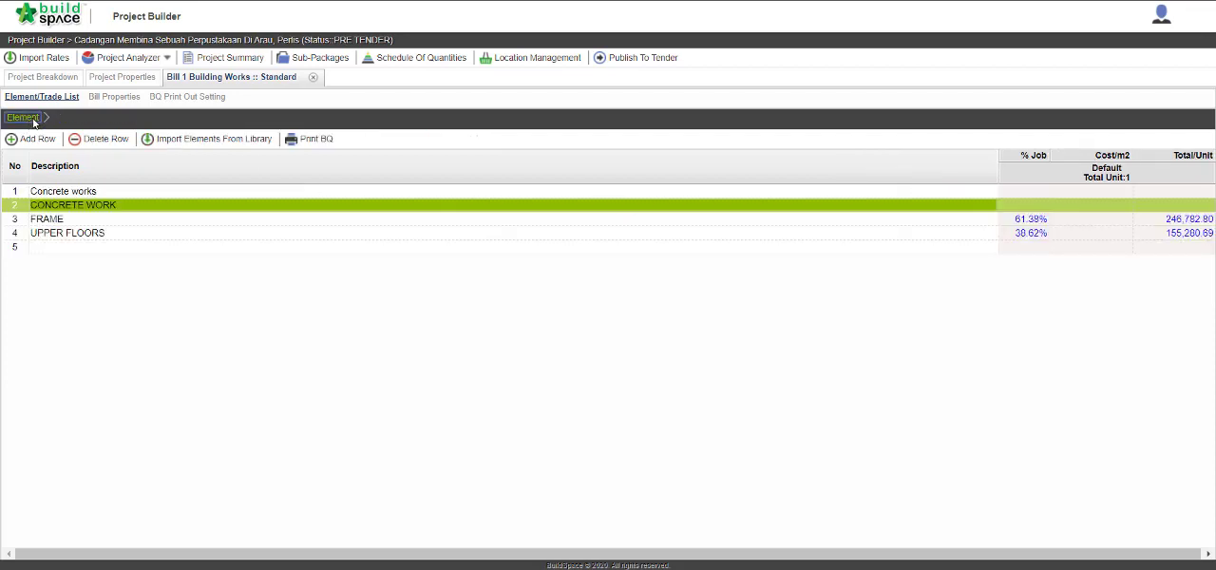
pyautogui.click(316, 141)
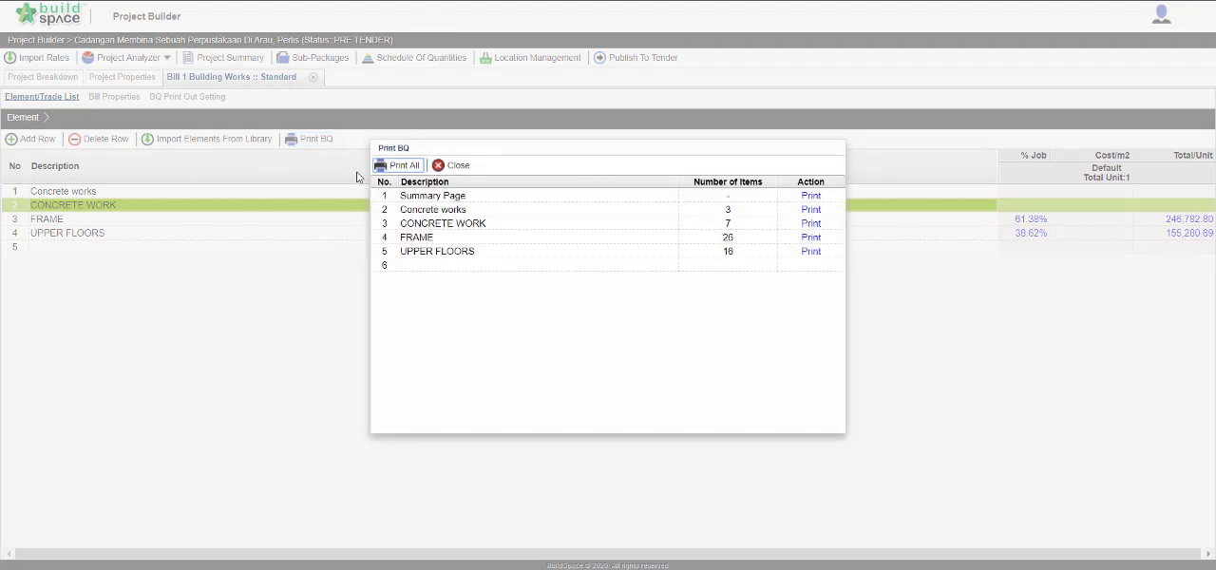
pyautogui.click(809, 238)
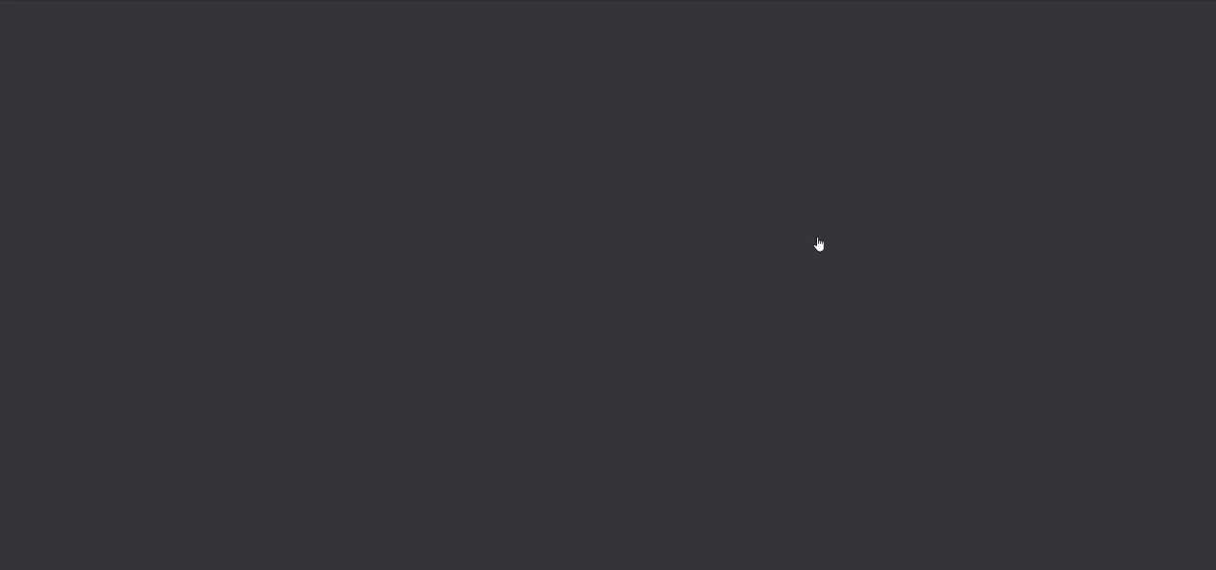